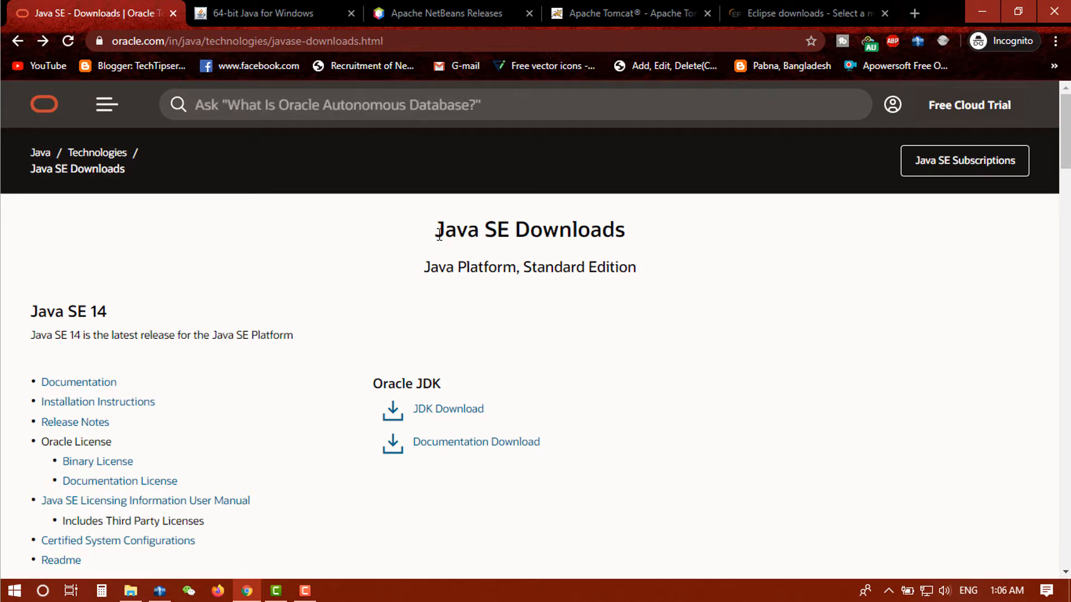
# Open the Oracle JDK download page for Java SE 14
pyautogui.moveTo(435, 231); pyautogui.dragTo(579, 258)
pyautogui.click(601, 303)
pyautogui.scroll(-2, 613, 276)
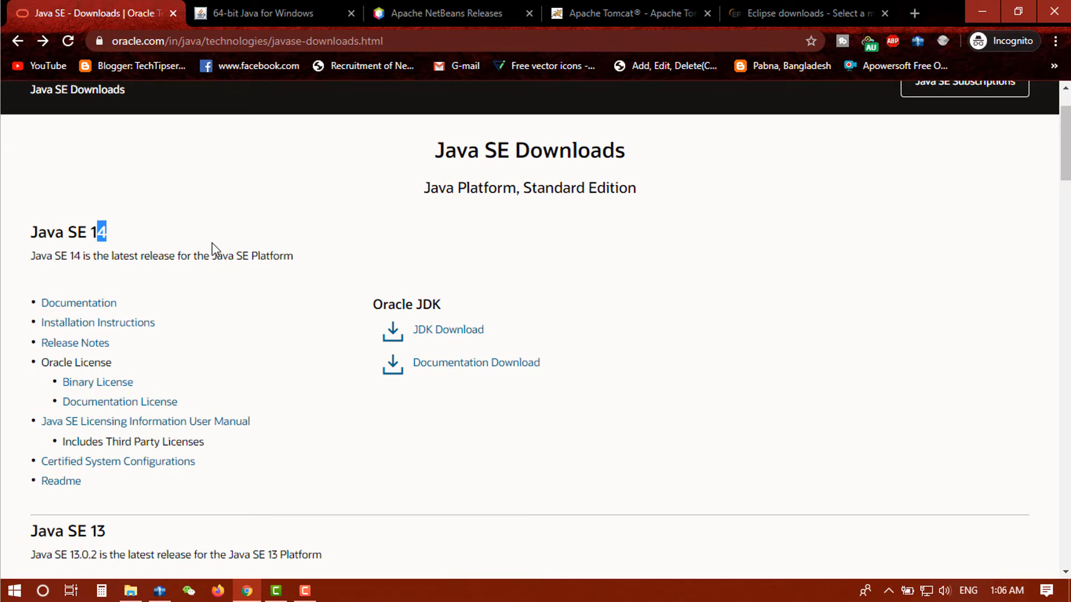
pyautogui.click(445, 335)
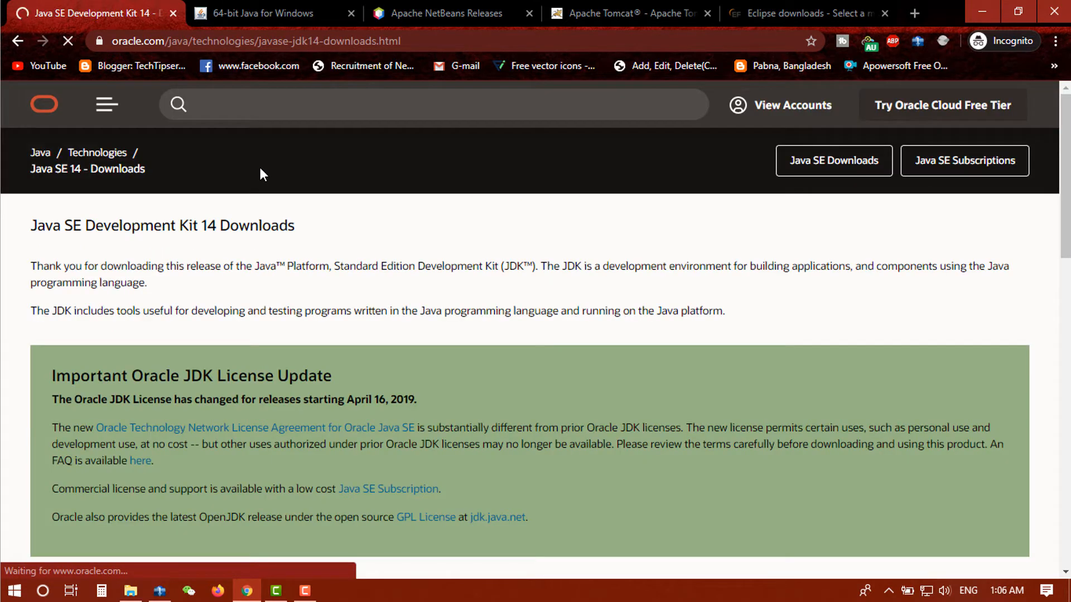
# Locate the Windows x64 Installer, jdk-14.0.1_windows-x64_bin.exe, among the Java SE Development Kit 14 downloads
pyautogui.scroll(-3, 259, 256)
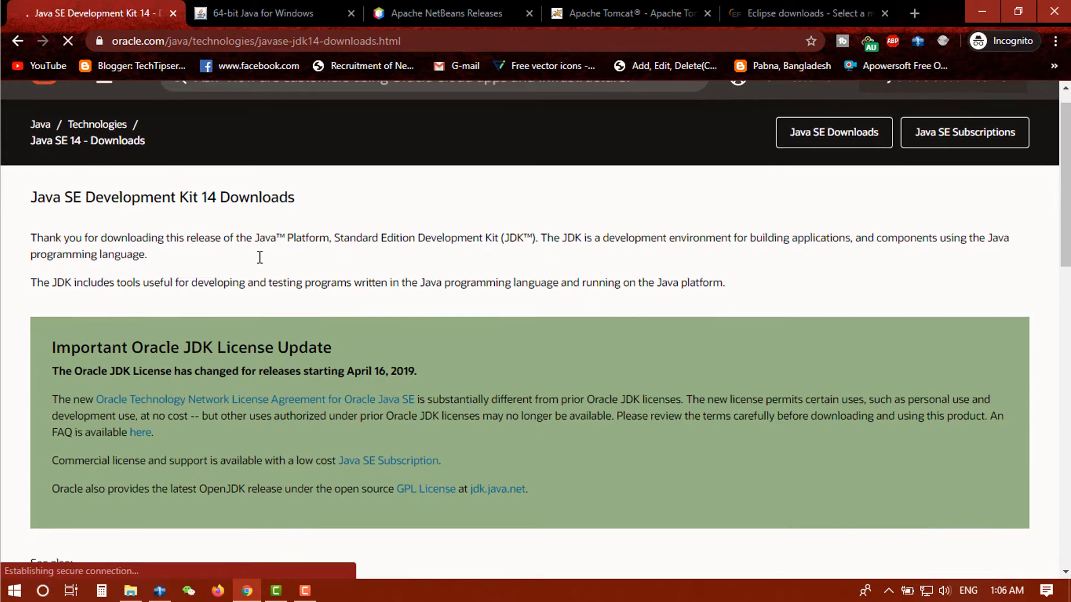
pyautogui.scroll(-4, 262, 246)
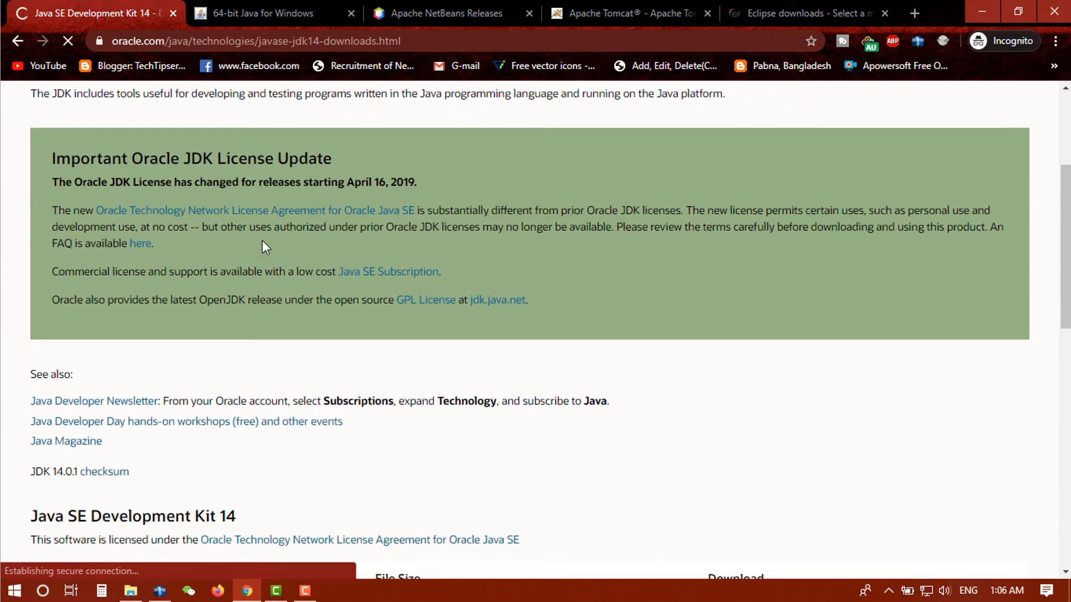
pyautogui.scroll(-7, 262, 233)
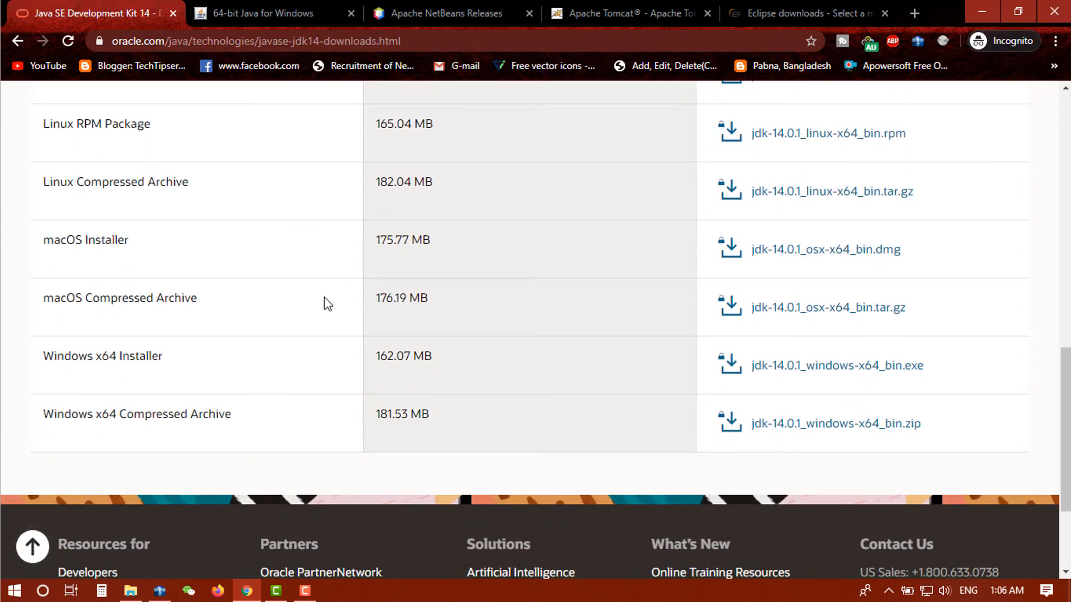
pyautogui.moveTo(64, 356); pyautogui.dragTo(167, 363)
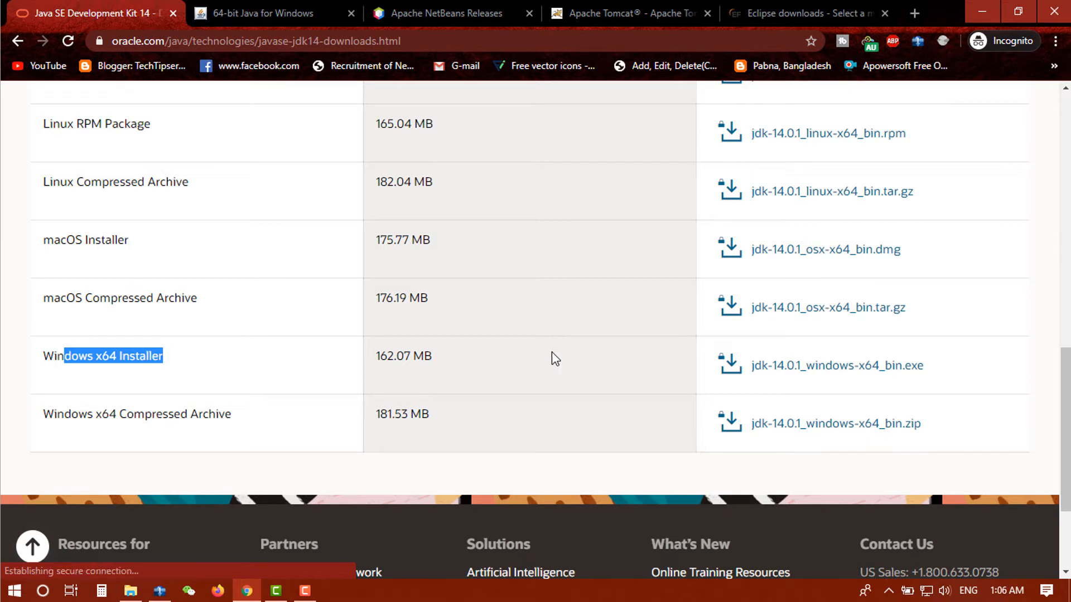
pyautogui.click(551, 352)
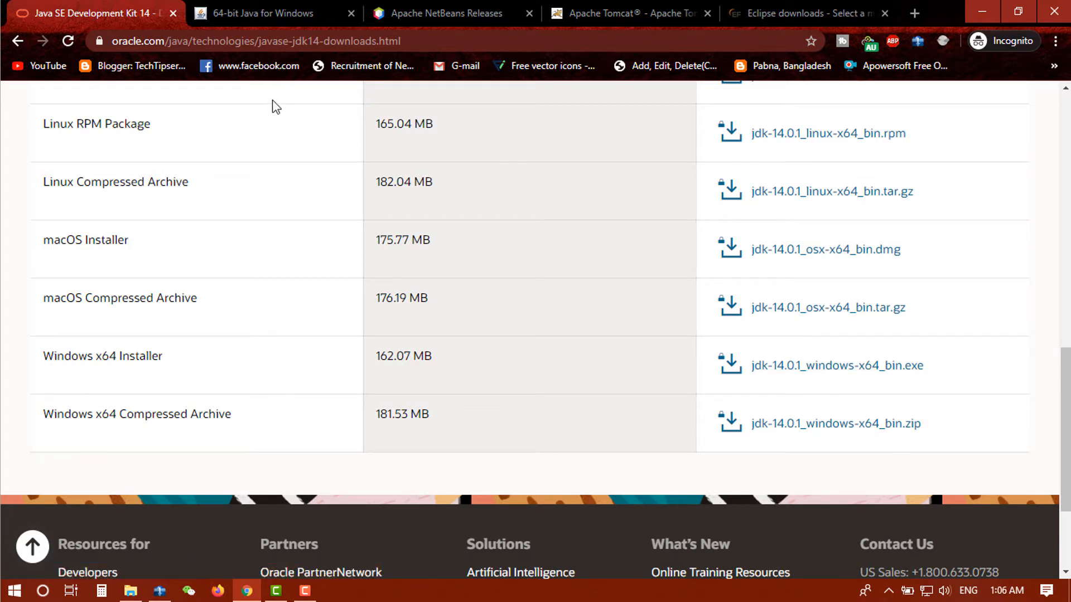
# Switch to the 64-bit Java for Windows page, check the recommended version and its download option, and reload the page
pyautogui.click(260, 12)
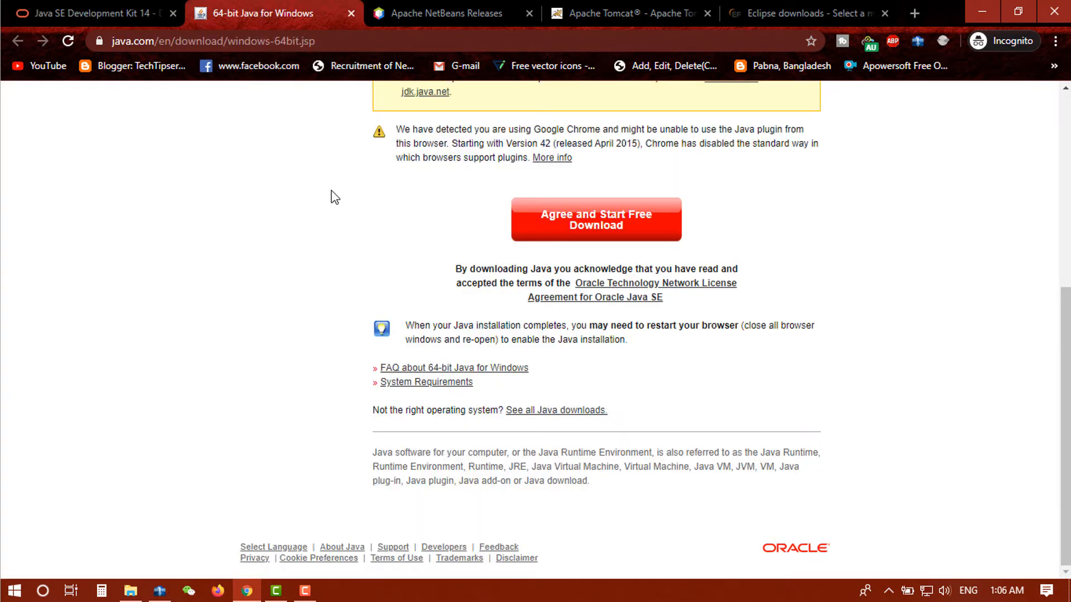
pyautogui.scroll(6, 335, 197)
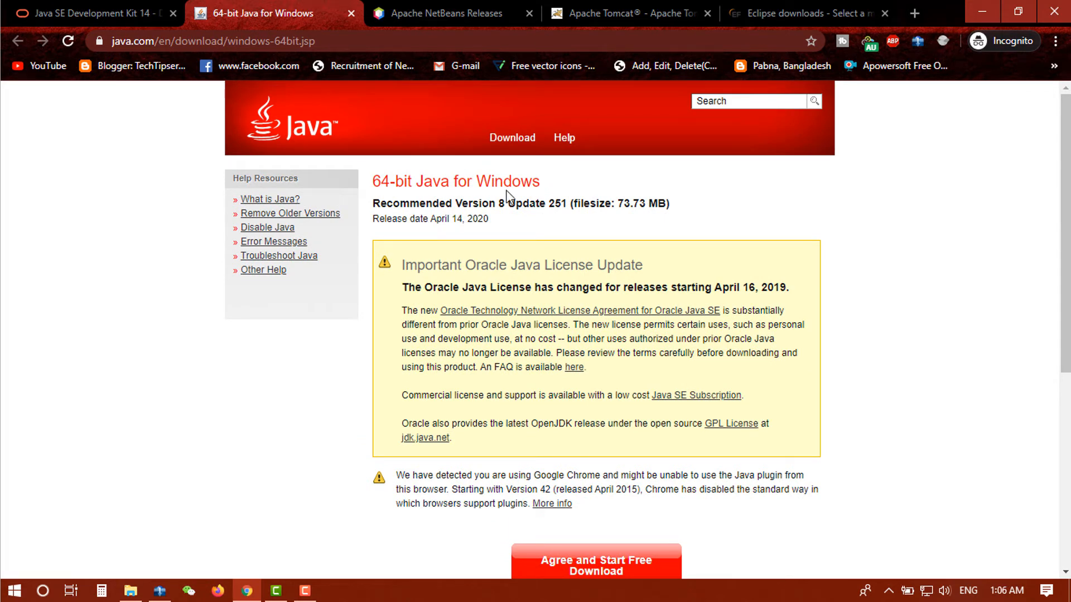
pyautogui.moveTo(494, 204); pyautogui.dragTo(517, 204)
pyautogui.doubleClick(551, 203)
pyautogui.scroll(-3, 601, 193)
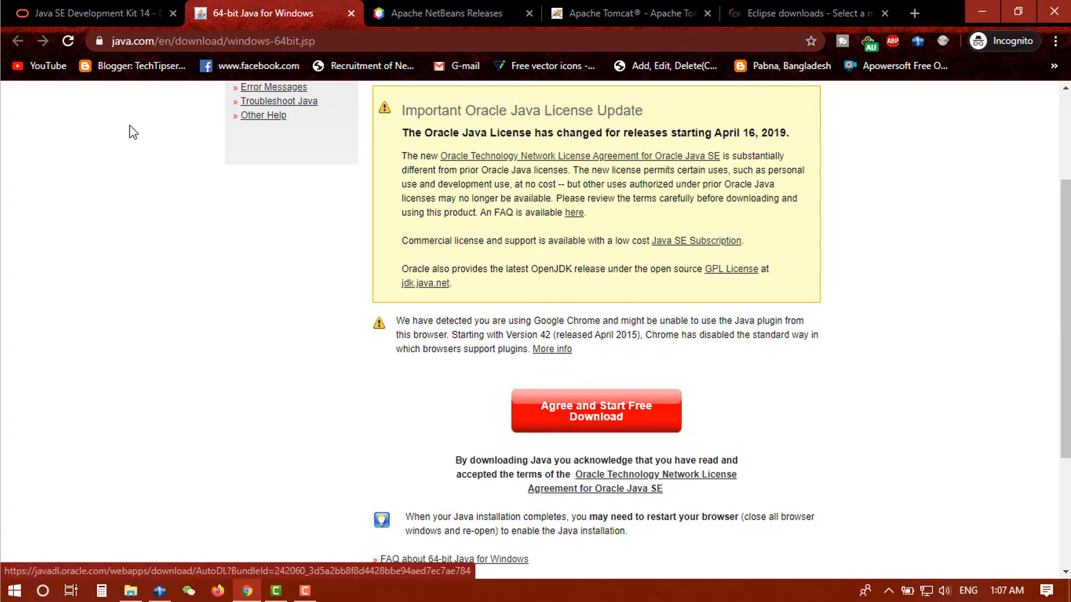
pyautogui.click(66, 42)
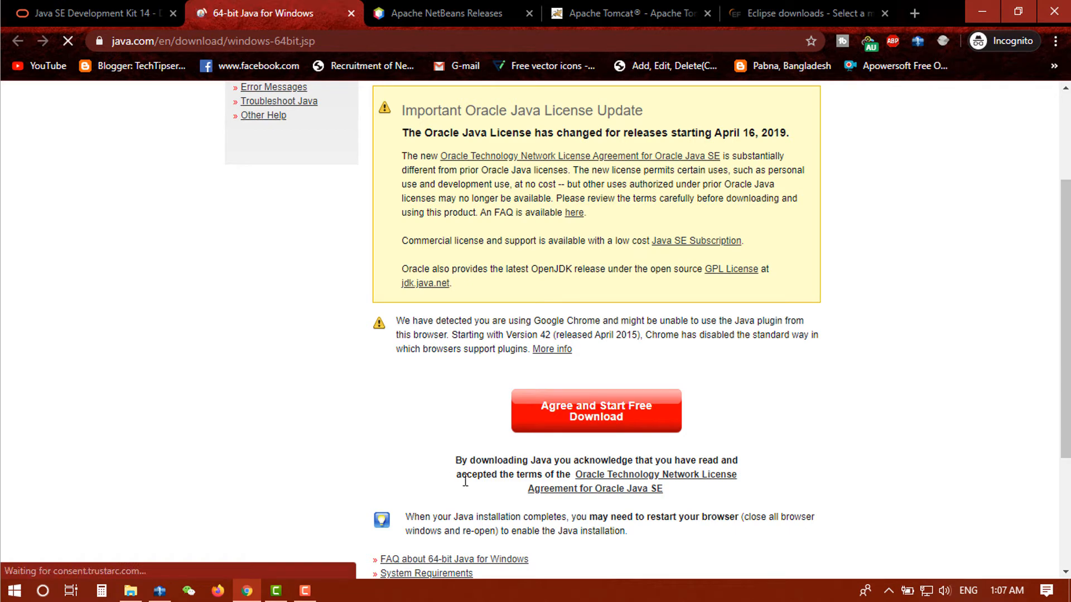
pyautogui.scroll(-2, 457, 466)
pyautogui.scroll(2, 464, 460)
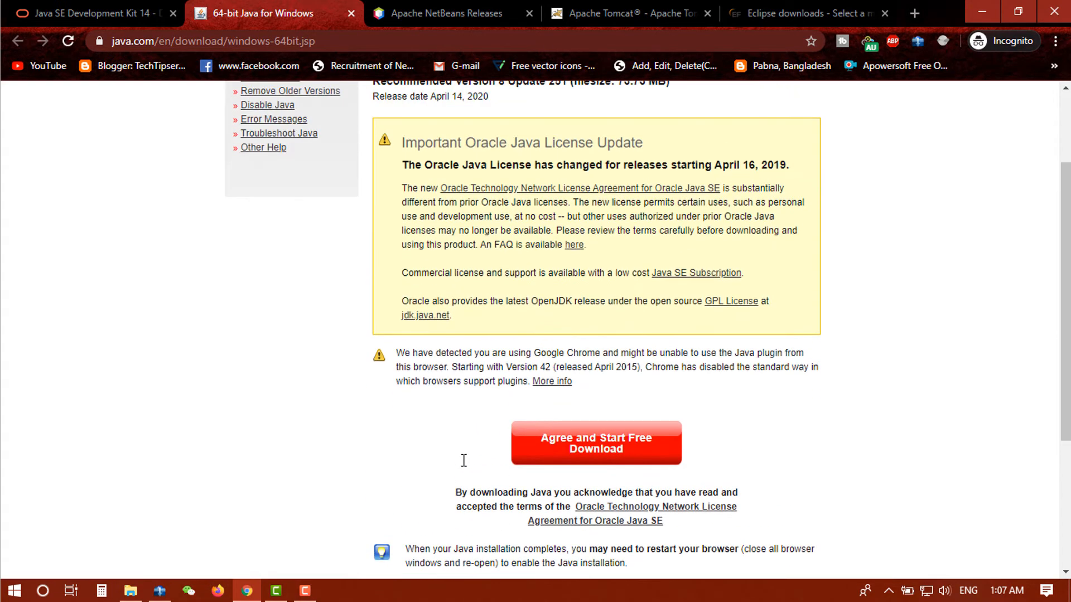
# Switch to the Apache NetBeans Releases page and open the download page for NetBeans 11 feature update 3 (NB 11.3)
pyautogui.click(465, 15)
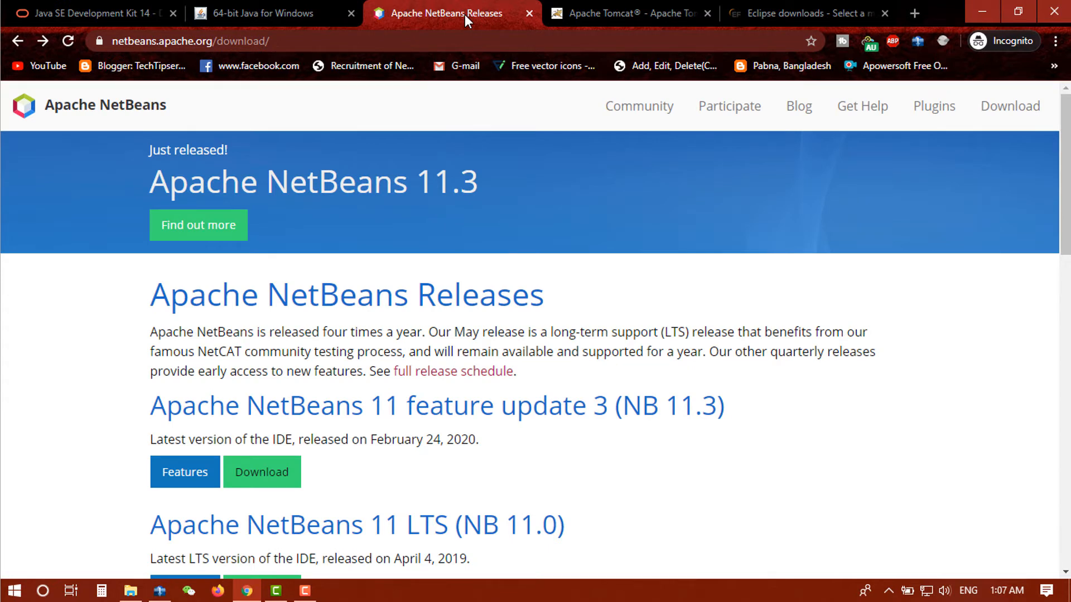
pyautogui.click(174, 41)
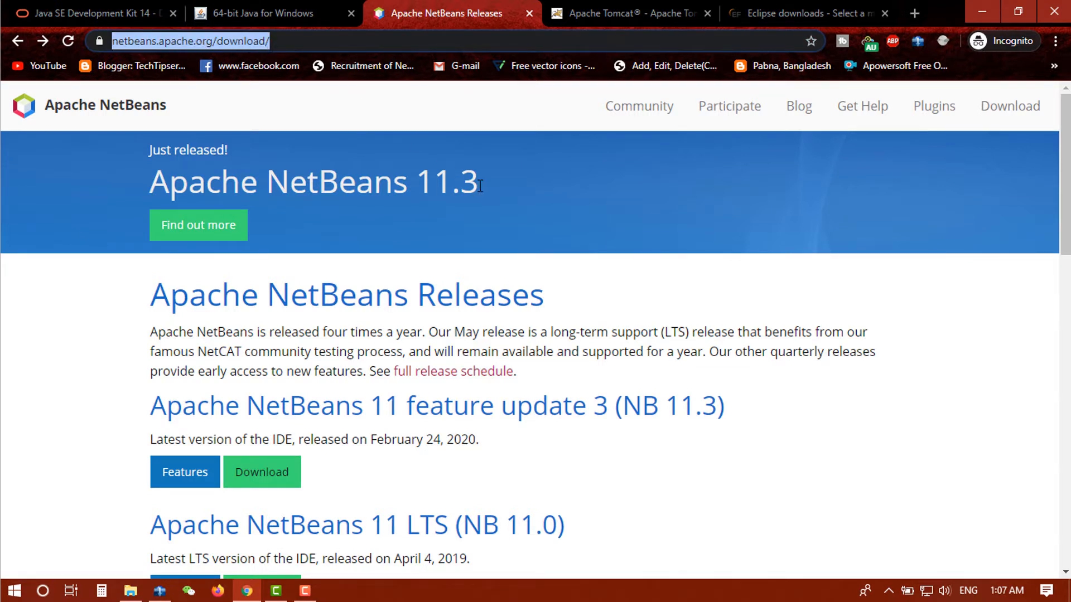
pyautogui.scroll(-2, 480, 184)
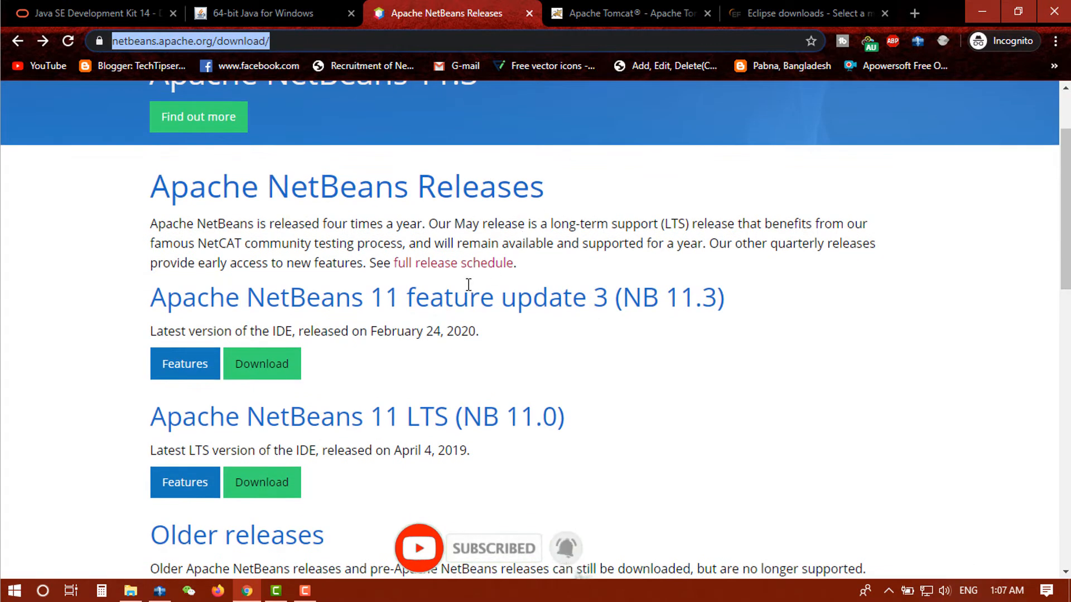
pyautogui.doubleClick(468, 284)
pyautogui.moveTo(501, 299); pyautogui.dragTo(722, 299)
pyautogui.click(615, 345)
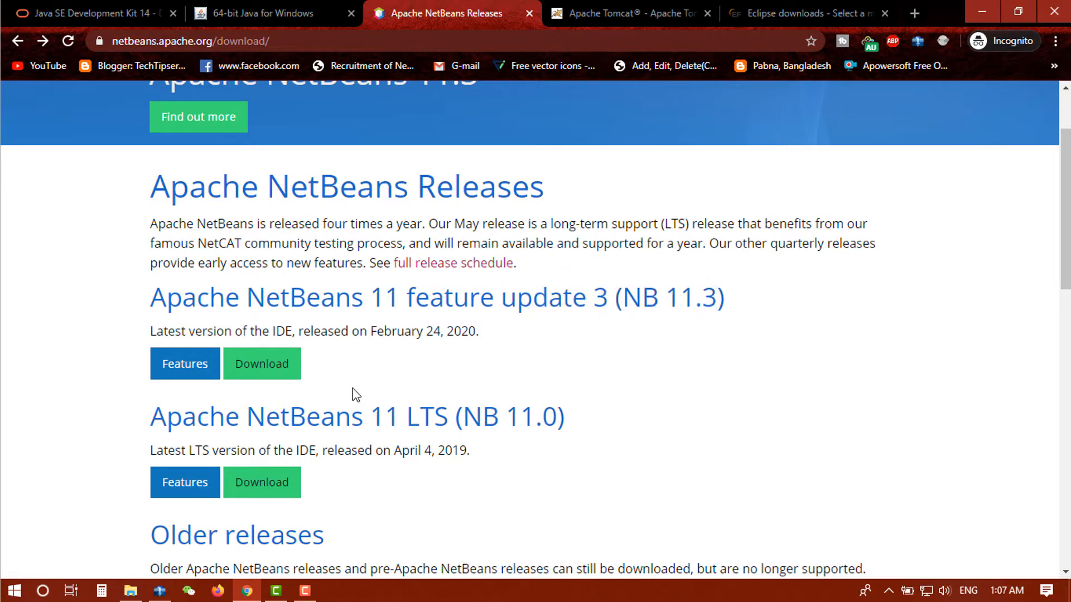
pyautogui.click(275, 368)
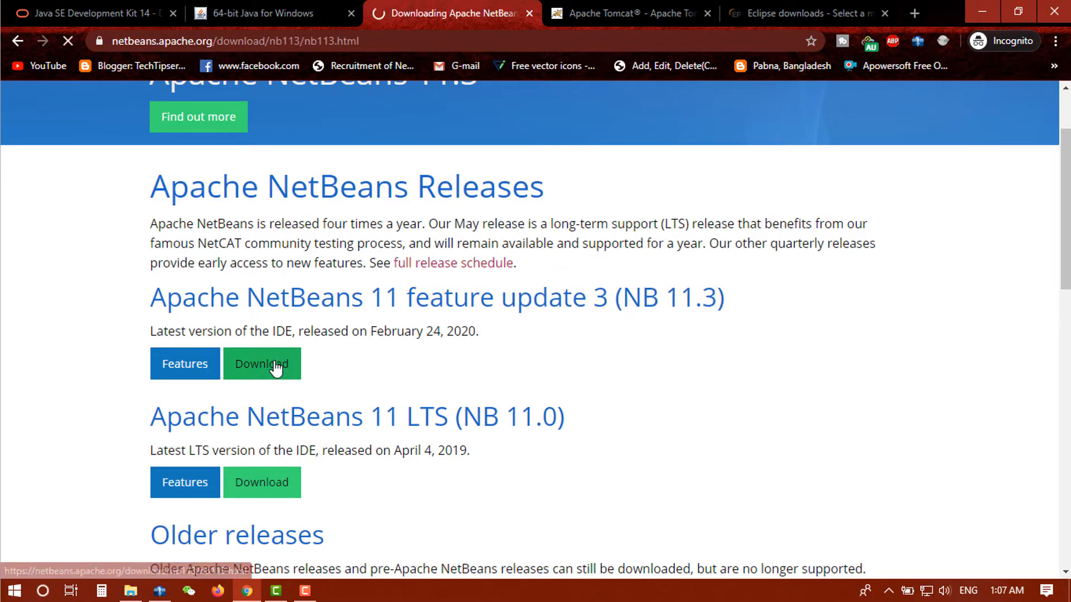
# Locate the binaries archive netbeans-11.3-bin.zip on the NetBeans 11.3 download page
pyautogui.scroll(-1, 461, 353)
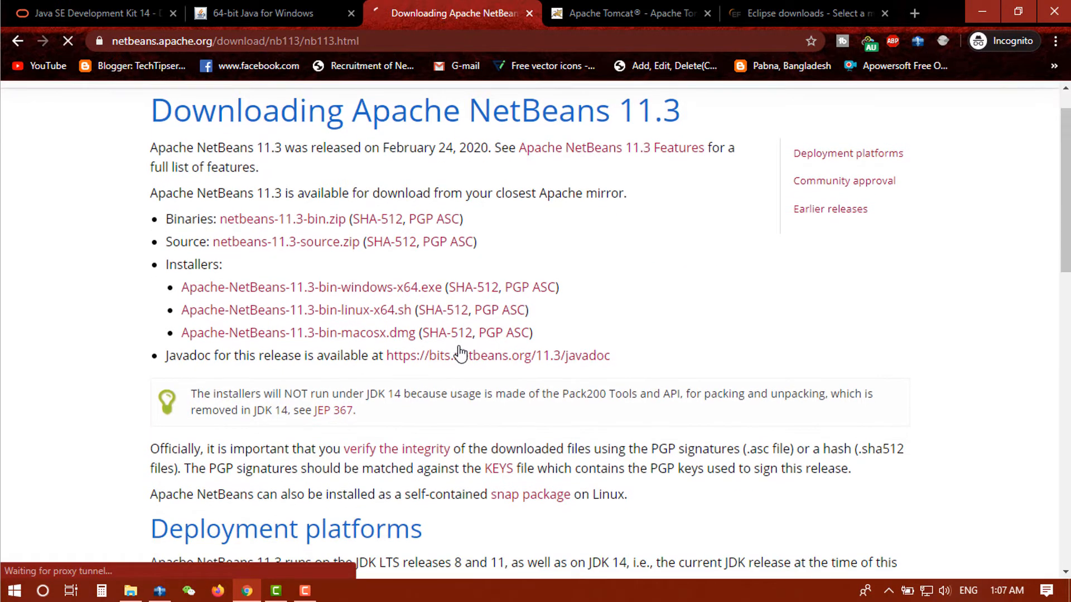
pyautogui.scroll(-1, 463, 339)
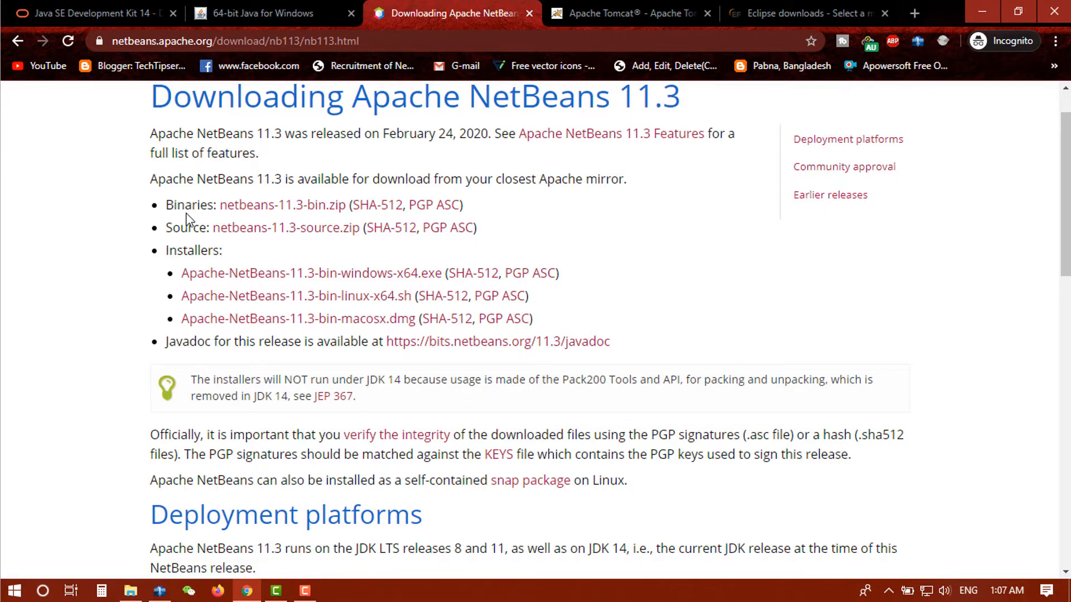
pyautogui.moveTo(165, 205); pyautogui.dragTo(328, 205)
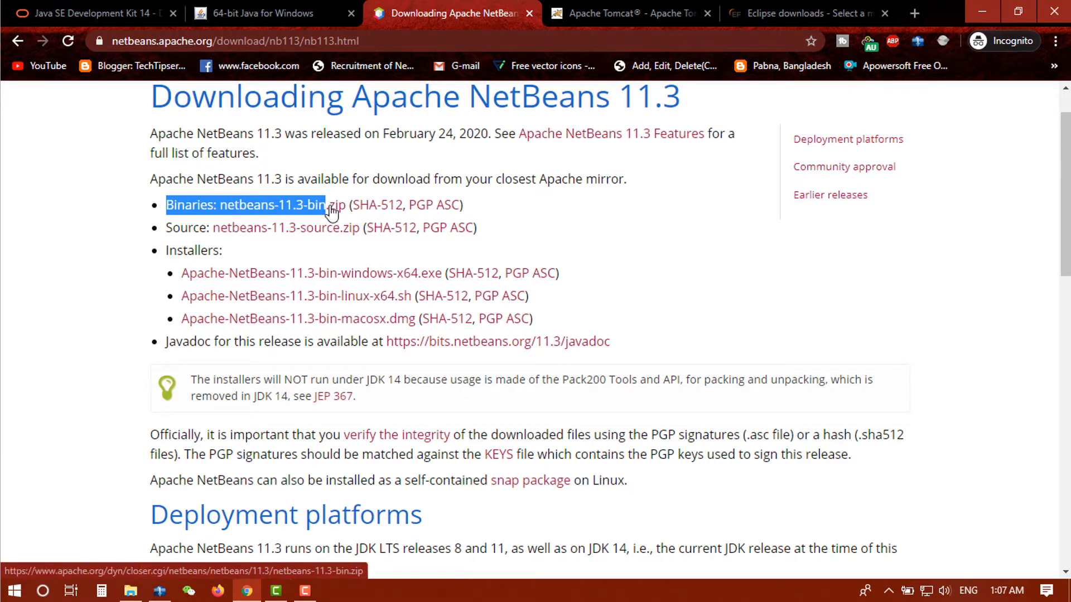
pyautogui.click(530, 162)
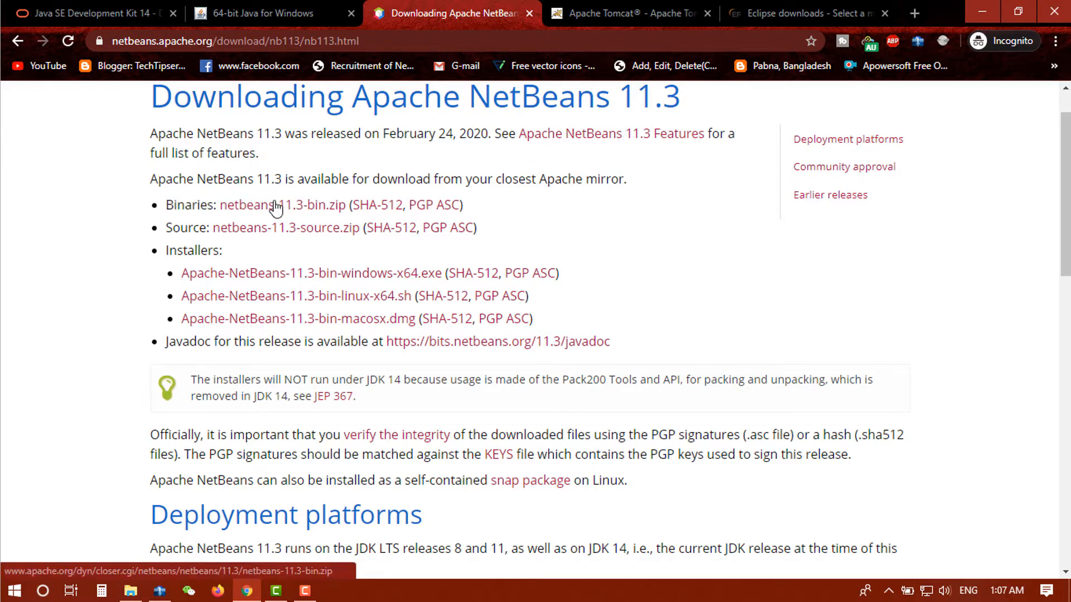
# Switch to the Apache Tomcat 9 download page and check its web address, tomcat.apache.org/download-90.cgi
pyautogui.click(643, 1)
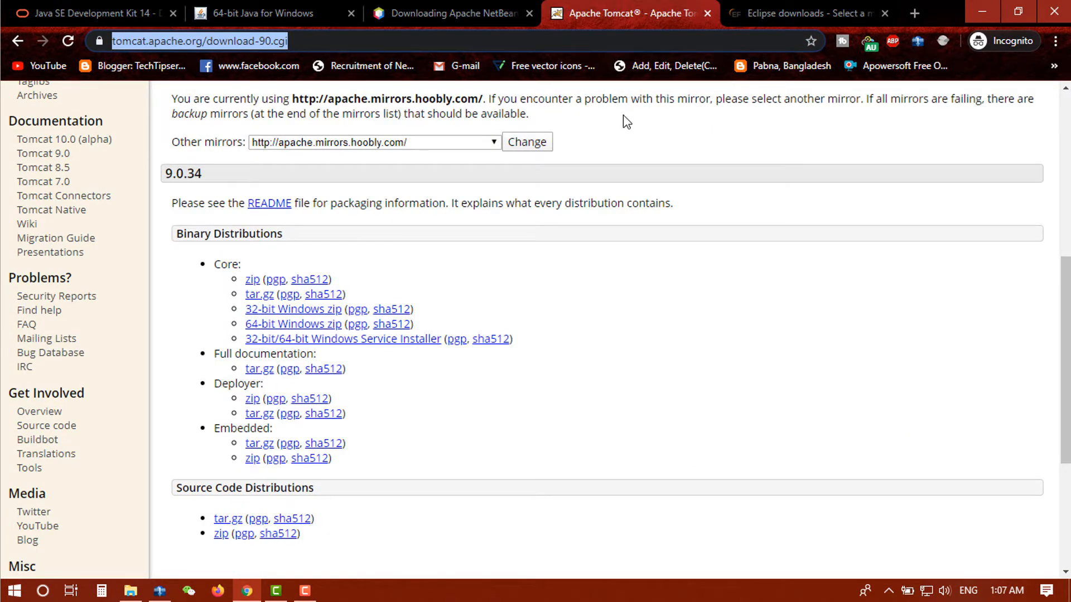
pyautogui.doubleClick(154, 41)
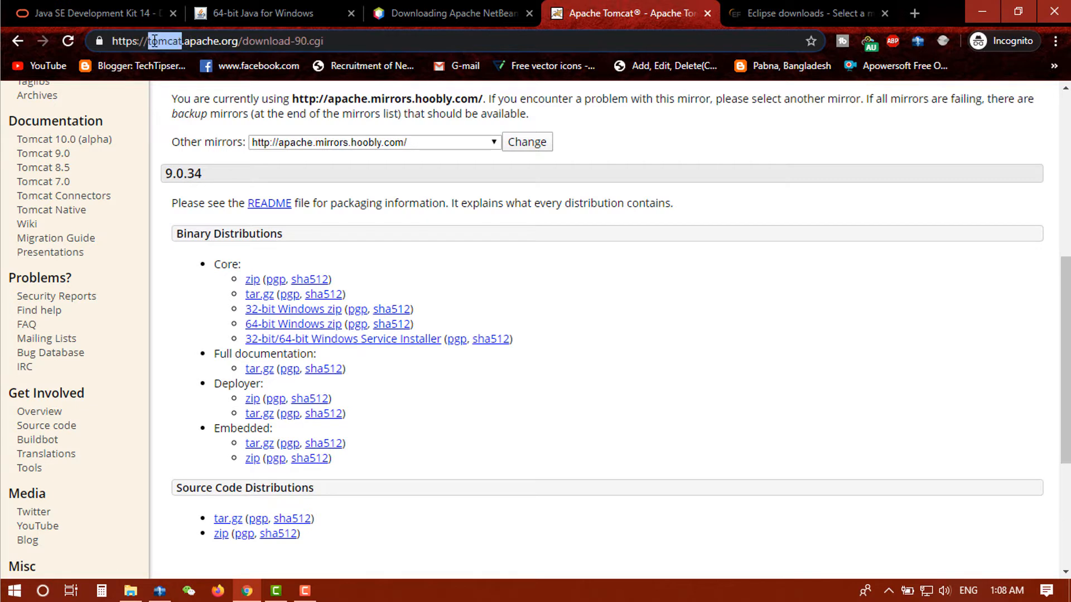
pyautogui.doubleClick(226, 42)
pyautogui.doubleClick(260, 41)
pyautogui.click(302, 41)
pyautogui.doubleClick(216, 41)
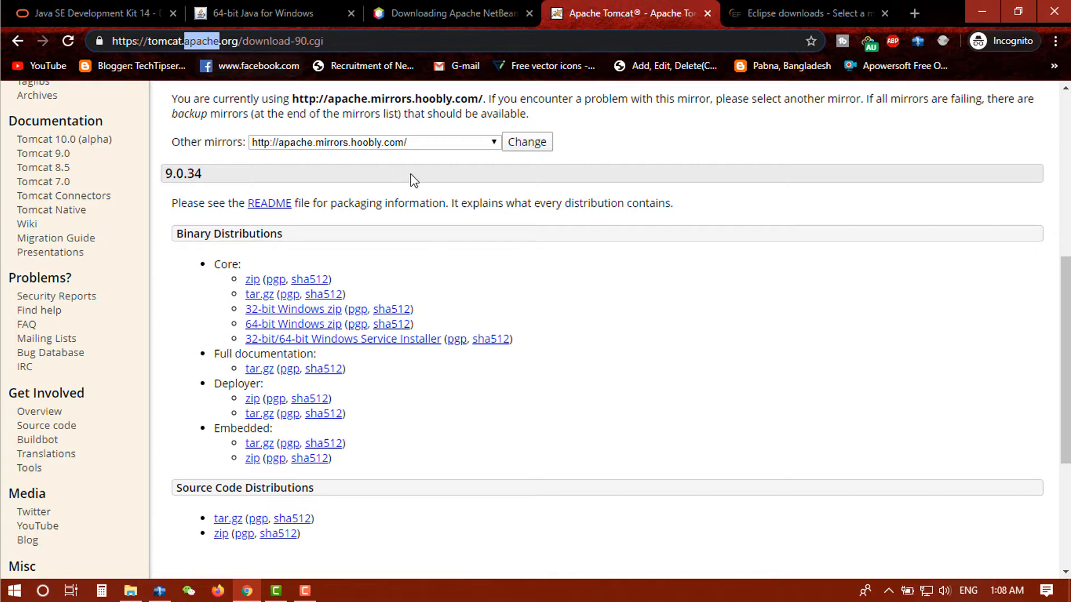
# Examine the Tomcat 9 Software Downloads page and locate the 64-bit Windows zip among the Core binary distributions of 9.0.34
pyautogui.click(429, 203)
pyautogui.scroll(2, 429, 201)
pyautogui.scroll(3, 430, 202)
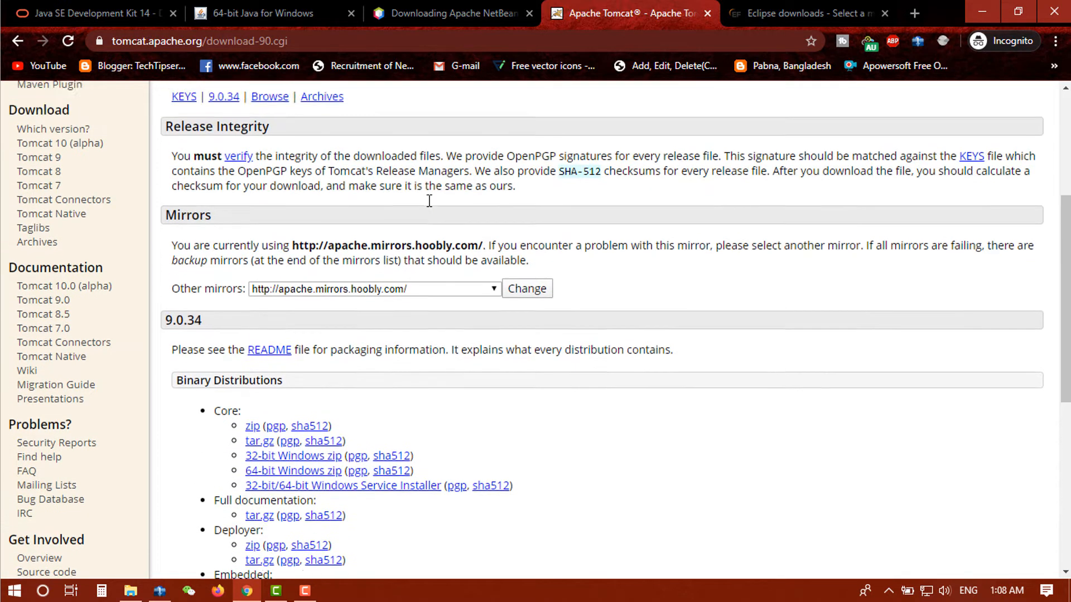
pyautogui.scroll(3, 430, 205)
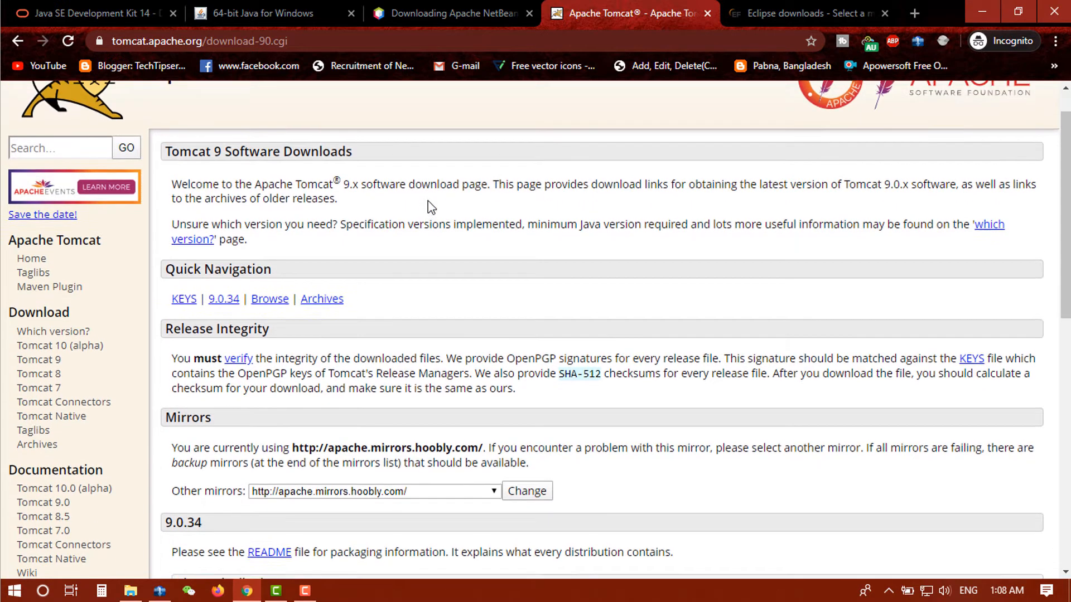
pyautogui.scroll(-2, 430, 203)
pyautogui.scroll(-8, 432, 202)
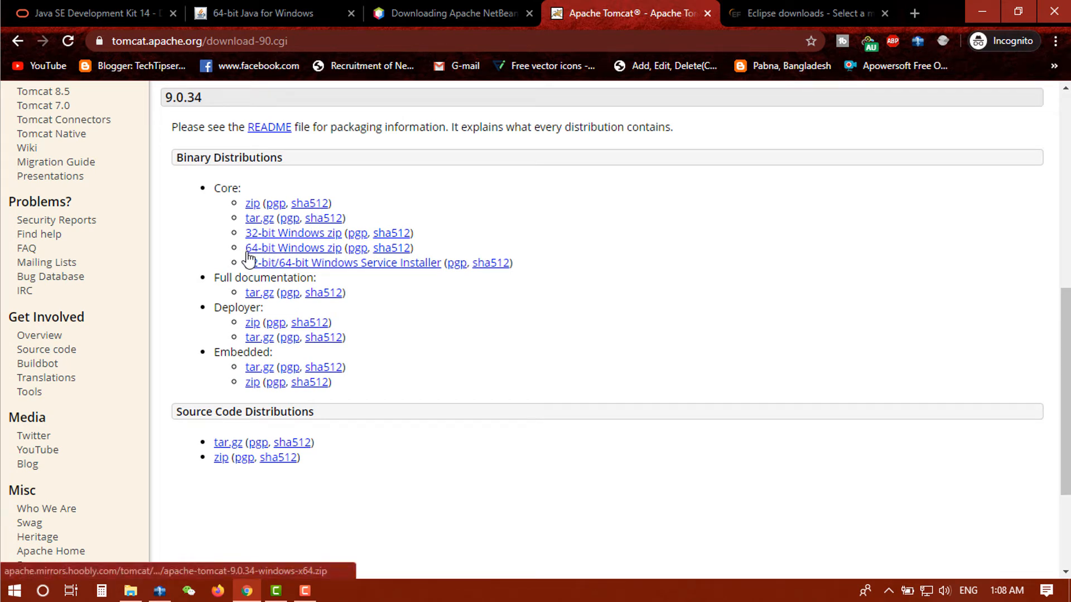
pyautogui.moveTo(246, 249); pyautogui.dragTo(349, 246)
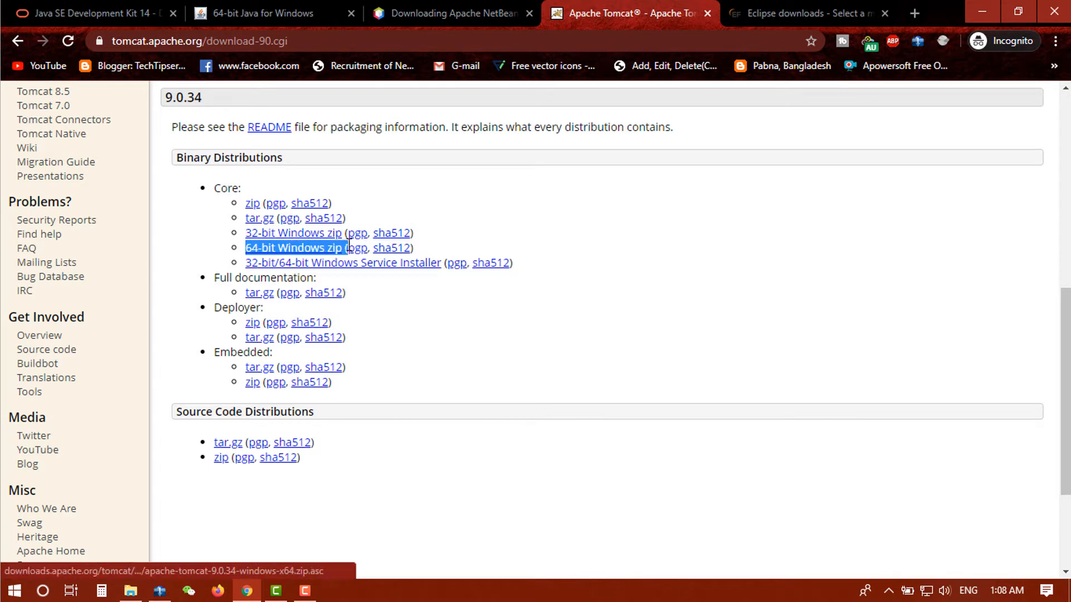
pyautogui.click(496, 233)
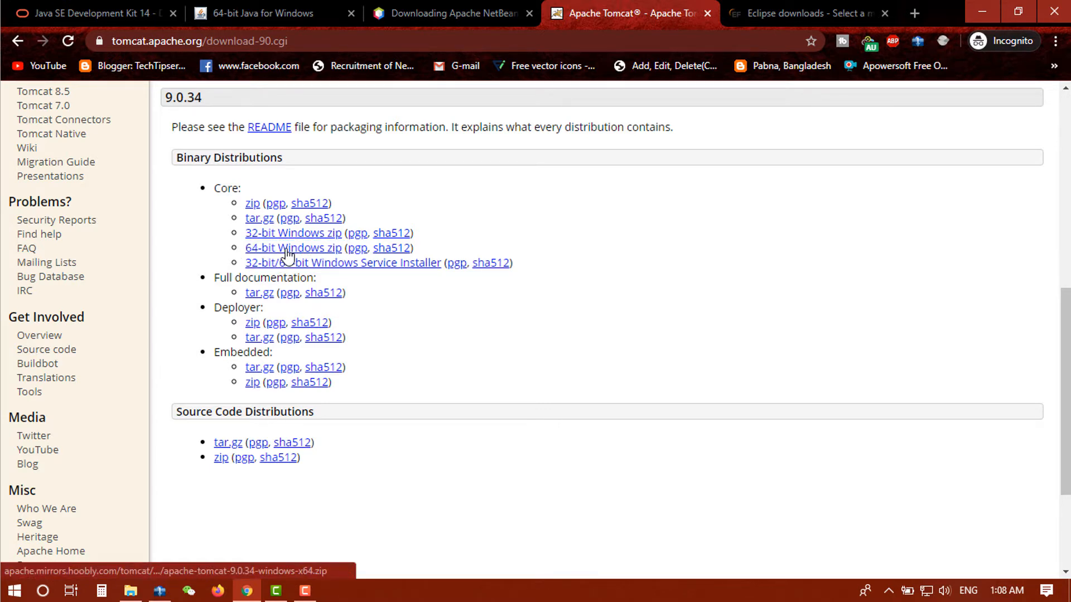
pyautogui.scroll(3, 558, 163)
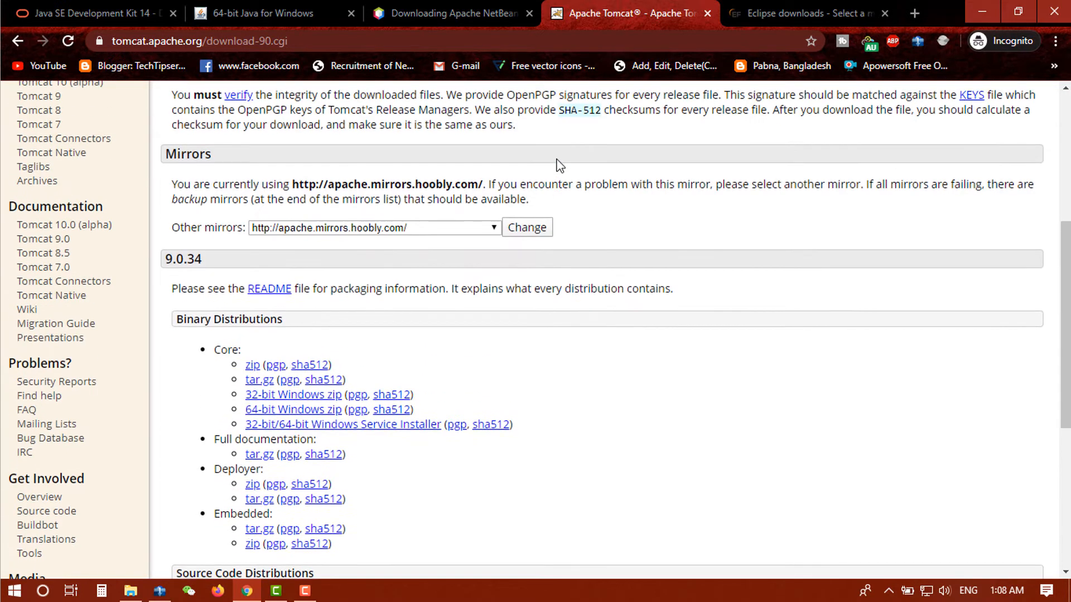
pyautogui.moveTo(168, 265); pyautogui.dragTo(173, 266)
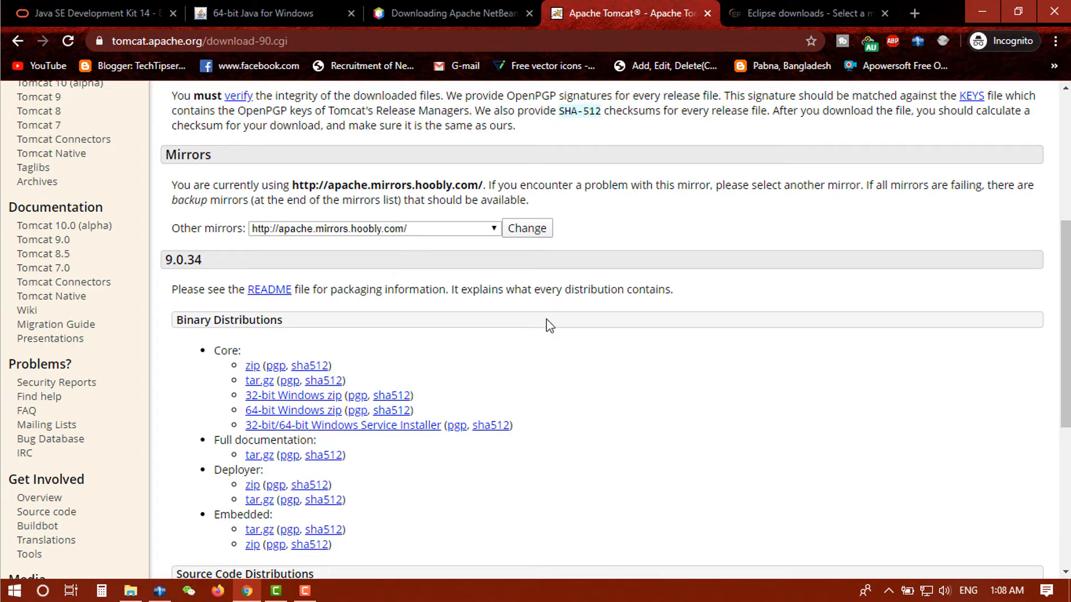
pyautogui.scroll(-5, 548, 324)
pyautogui.scroll(9, 548, 320)
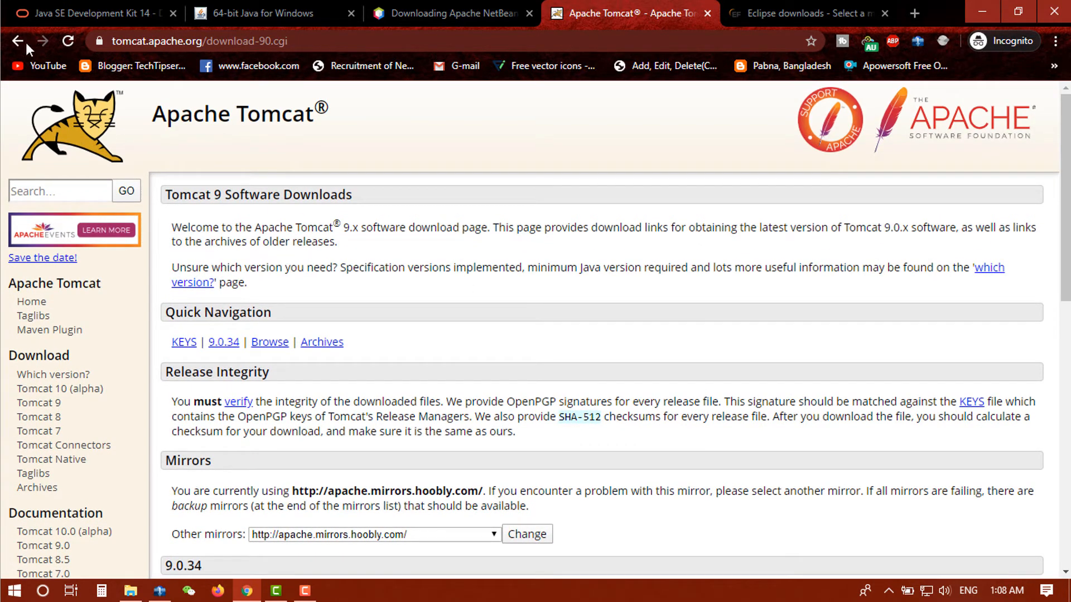
# Go back to the Apache Tomcat home page and locate the Tomcat 9.0.34 release announcement with its download link
pyautogui.click(22, 42)
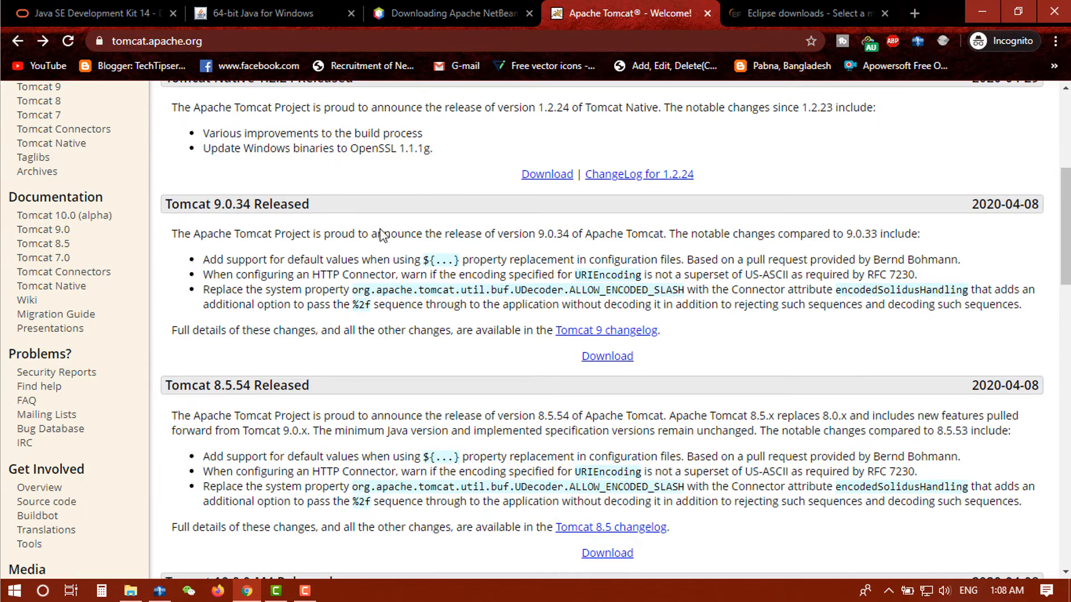
pyautogui.scroll(-1, 380, 229)
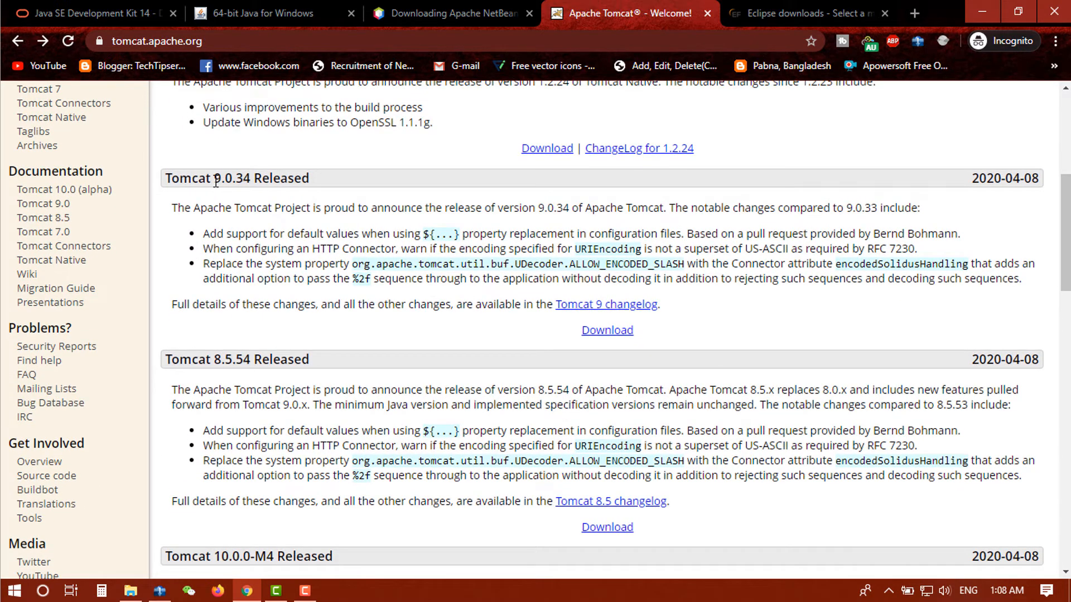
pyautogui.moveTo(216, 182); pyautogui.dragTo(273, 182)
pyautogui.doubleClick(406, 233)
pyautogui.scroll(-2, 455, 178)
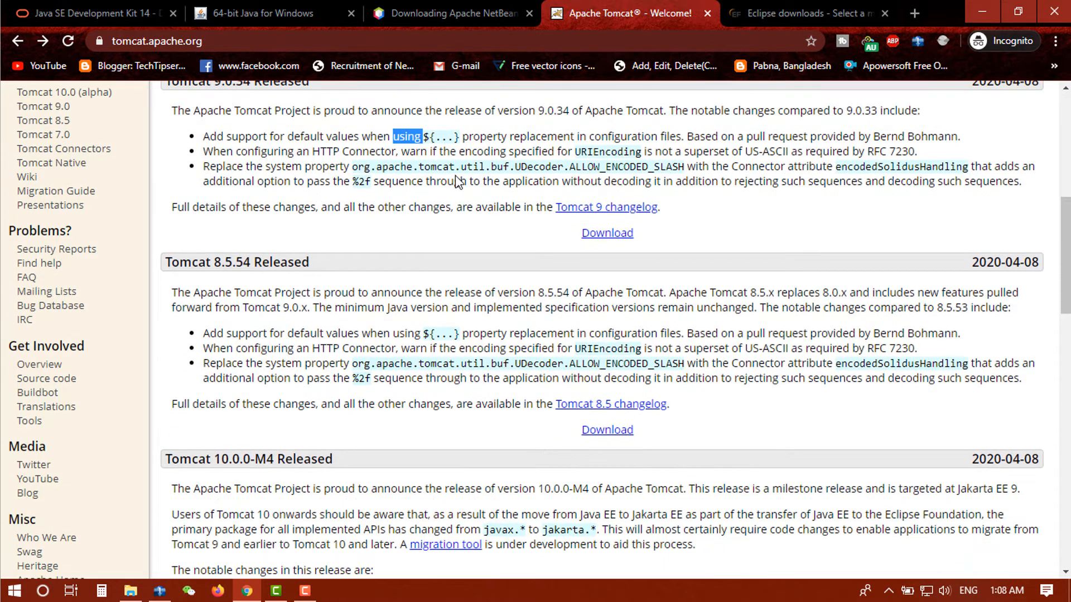
# Review the Tomcat 8.5.54 and Tomcat 10.0.0-M4 release announcements on the Apache Tomcat home page
pyautogui.click(427, 267)
pyautogui.moveTo(215, 262); pyautogui.dragTo(252, 262)
pyautogui.click(425, 327)
pyautogui.scroll(-3, 426, 320)
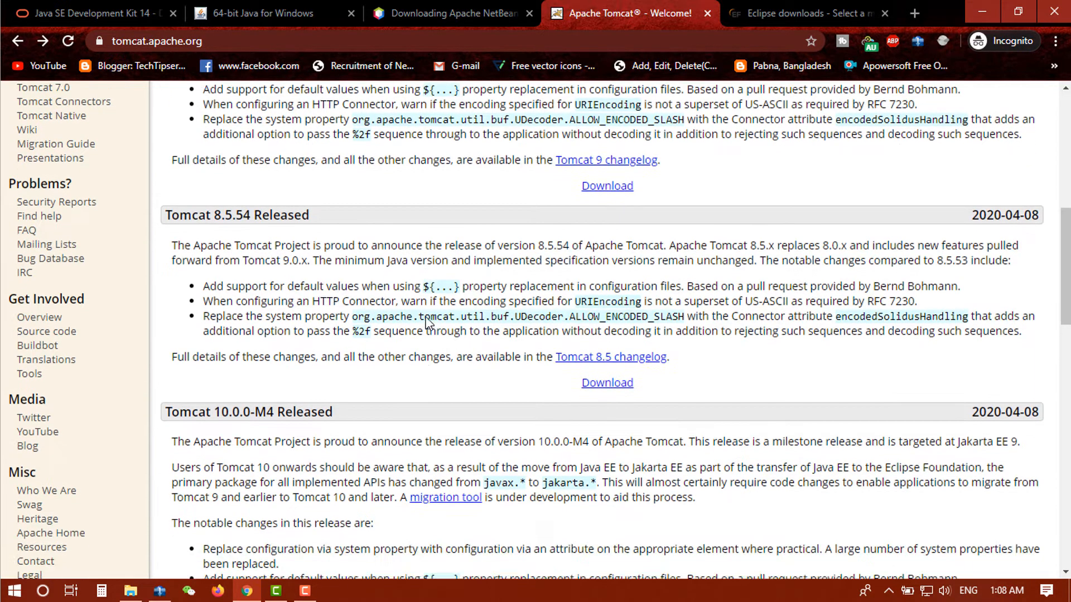
pyautogui.scroll(-2, 427, 312)
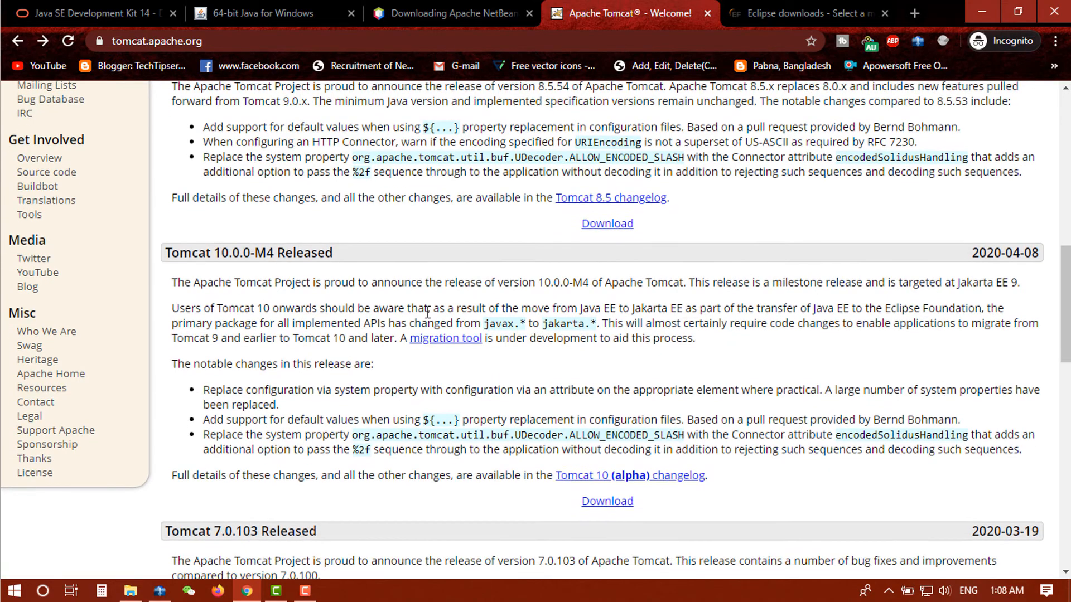
pyautogui.scroll(13, 427, 312)
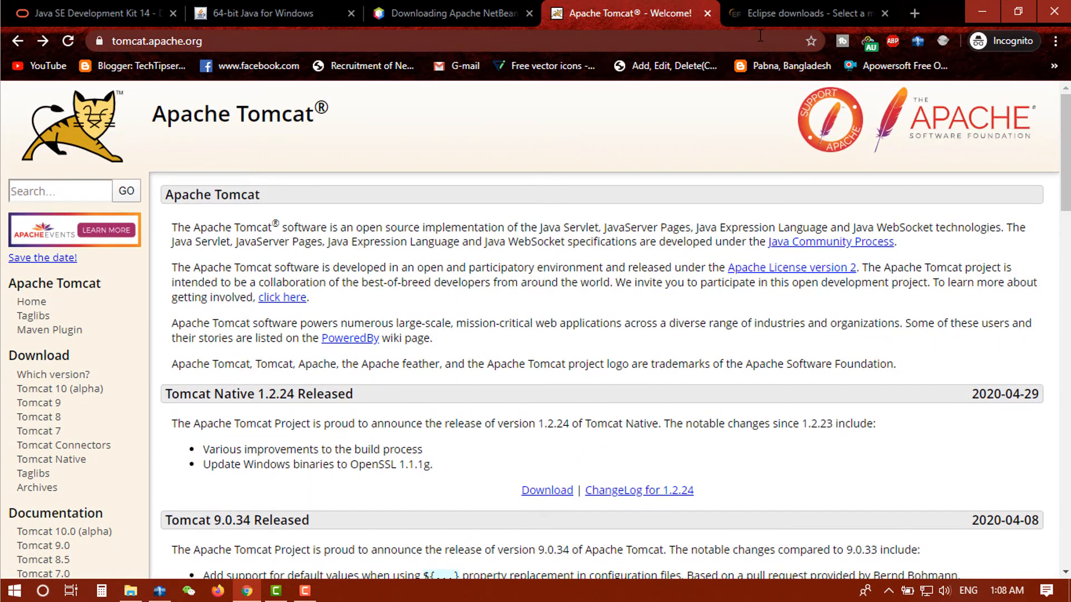
# Switch to the Eclipse download page, go back to the main downloads page and check its web address, eclipse.org/downloads
pyautogui.click(775, 6)
pyautogui.scroll(-1, 577, 189)
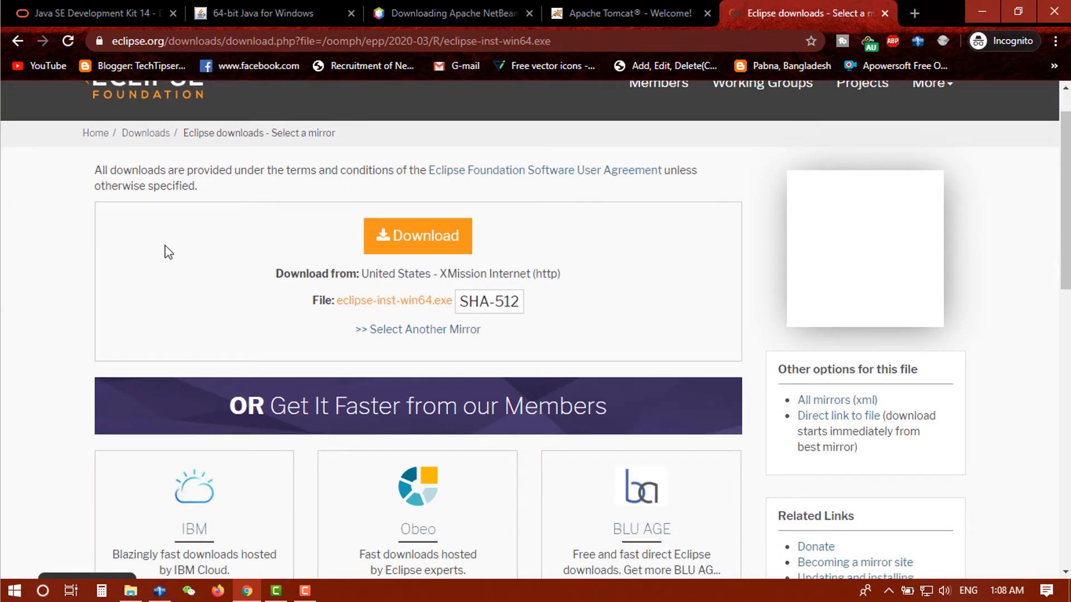
pyautogui.click(17, 47)
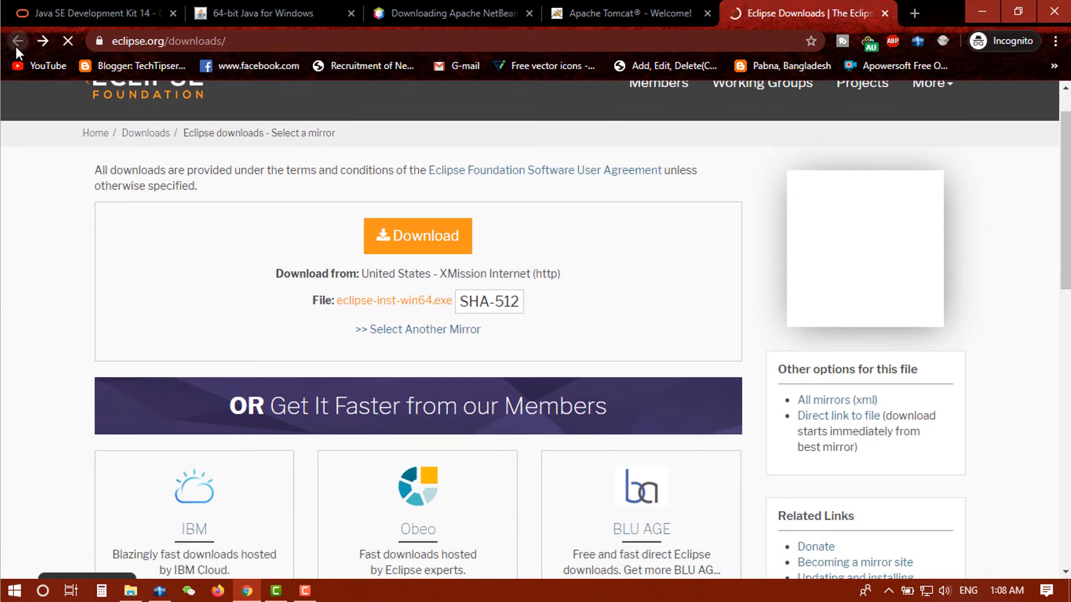
pyautogui.scroll(3, 240, 159)
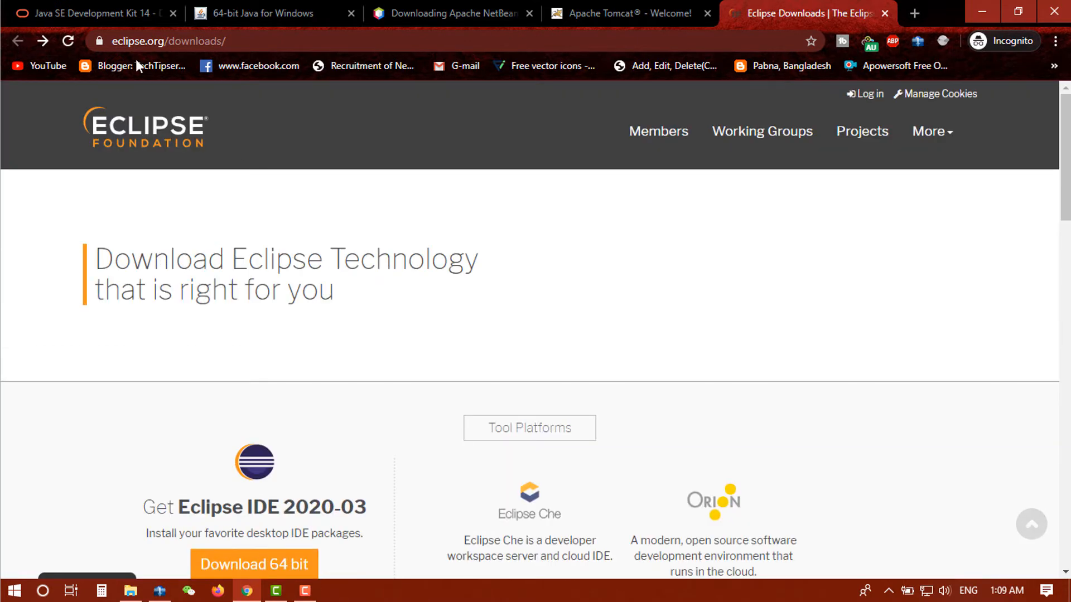
pyautogui.click(118, 44)
pyautogui.doubleClick(189, 41)
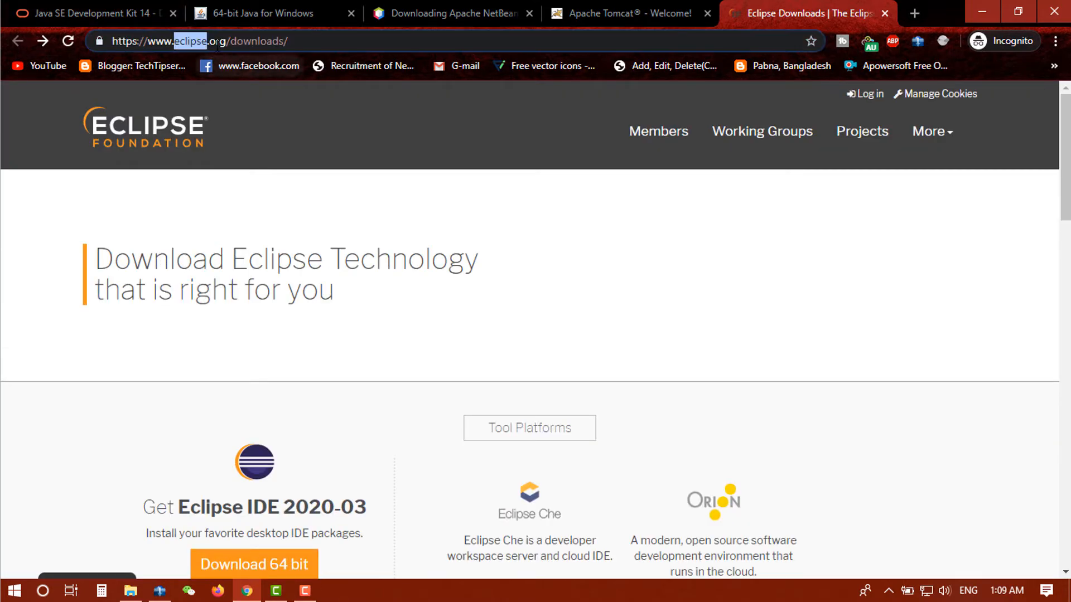
pyautogui.click(217, 41)
pyautogui.doubleClick(217, 41)
pyautogui.click(254, 42)
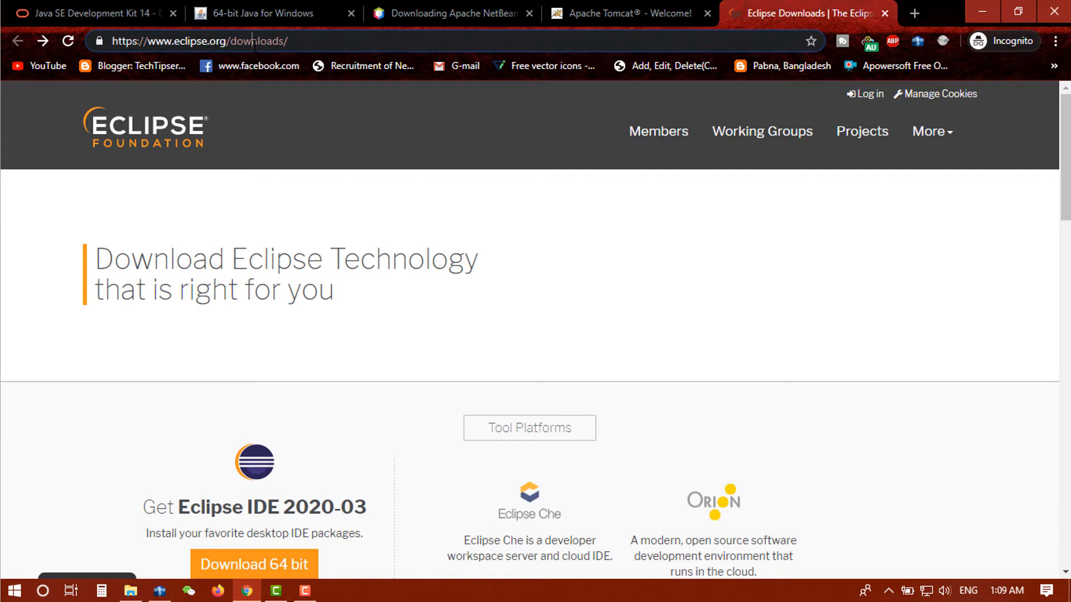
# Open the 64-bit download page for Eclipse IDE 2020-03 and locate the download of eclipse-inst-win64.exe
pyautogui.scroll(-3, 433, 141)
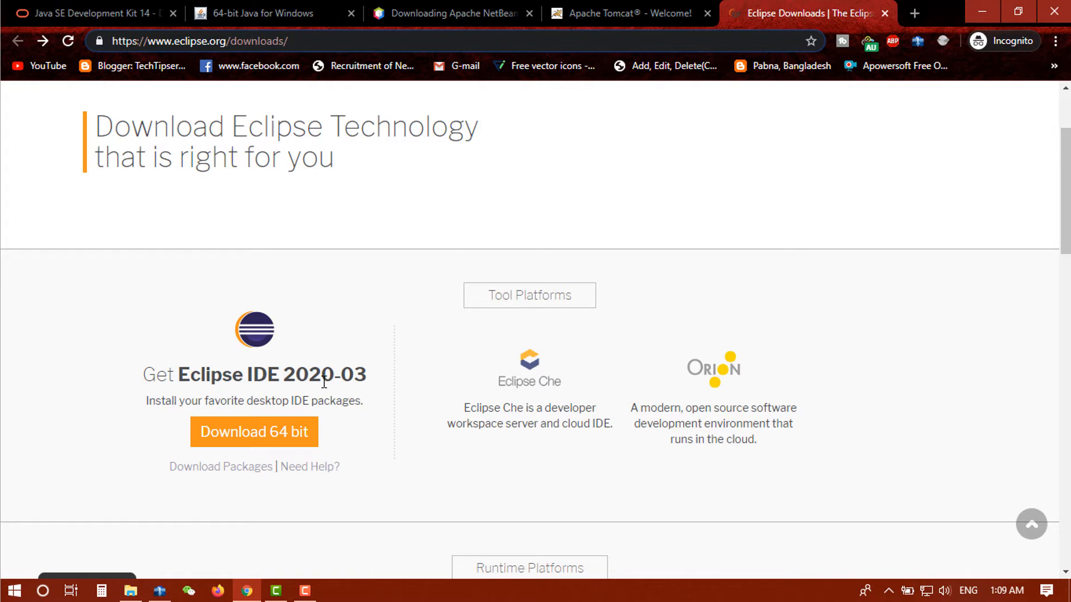
pyautogui.click(235, 436)
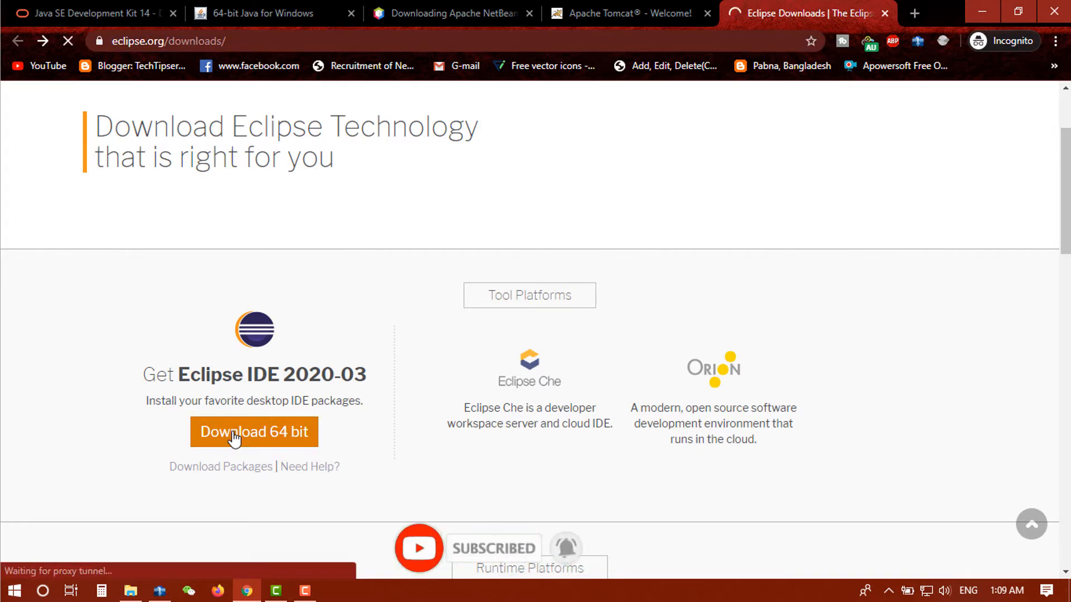
pyautogui.scroll(-1, 233, 434)
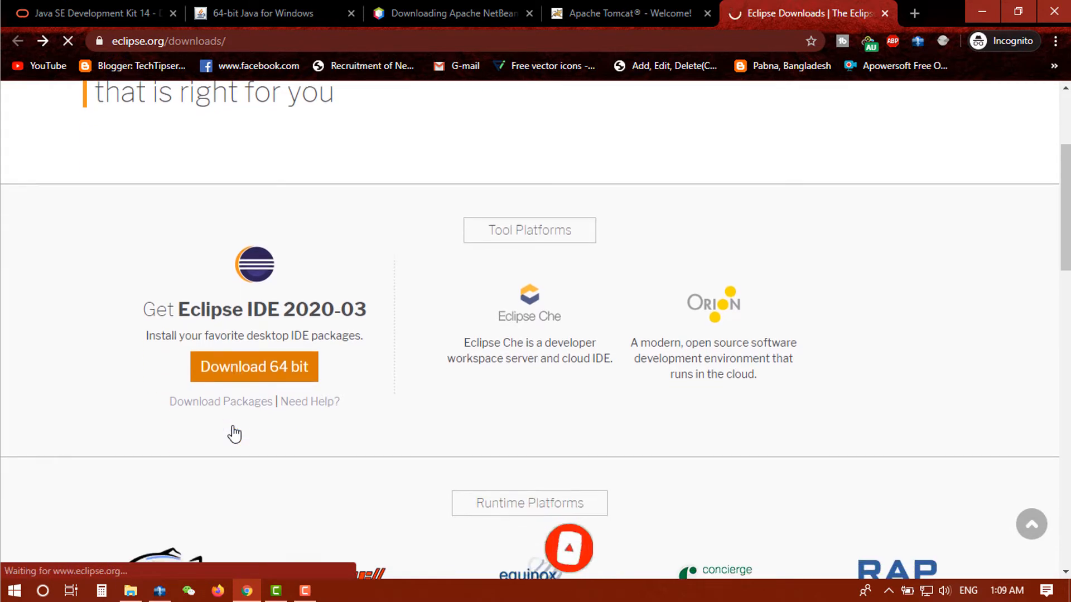
pyautogui.scroll(-1, 231, 421)
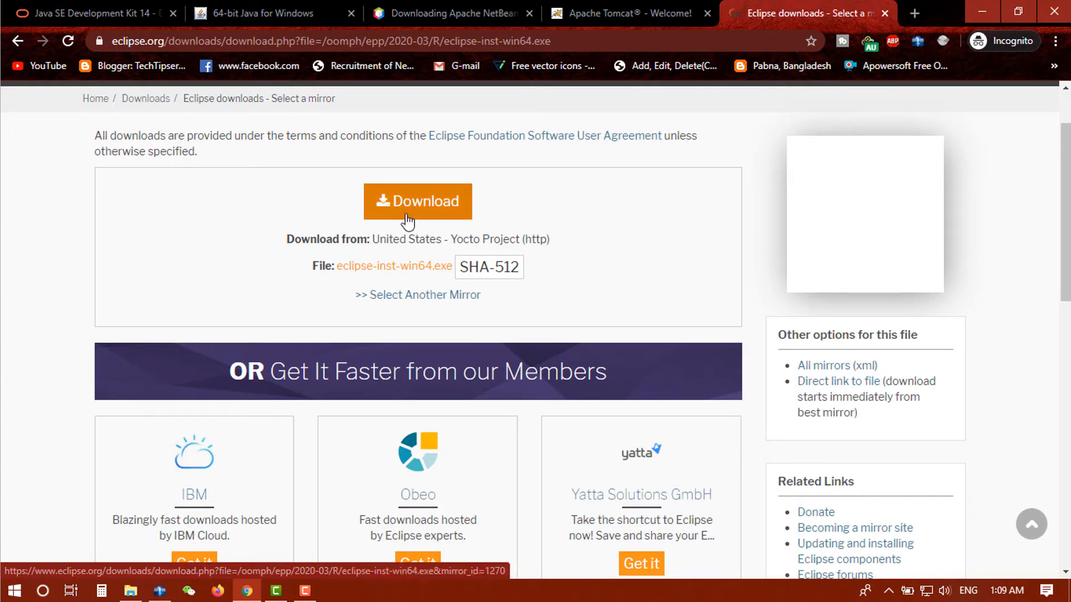
# Switch to File Explorer, open the Download folder on the Desktop and launch the jdk-14.0.1_windows-x64_bin.exe installer
pyautogui.click(130, 591)
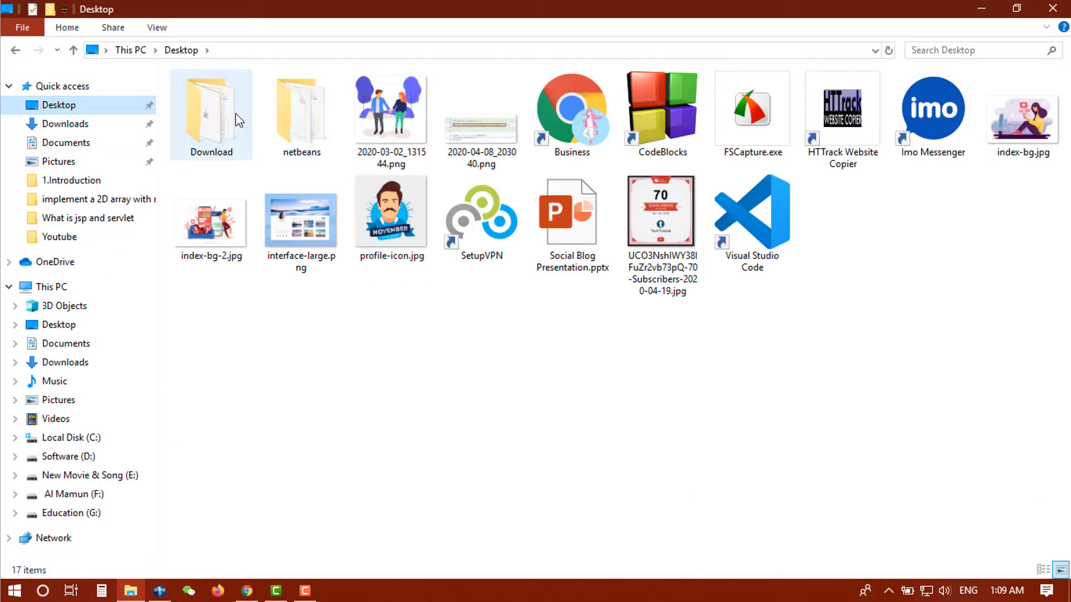
pyautogui.doubleClick(222, 115)
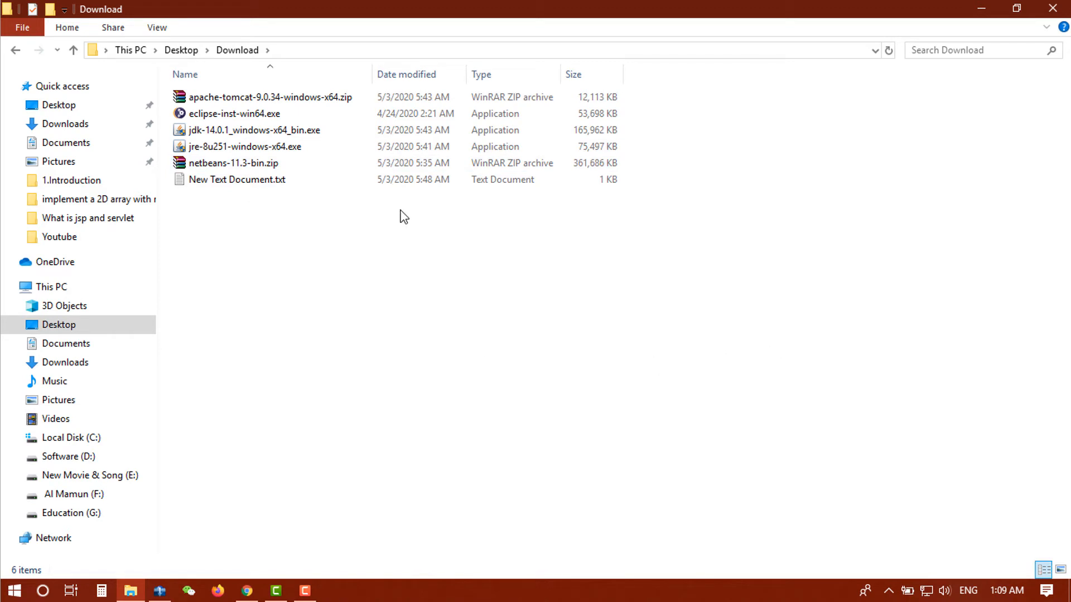
pyautogui.click(295, 132)
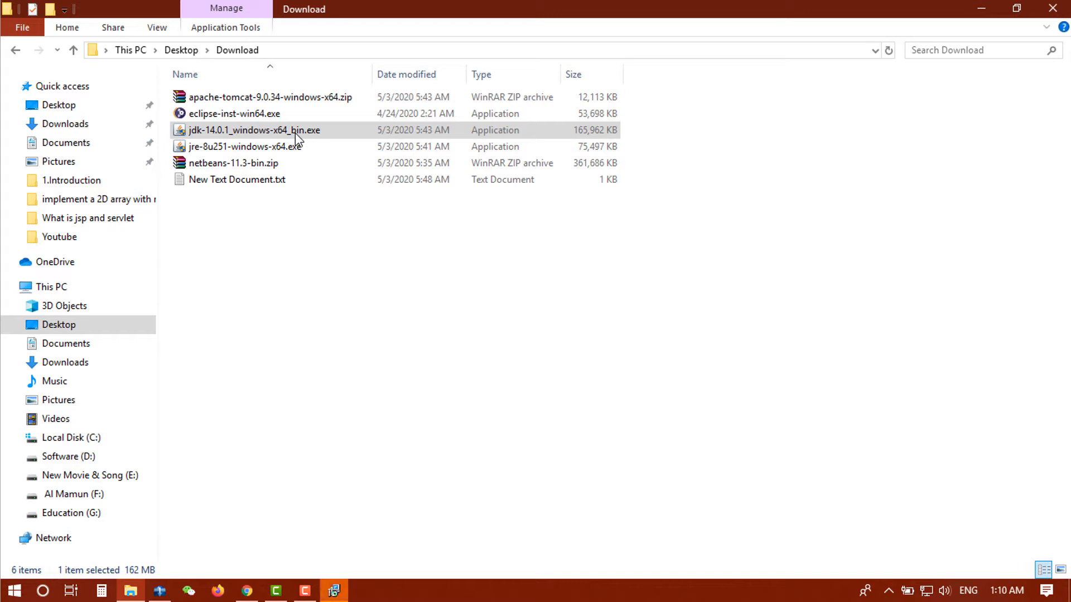
pyautogui.click(336, 586)
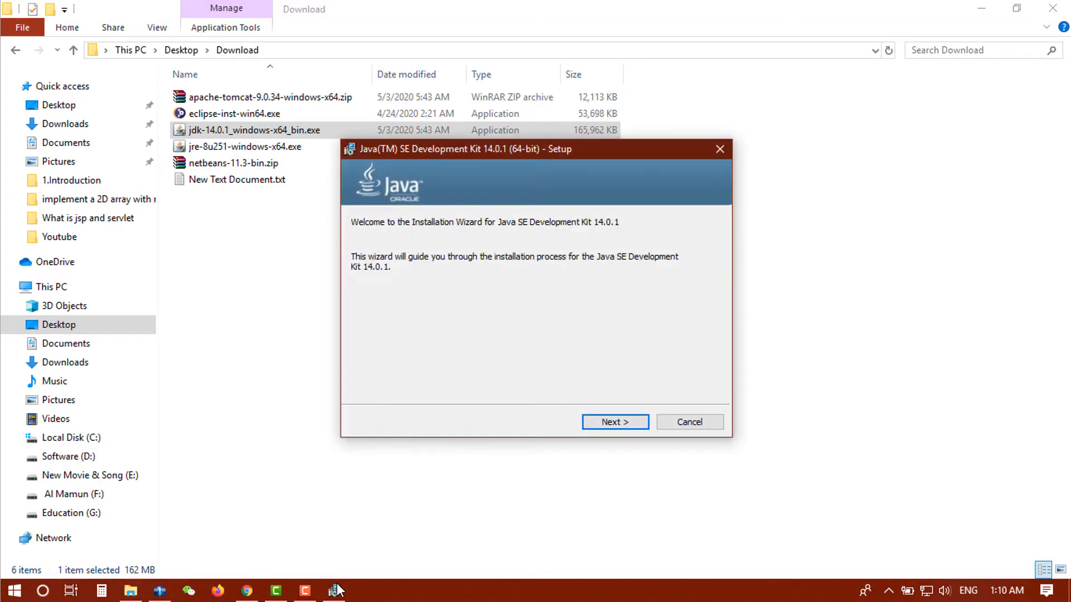
# Start installing JDK 14.0.1 in the default folder C:\Program Files\Java\jdk-14.0.1\ and minimize the setup window
pyautogui.click(612, 422)
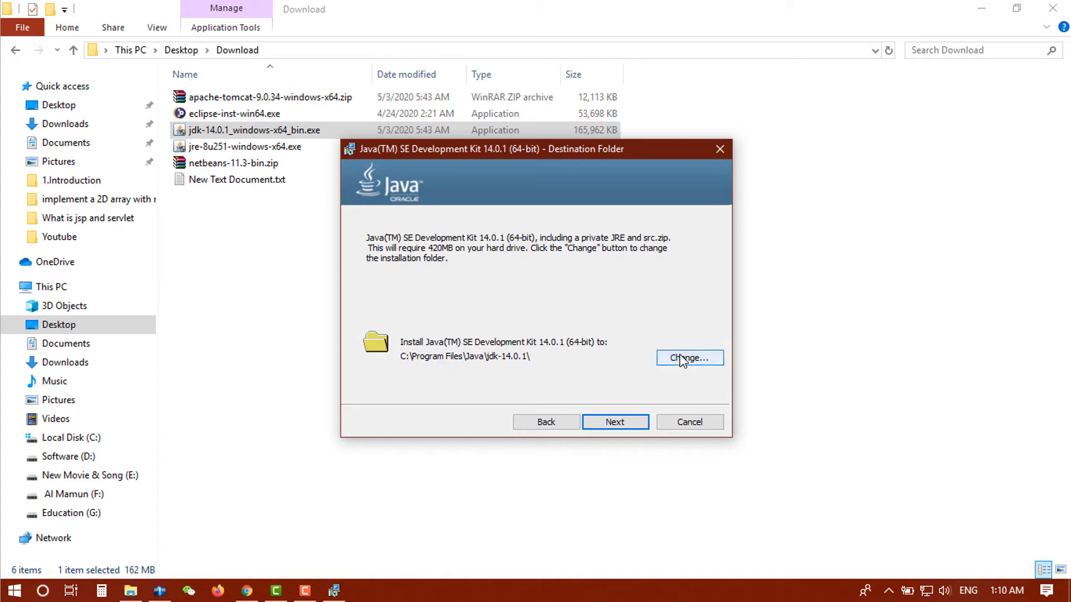
pyautogui.click(608, 426)
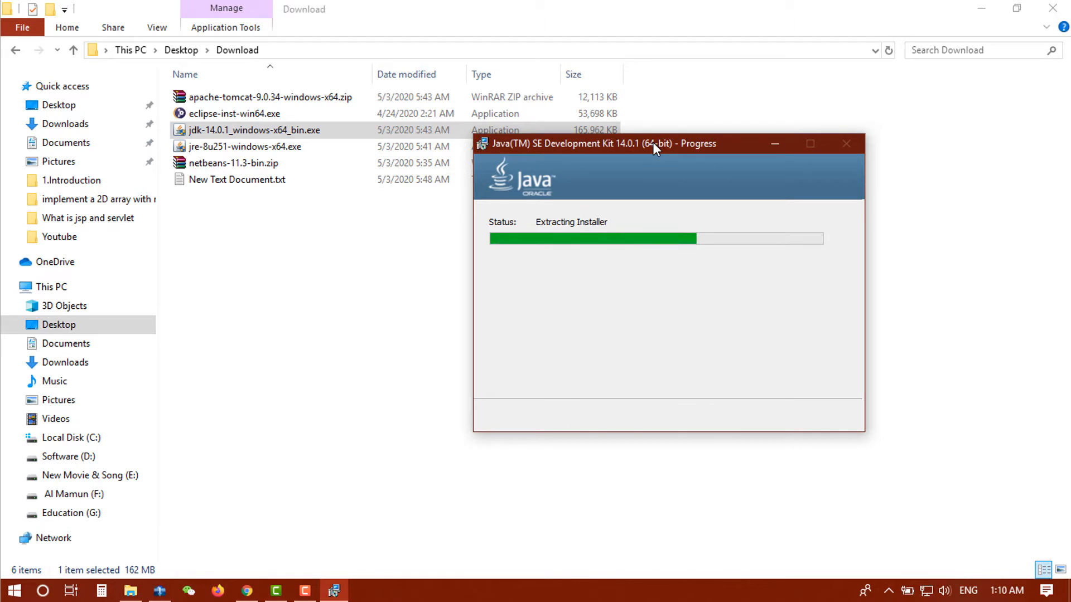
pyautogui.click(766, 145)
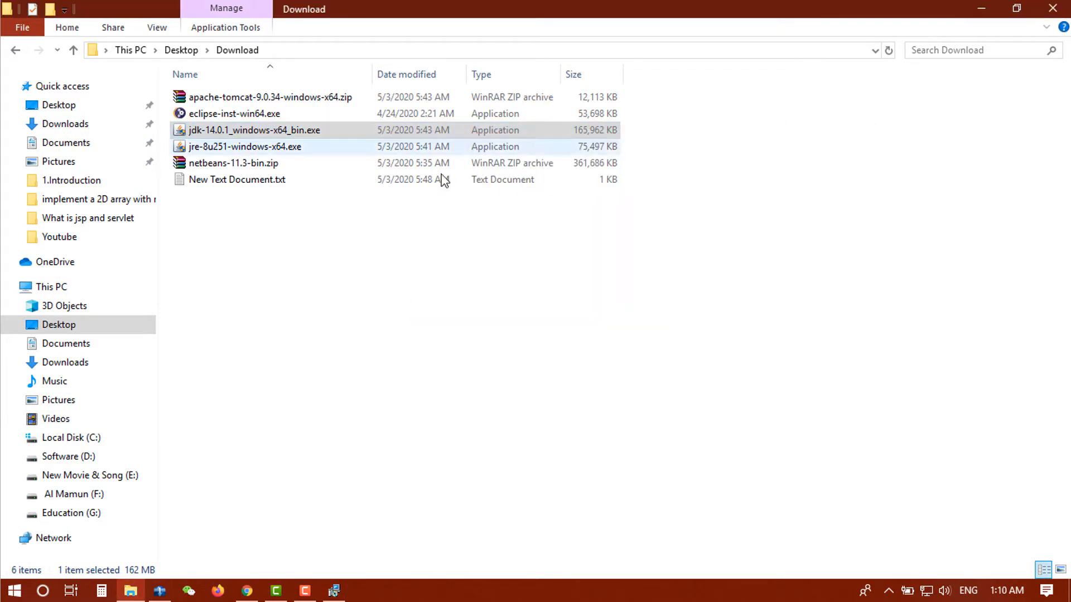
pyautogui.click(420, 245)
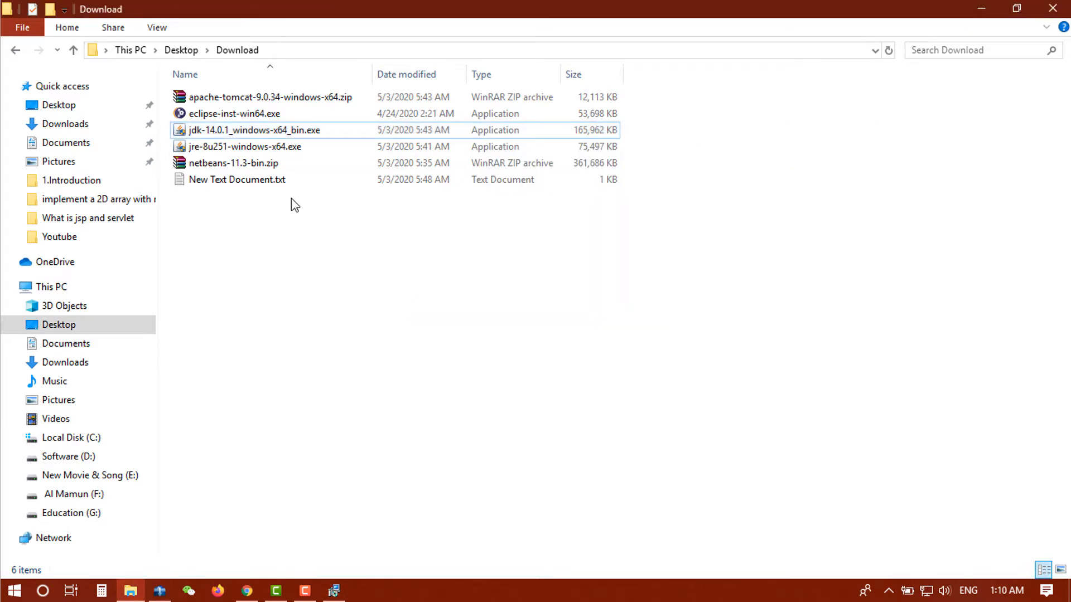
# Extract netbeans-11.3-bin.zip directly into the Download folder
pyautogui.doubleClick(281, 165)
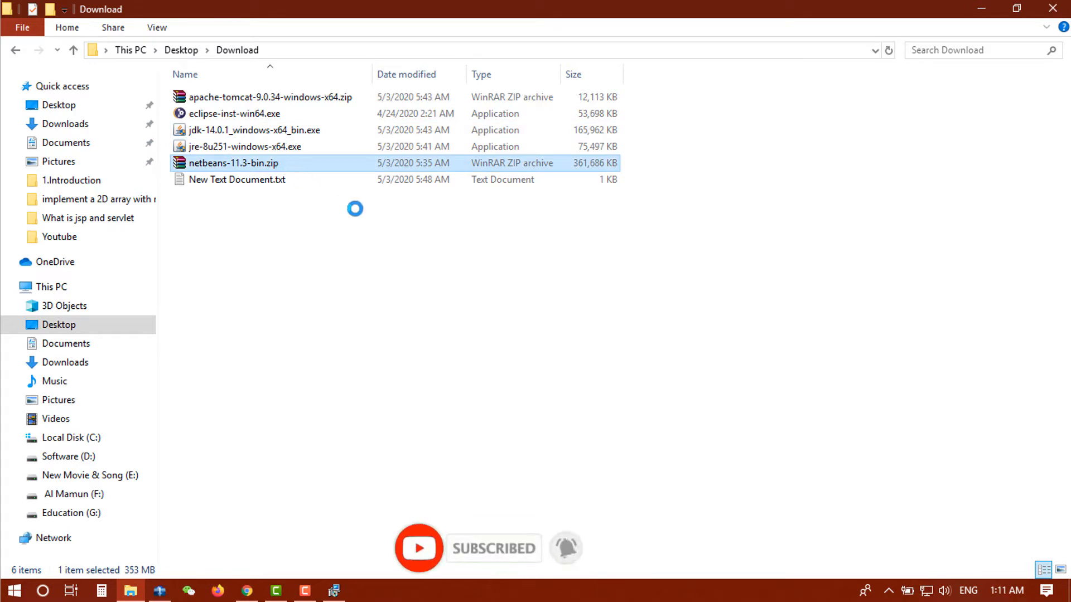
pyautogui.hotkey('shift', 'F10')
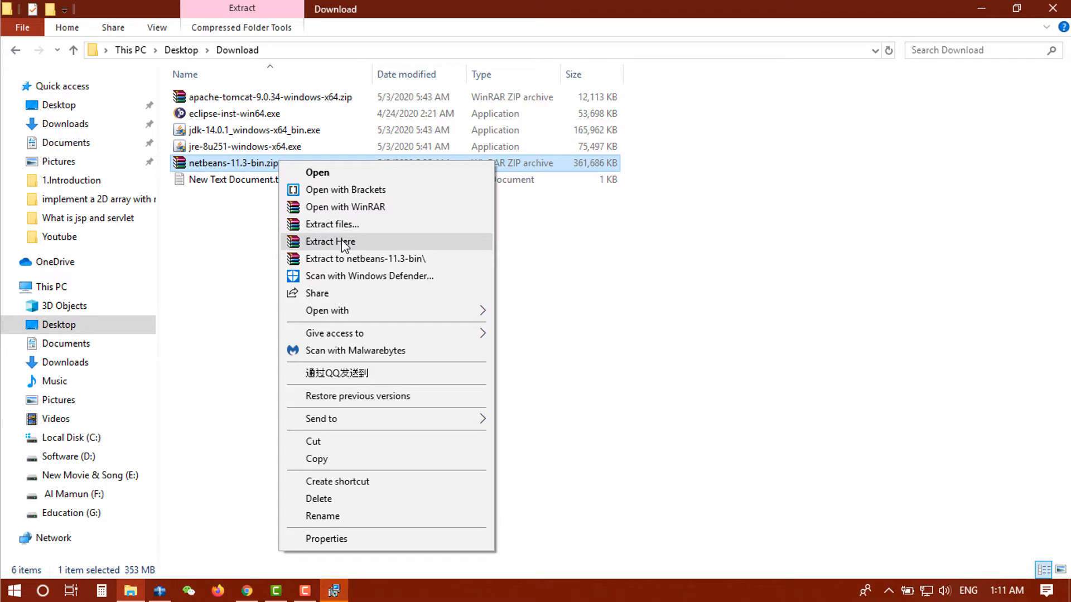
pyautogui.click(341, 241)
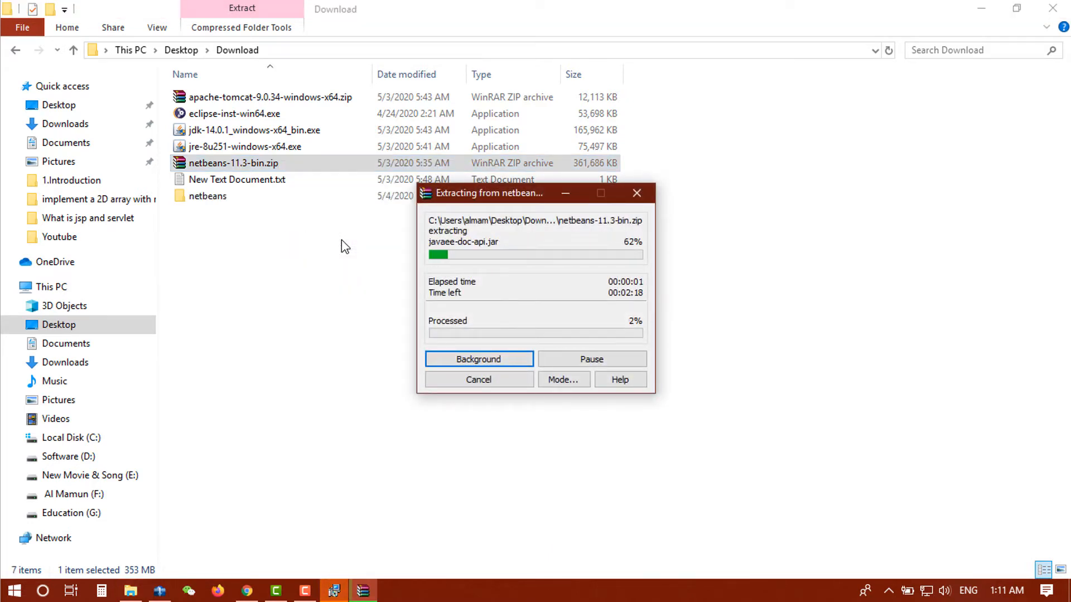
# Extract apache-tomcat-9.0.34-windows-x64.zip directly into the Download folder
pyautogui.click(289, 103)
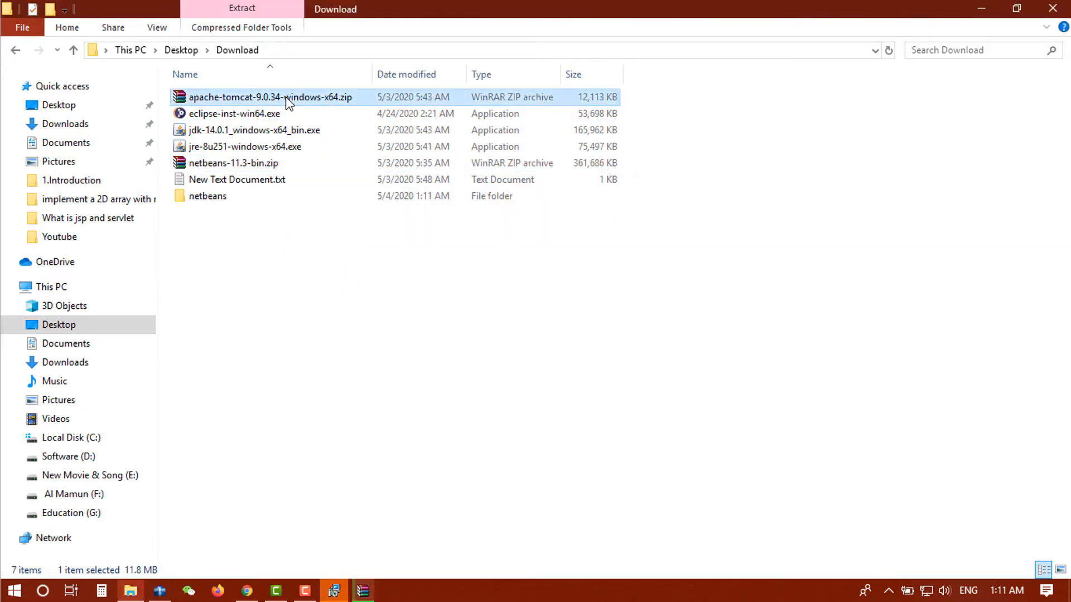
pyautogui.rightClick(289, 103)
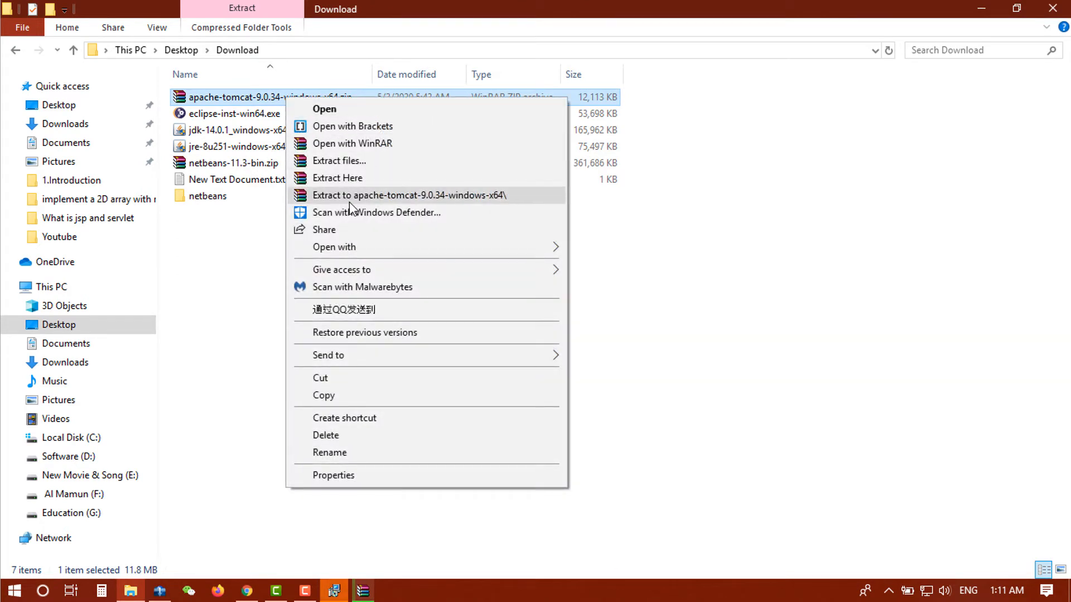
pyautogui.click(354, 178)
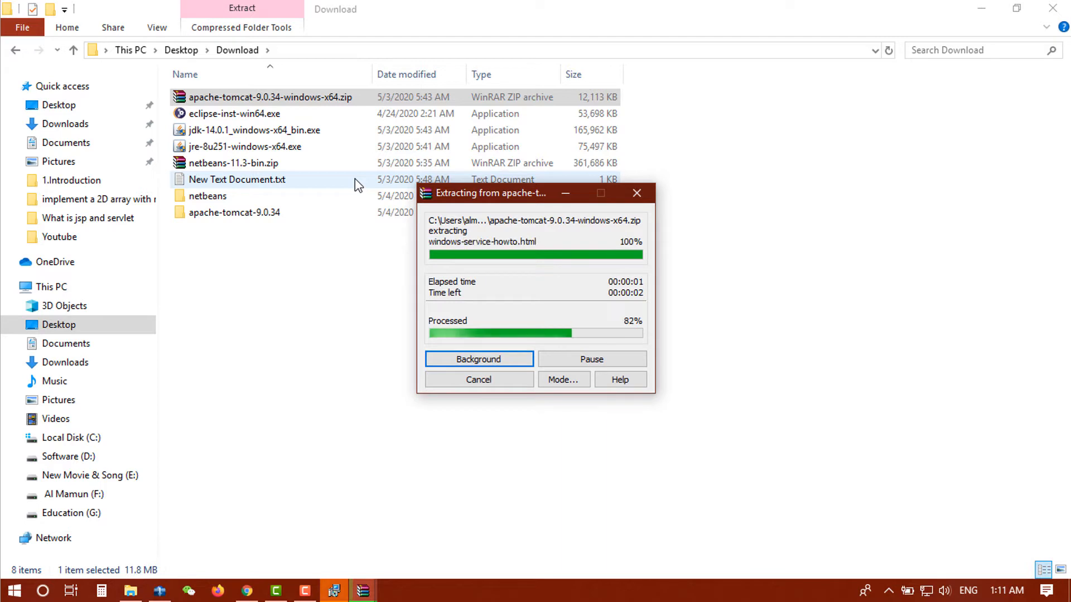
pyautogui.click(343, 485)
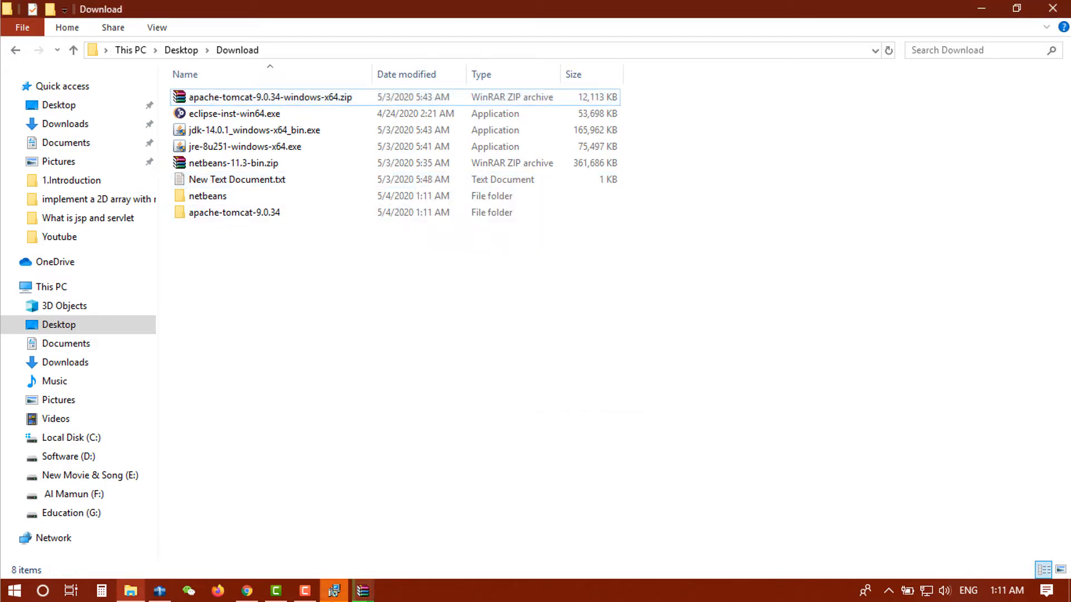
# Bring the JDK 14.0.1 setup window back into full view and close the finished installation wizard
pyautogui.click(335, 583)
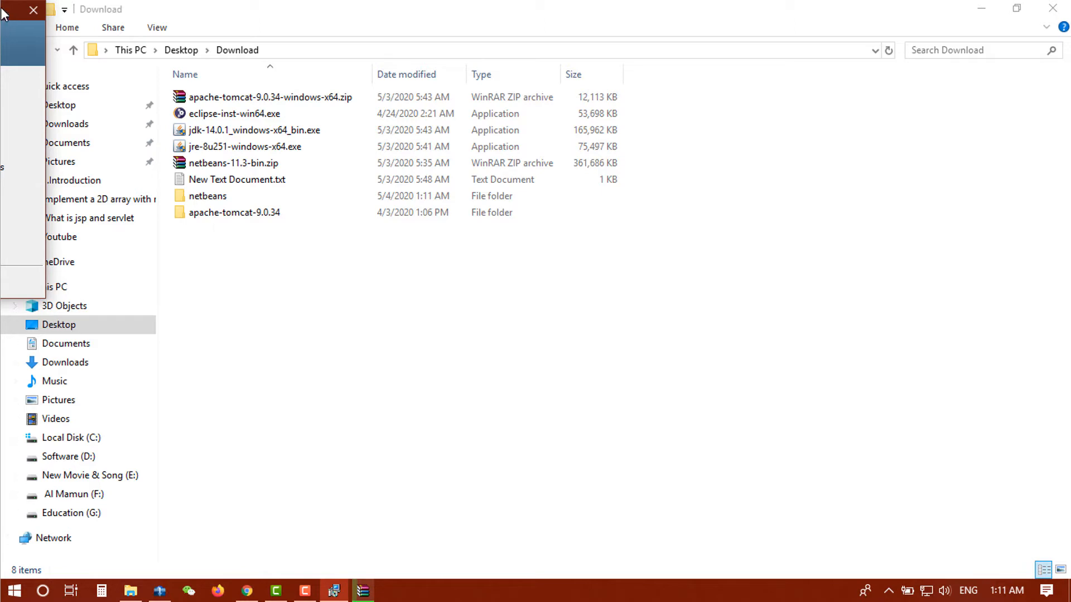
pyautogui.moveTo(3, 12); pyautogui.dragTo(313, 170)
pyautogui.moveTo(202, 174); pyautogui.dragTo(557, 108)
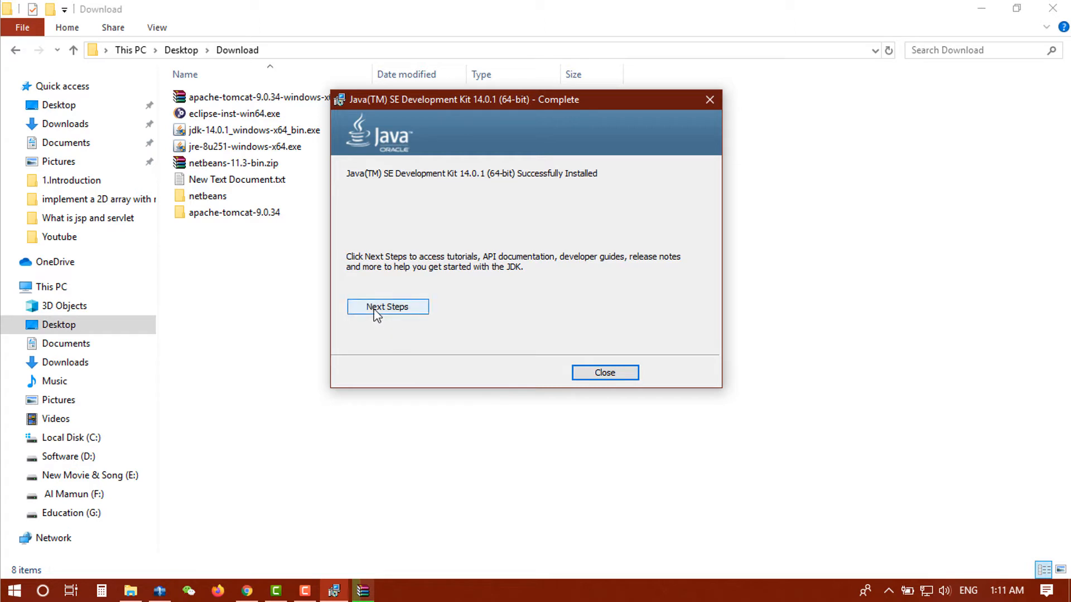
pyautogui.click(605, 372)
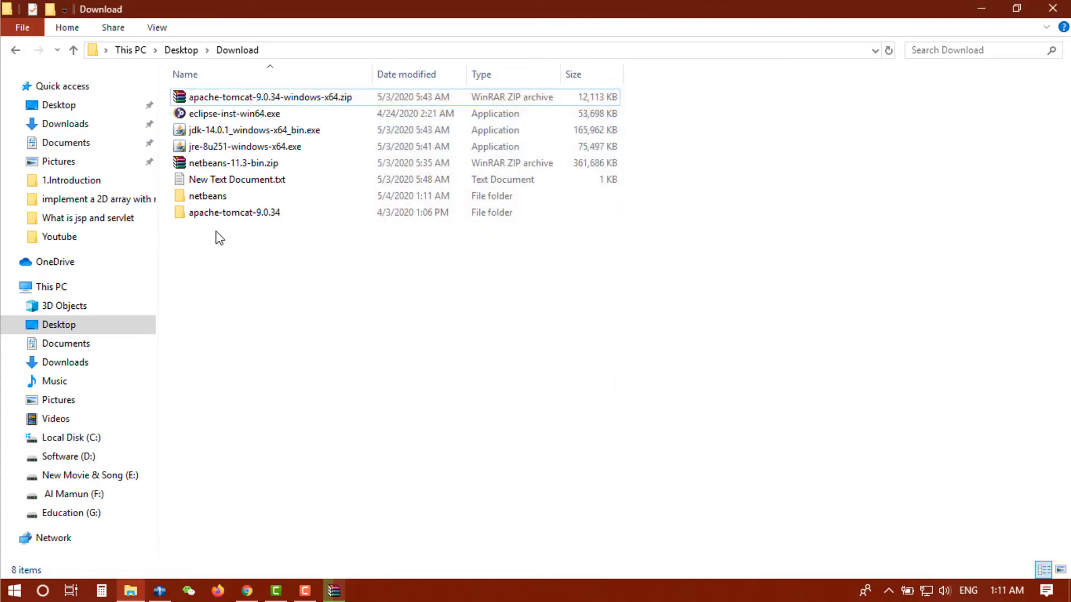
# Open the folder C:\Program Files\Java and check the installed JDK folders
pyautogui.click(47, 288)
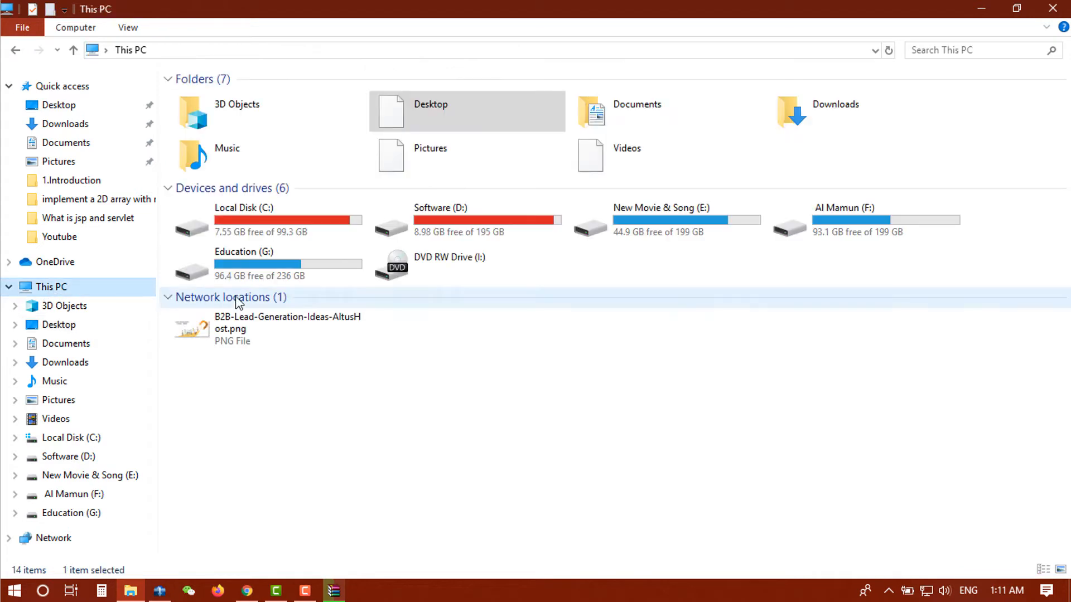
pyautogui.doubleClick(307, 229)
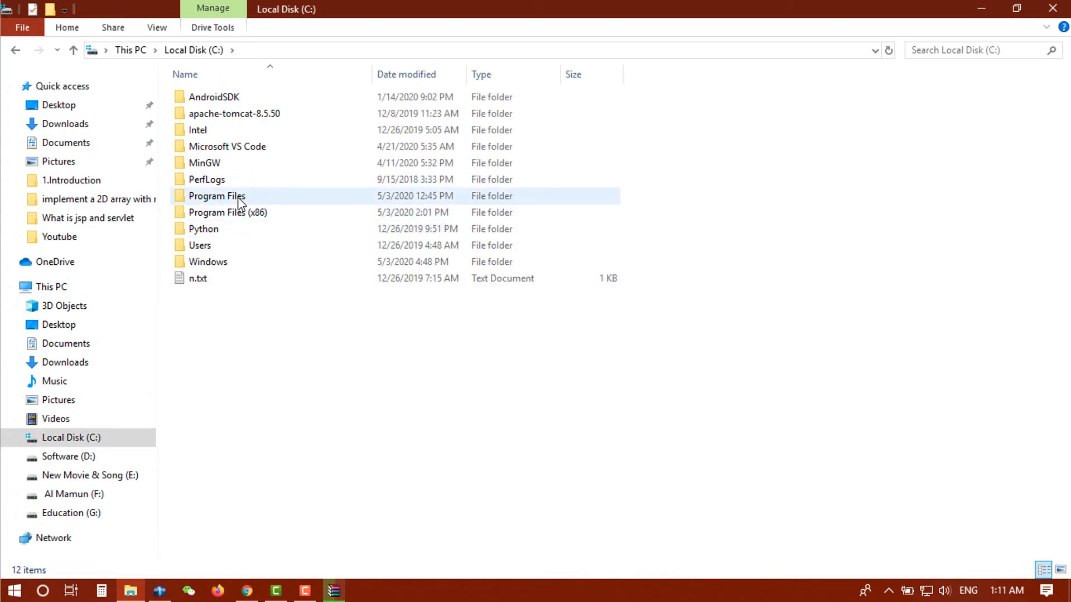
pyautogui.doubleClick(240, 197)
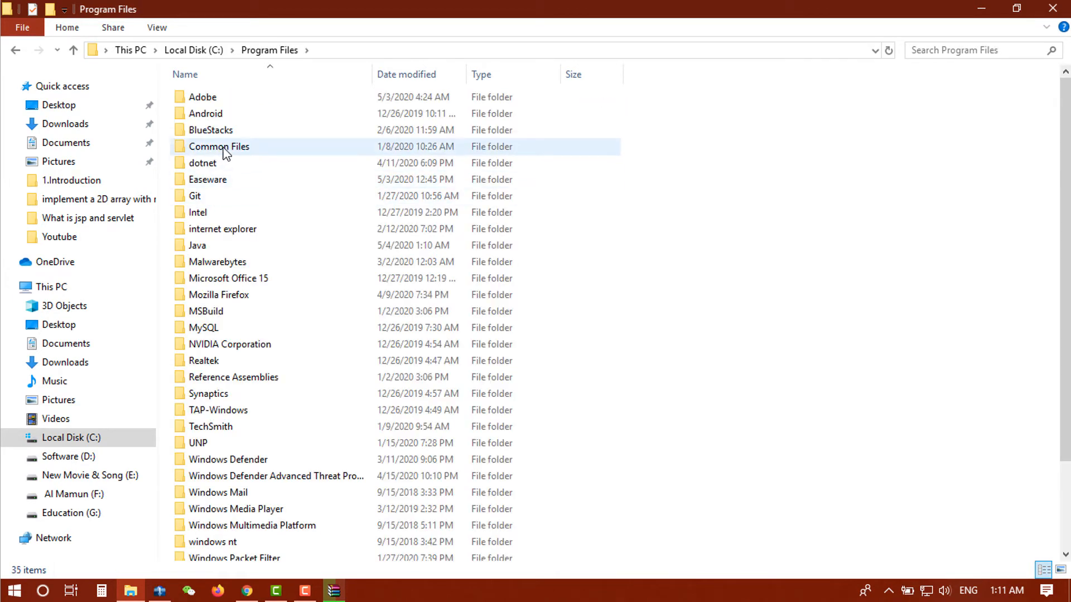
pyautogui.doubleClick(218, 245)
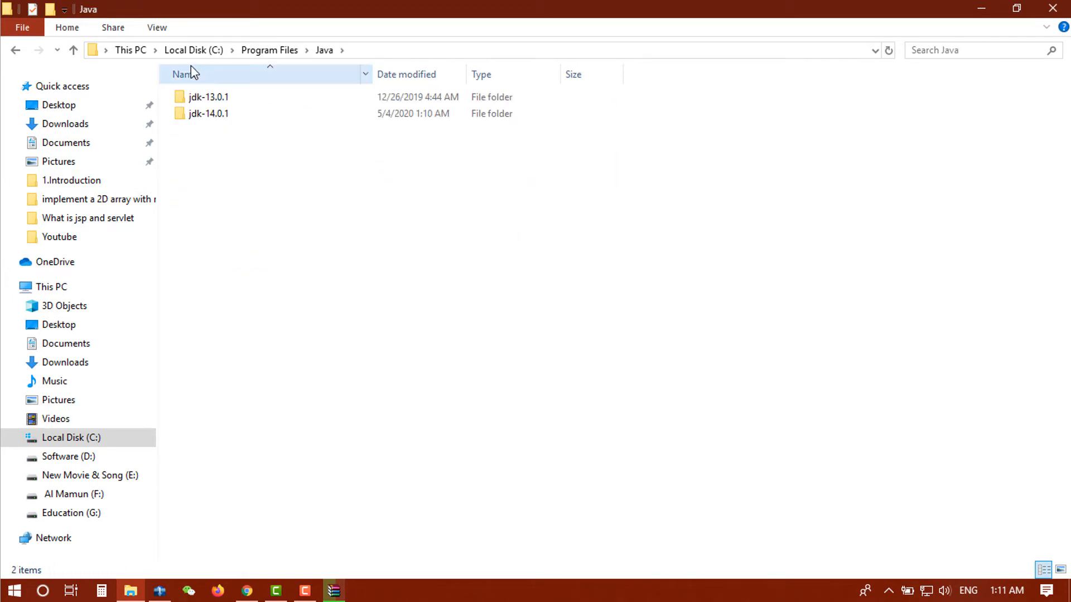
pyautogui.moveTo(210, 125)
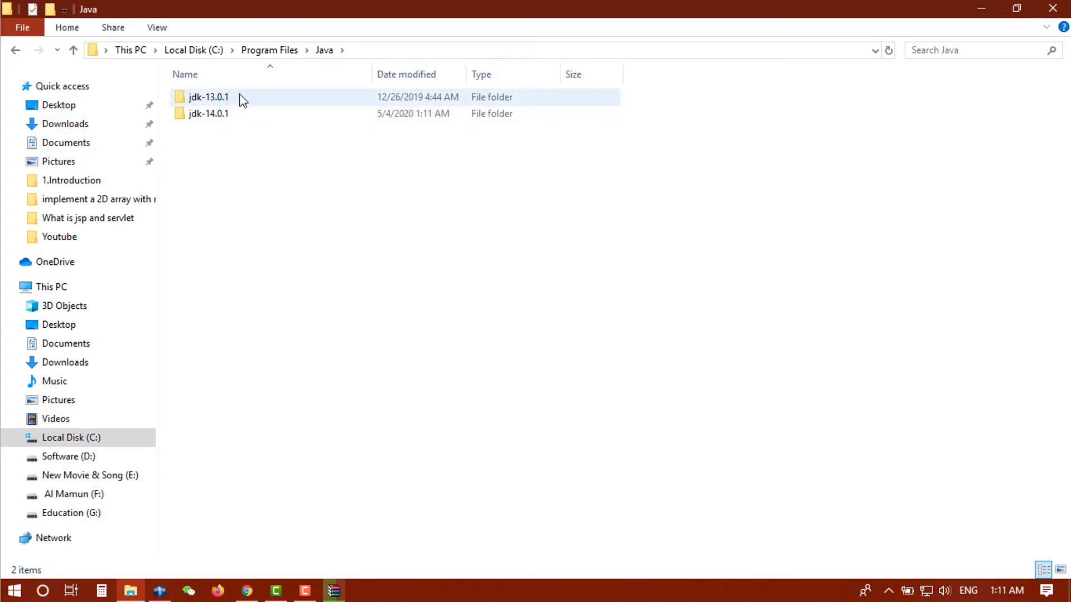
# Open the bin folder inside jdk-14.0.1 and copy its full path, C:\Program Files\Java\jdk-14.0.1\bin
pyautogui.click(236, 114)
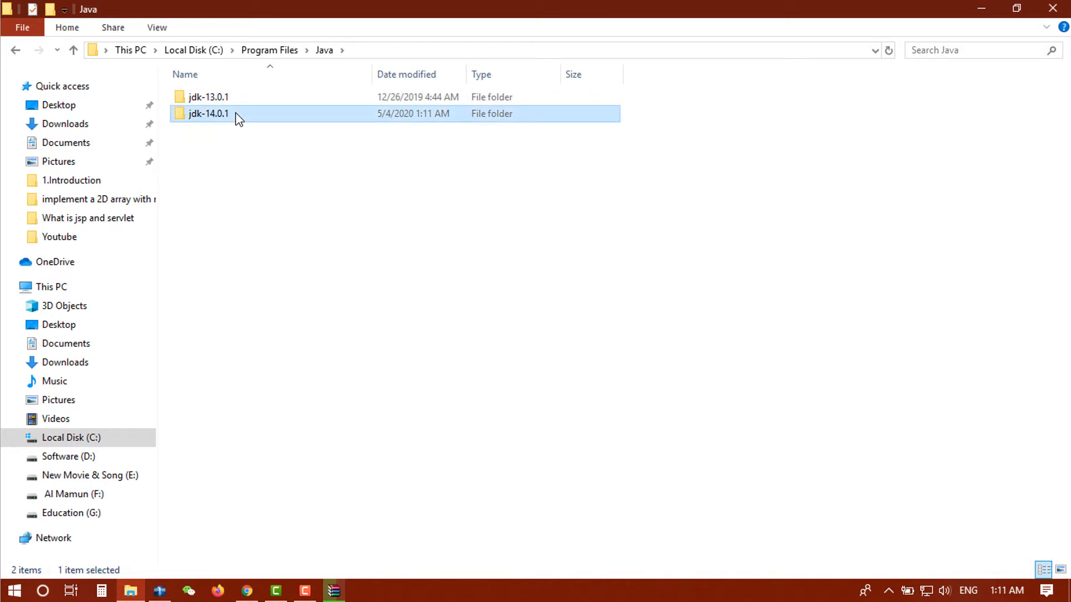
pyautogui.click(235, 112)
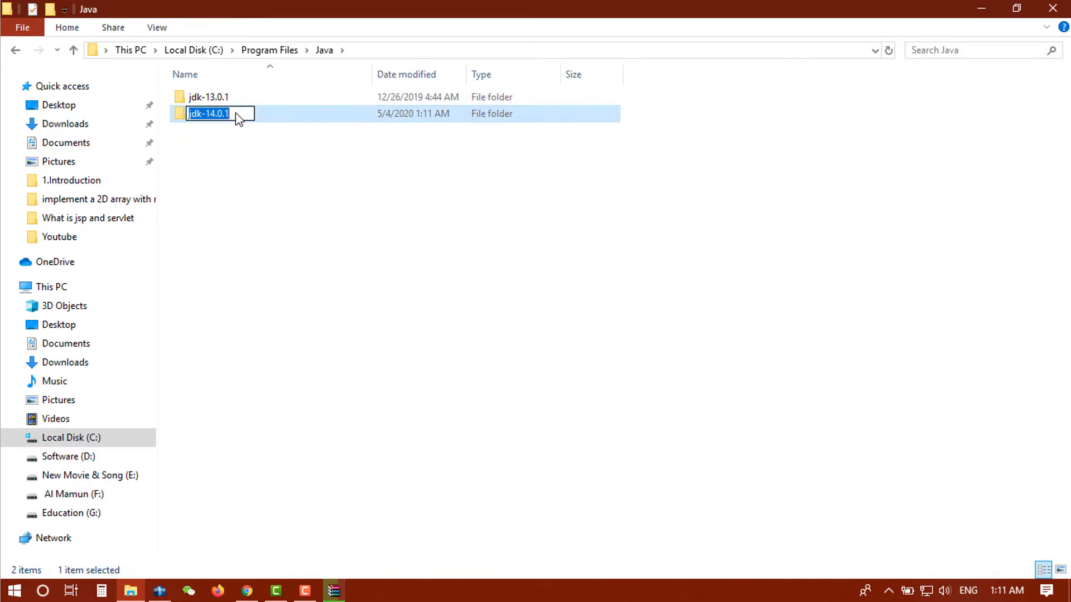
pyautogui.doubleClick(290, 114)
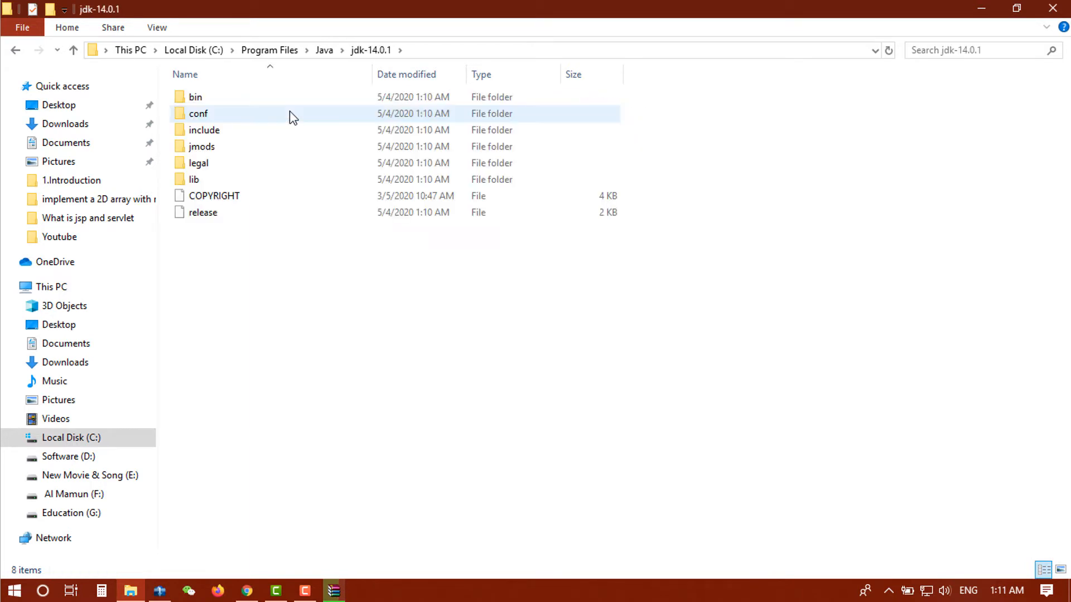
pyautogui.doubleClick(254, 98)
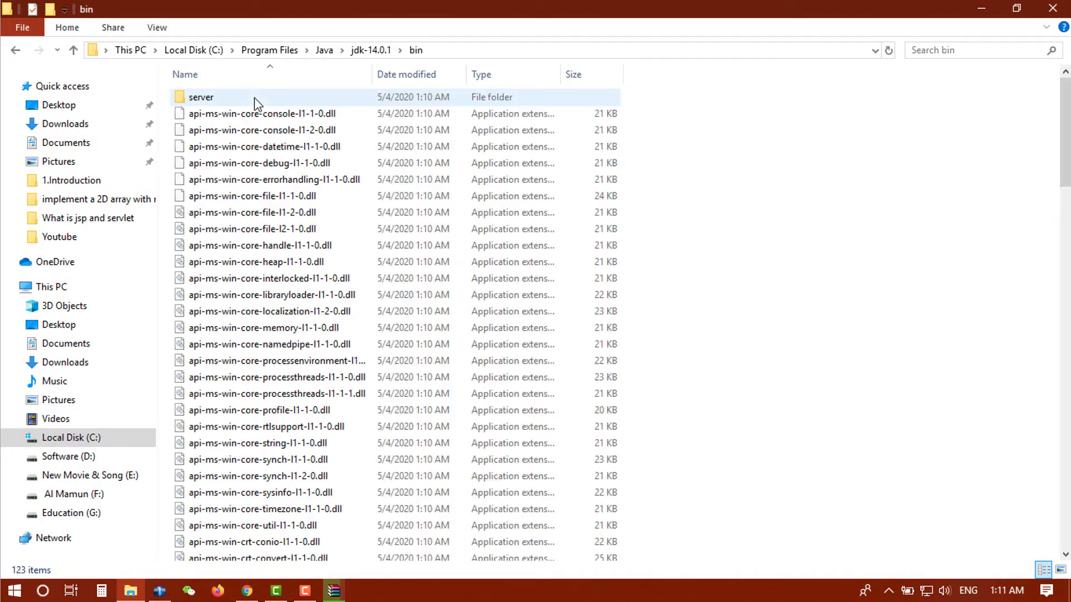
pyautogui.click(450, 50)
pyautogui.hotkey('ctrl', 'c')
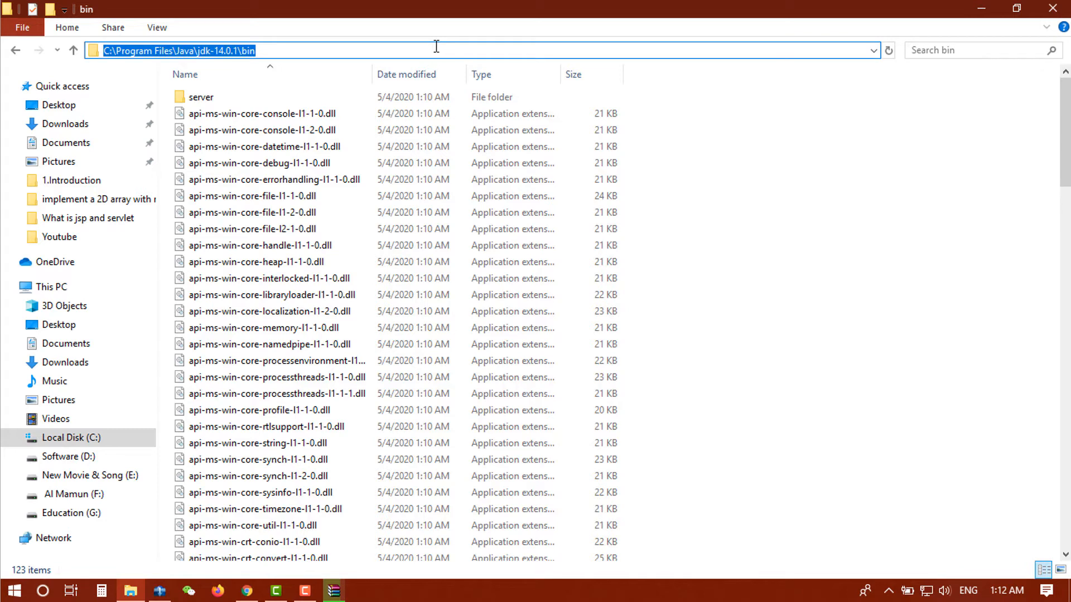
pyautogui.moveTo(440, 53); pyautogui.dragTo(253, 54)
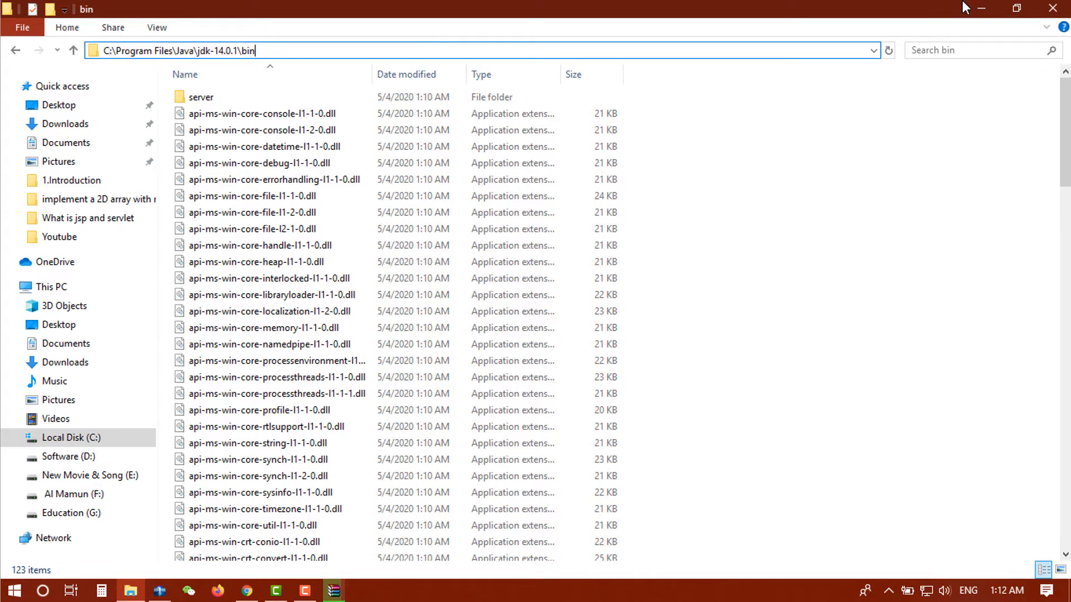
# Open the Environment Variables dialog from the advanced system settings in This PC's properties
pyautogui.click(981, 8)
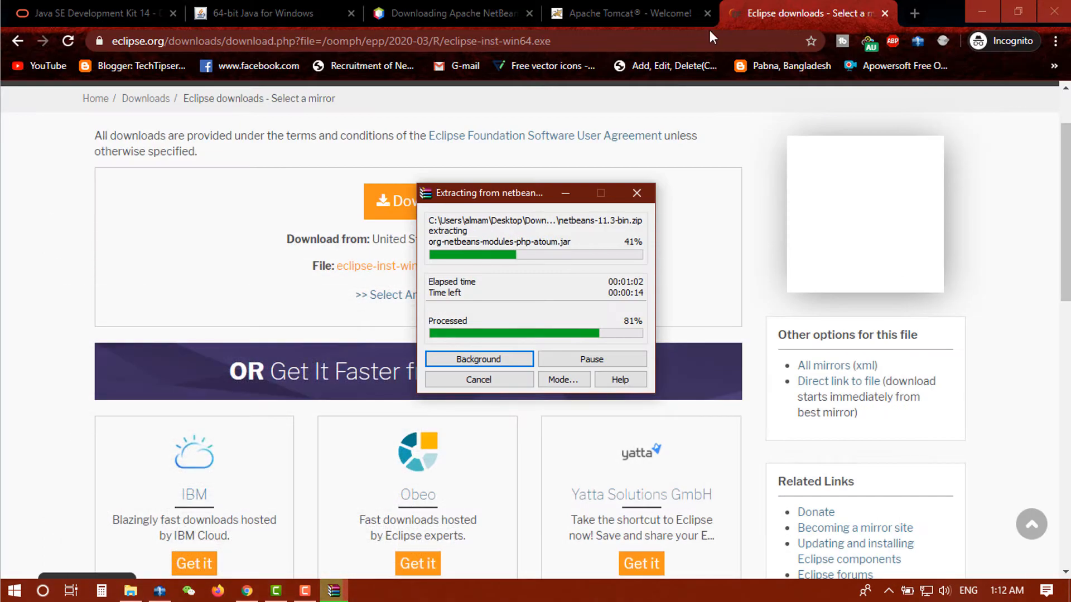
pyautogui.click(131, 591)
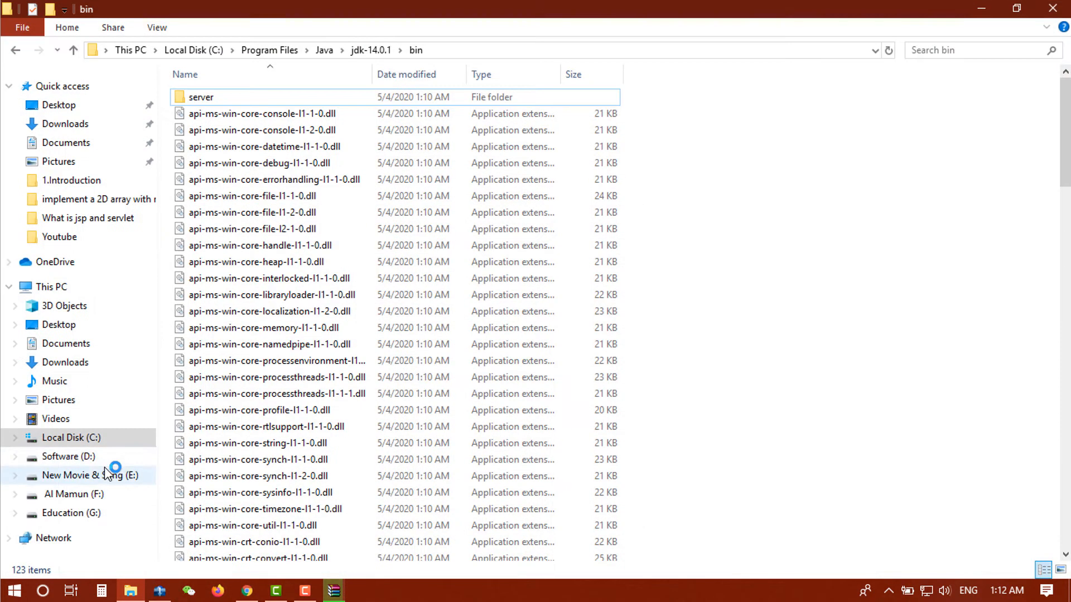
pyautogui.click(54, 287)
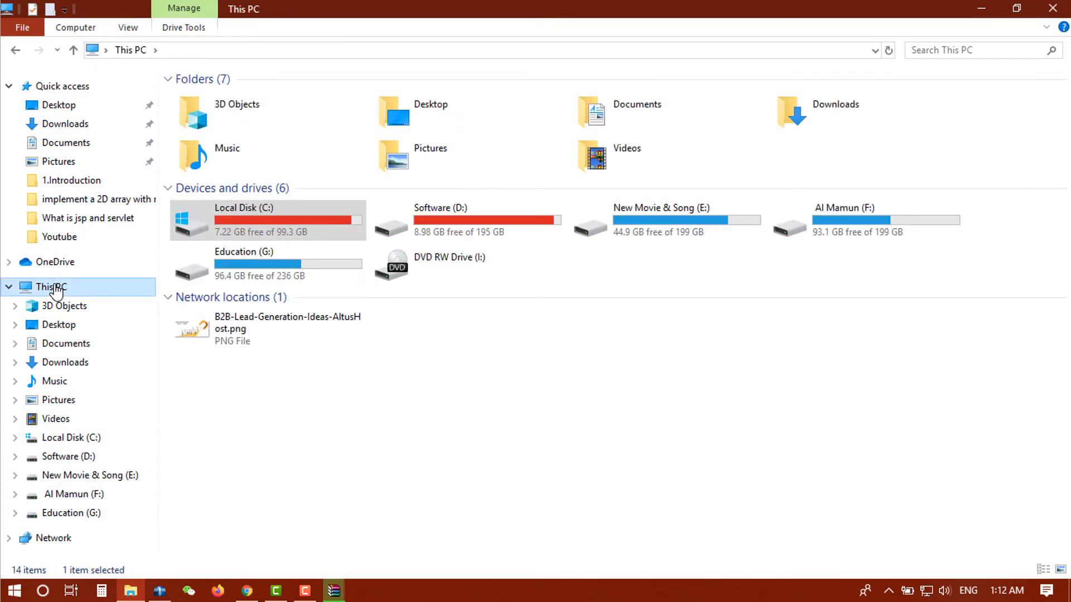
pyautogui.rightClick(56, 291)
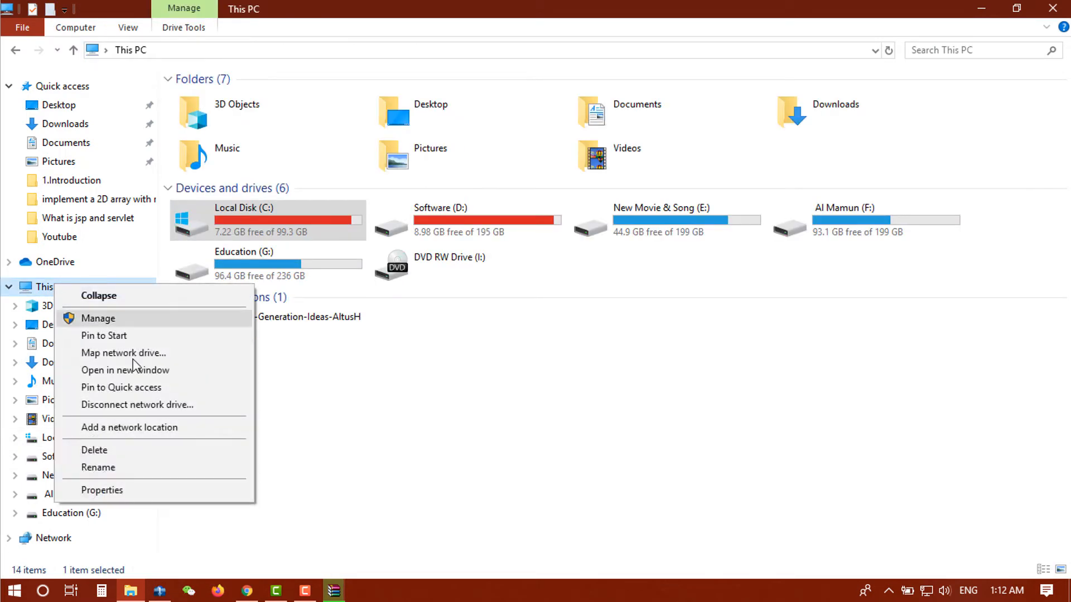
pyautogui.click(92, 491)
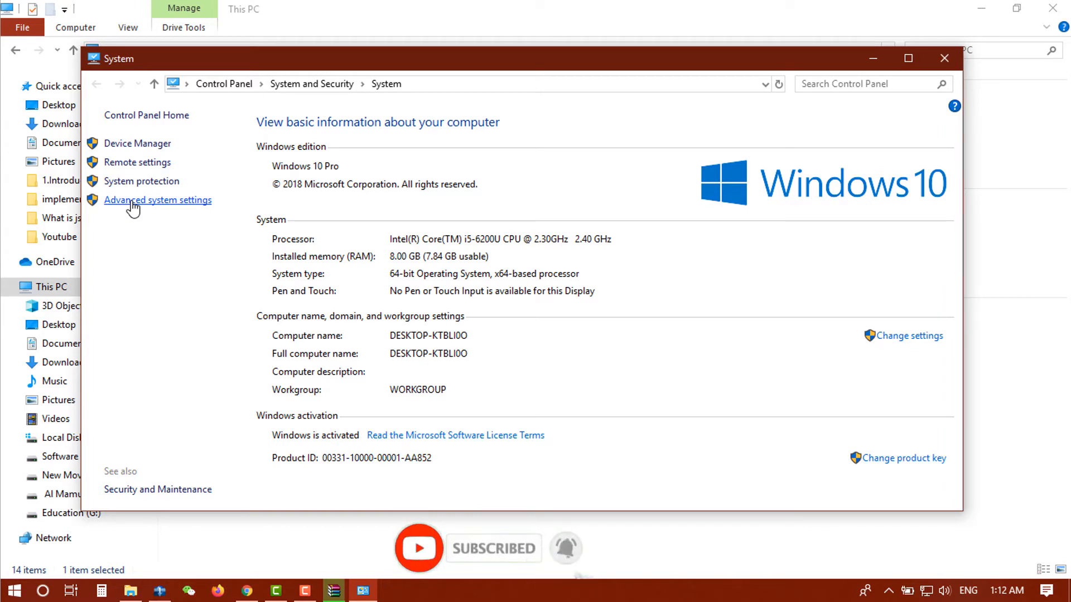
pyautogui.click(132, 202)
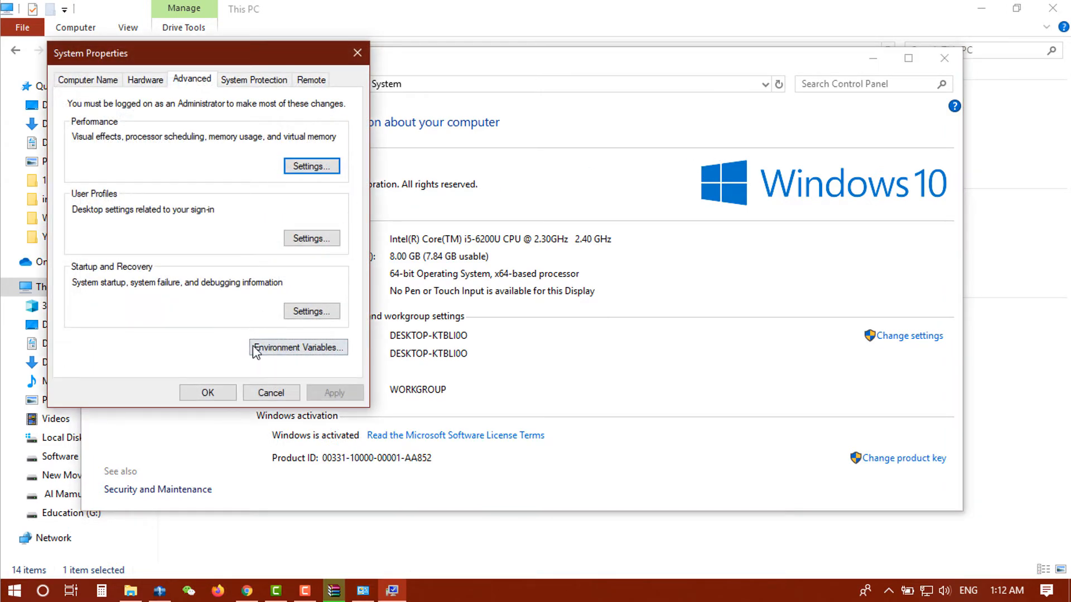
pyautogui.click(273, 352)
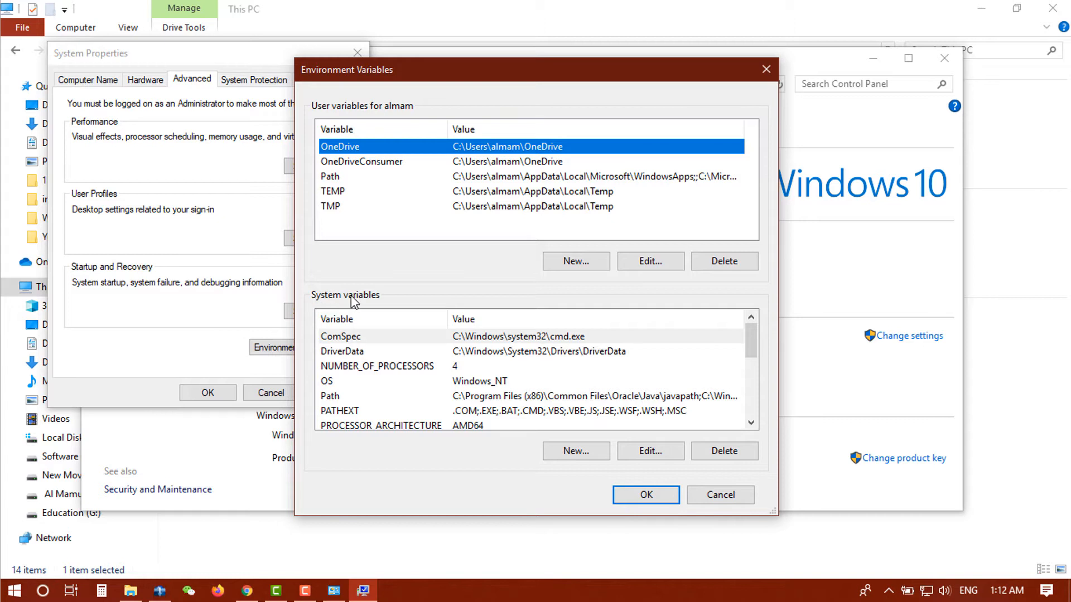
# Add C:\Program Files\Java\jdk-14.0.1\bin as a new entry to the system Path variable and confirm all open dialogs
pyautogui.click(446, 397)
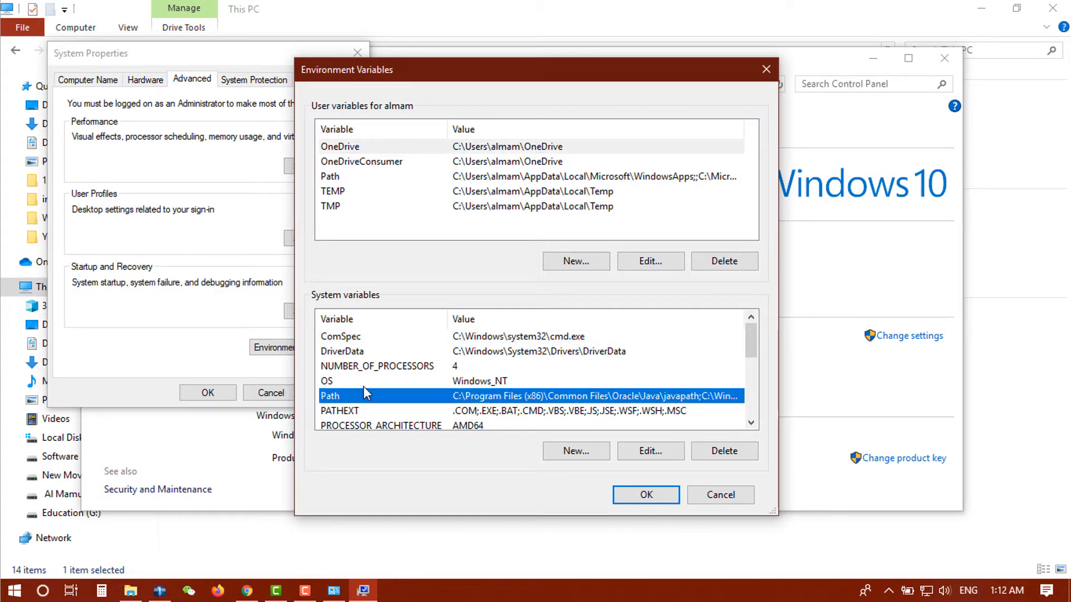
pyautogui.click(655, 453)
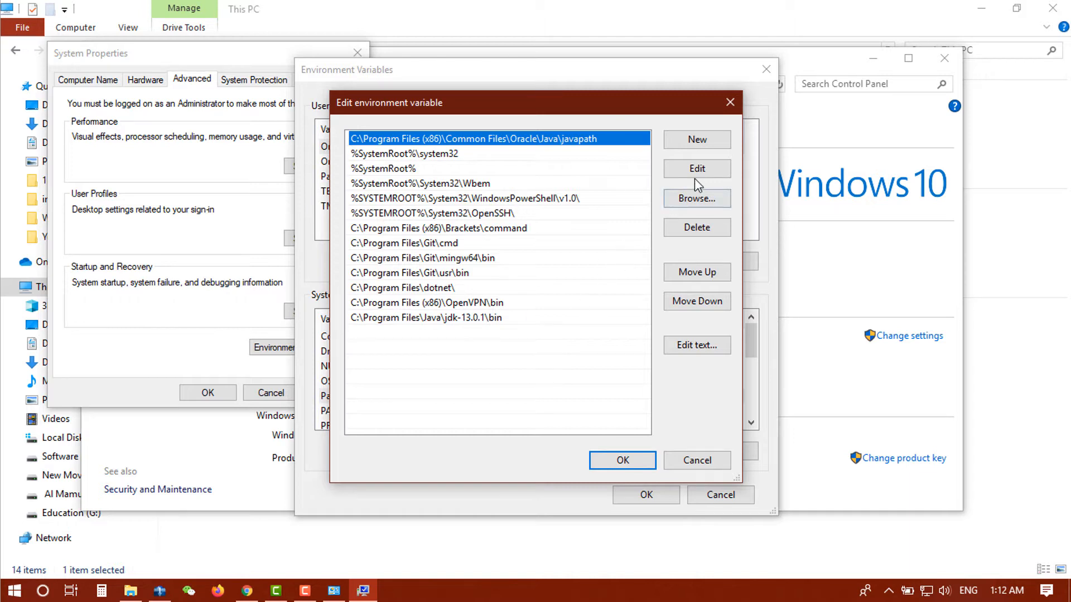
pyautogui.click(708, 146)
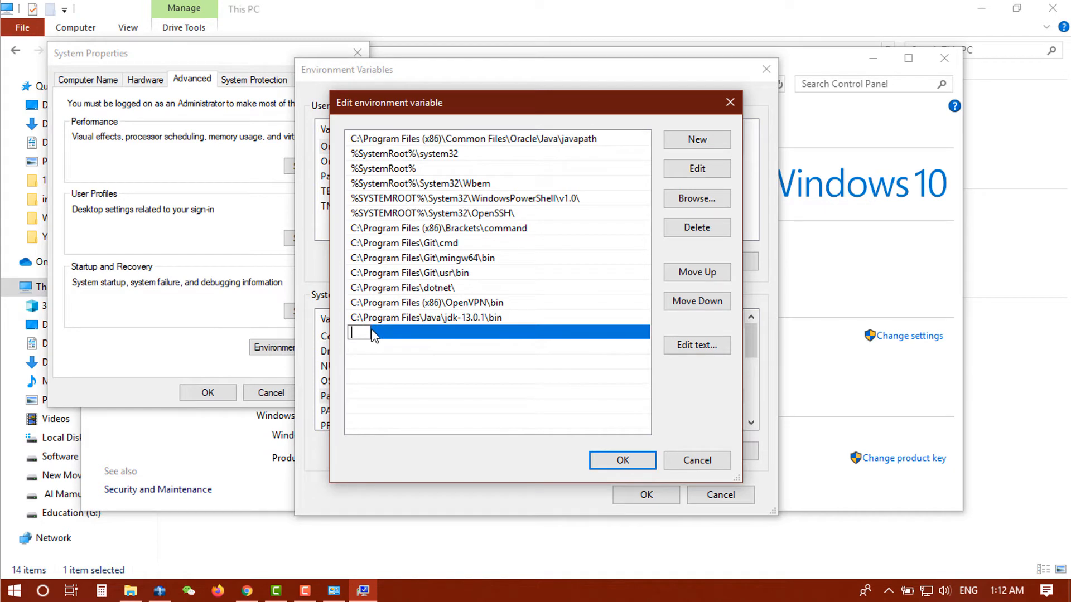
pyautogui.hotkey('ctrl', 'v')
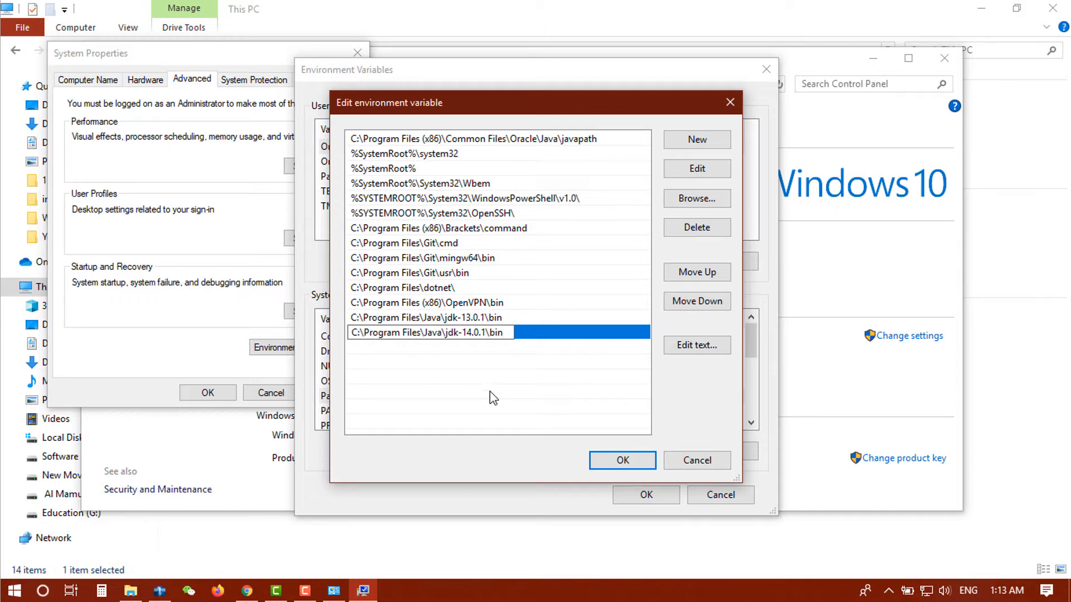
pyautogui.click(607, 463)
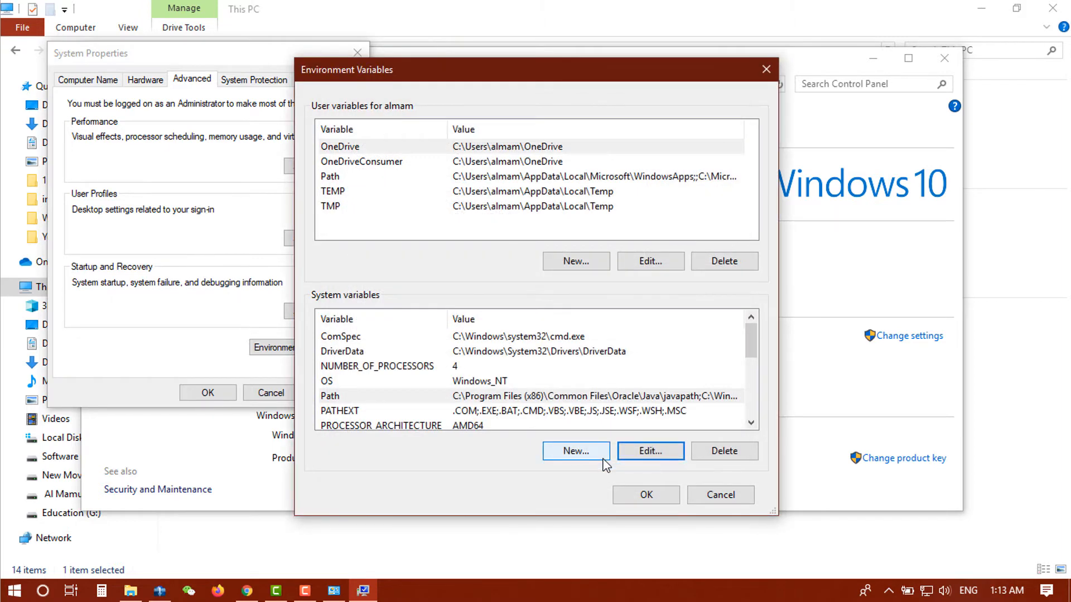
pyautogui.click(645, 496)
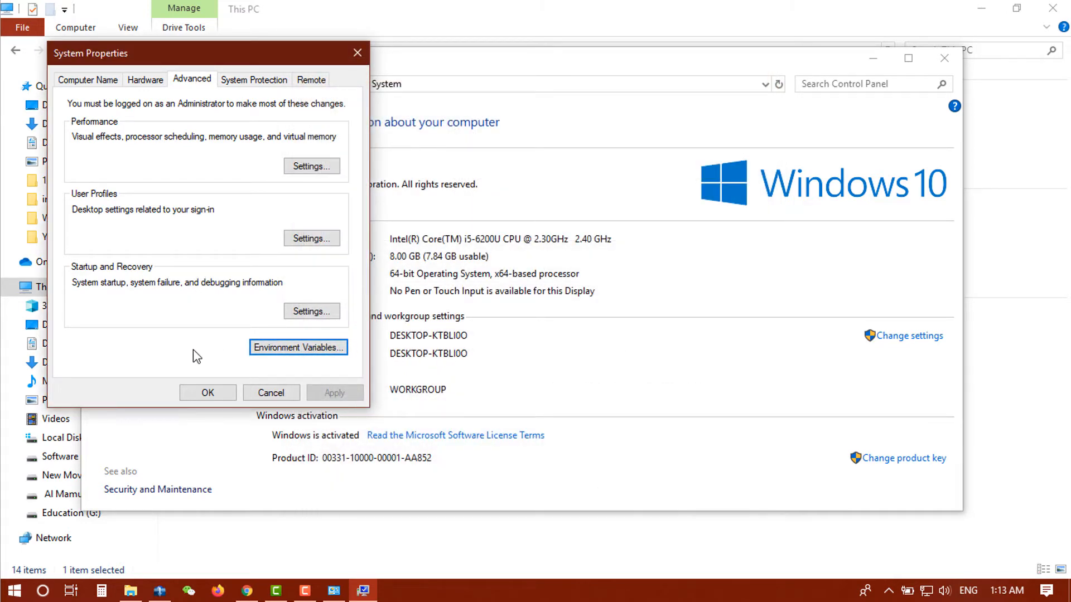
pyautogui.click(209, 393)
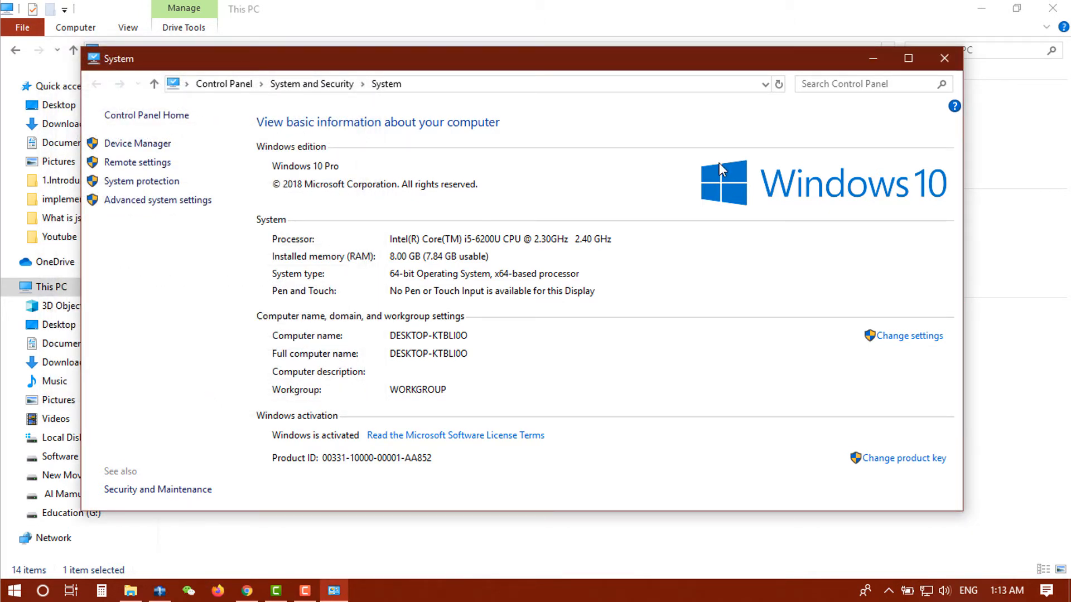
# Minimize the open windows, open a Command Prompt with cmd and check the compiler version with javac -version
pyautogui.click(871, 51)
pyautogui.click(982, 5)
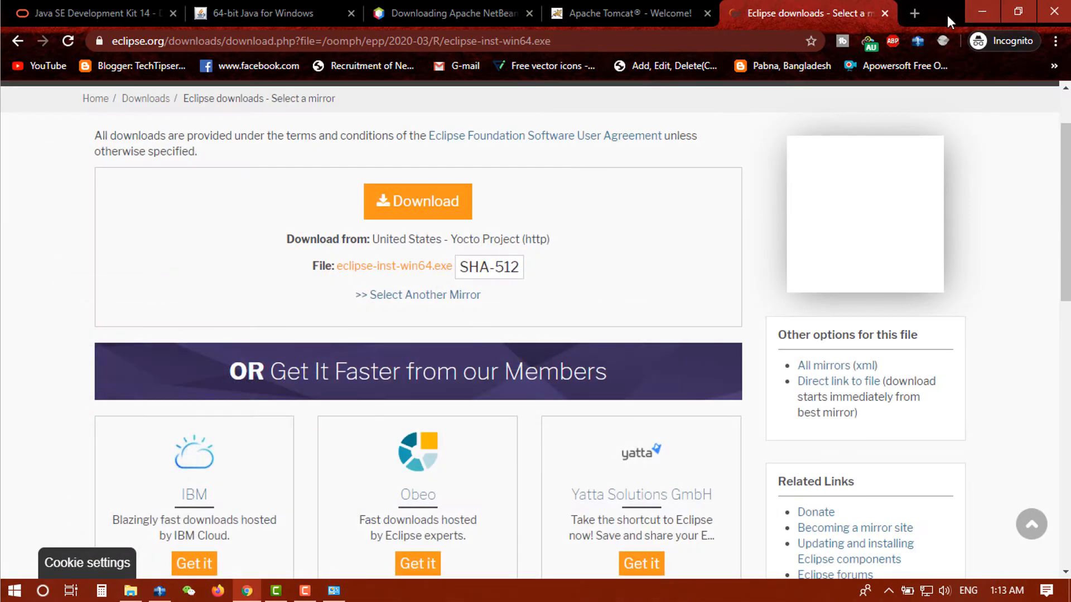
pyautogui.click(972, 1)
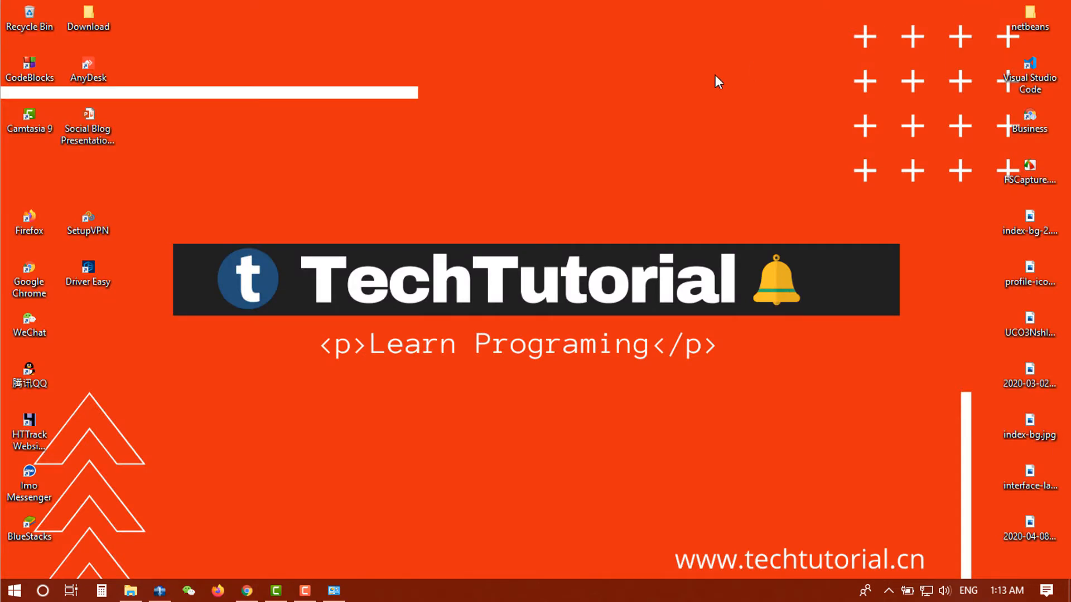
pyautogui.press('super+r')
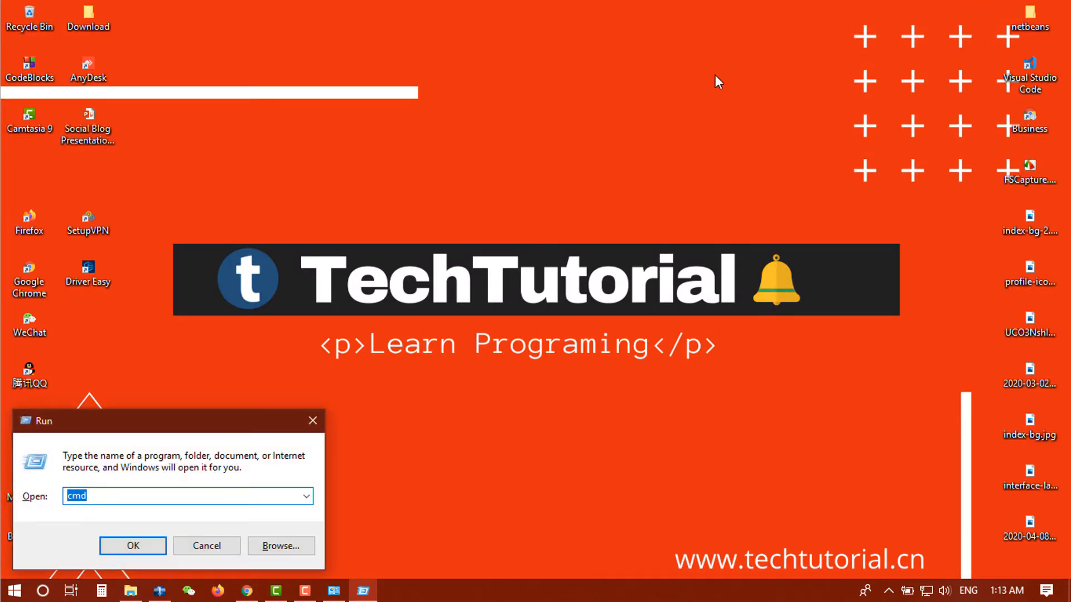
pyautogui.press('Return')
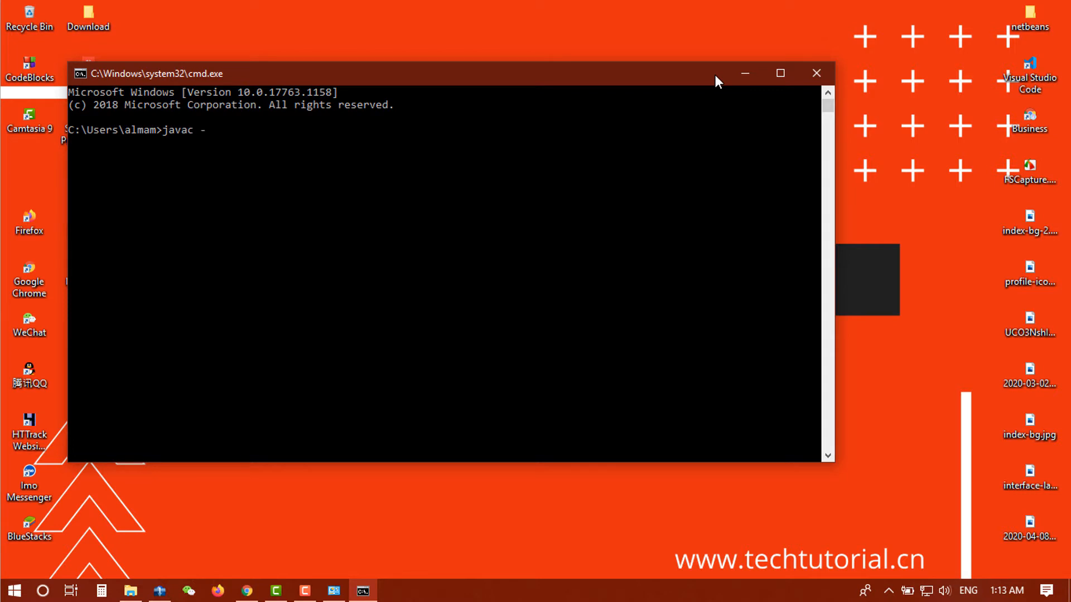
pyautogui.write('javac -version')
pyautogui.press('Return')
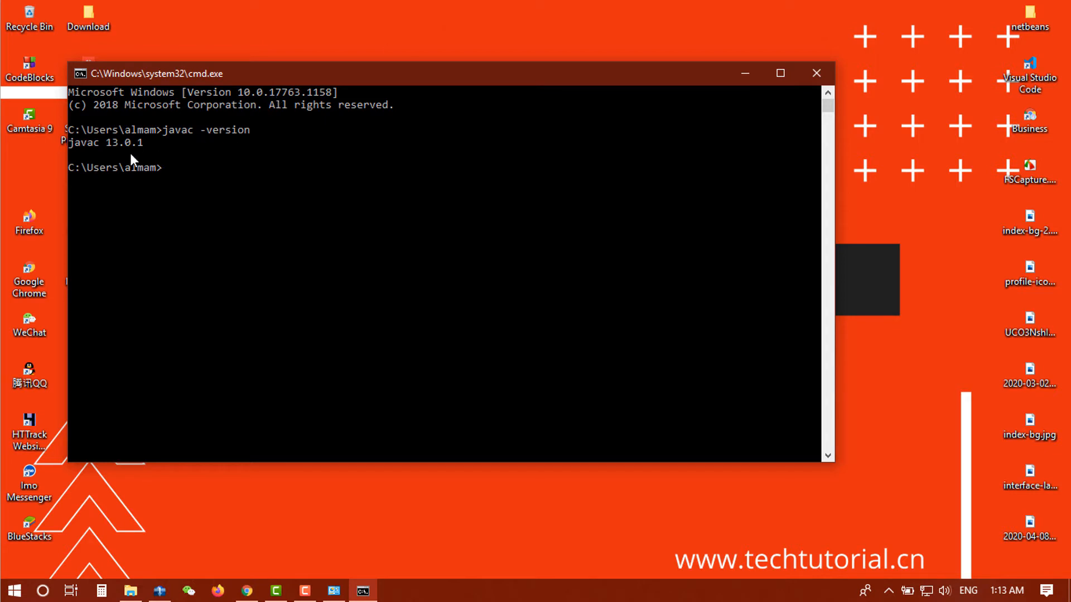
pyautogui.moveTo(71, 144); pyautogui.dragTo(91, 143)
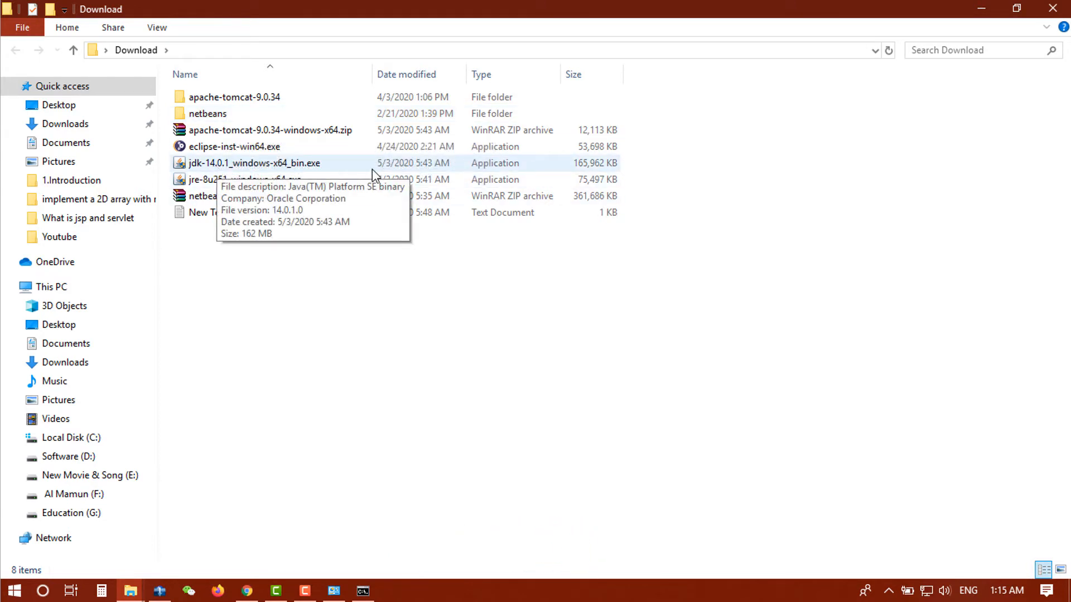
# Run jre-8u251-windows-x64.exe from the Download folder and start the Java installation in the default destination folder
pyautogui.click(254, 179)
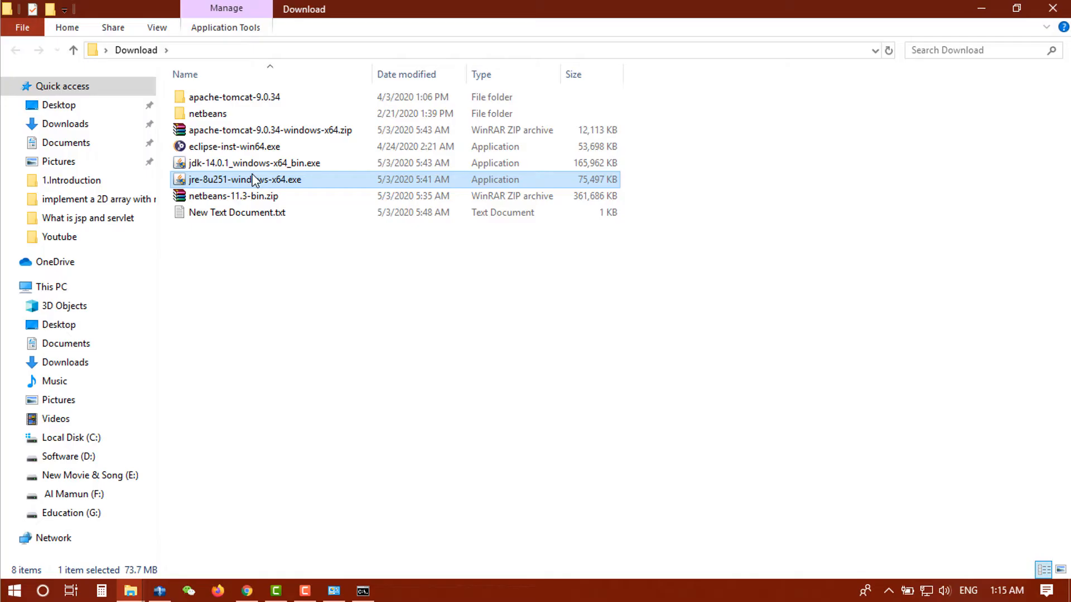
pyautogui.doubleClick(254, 179)
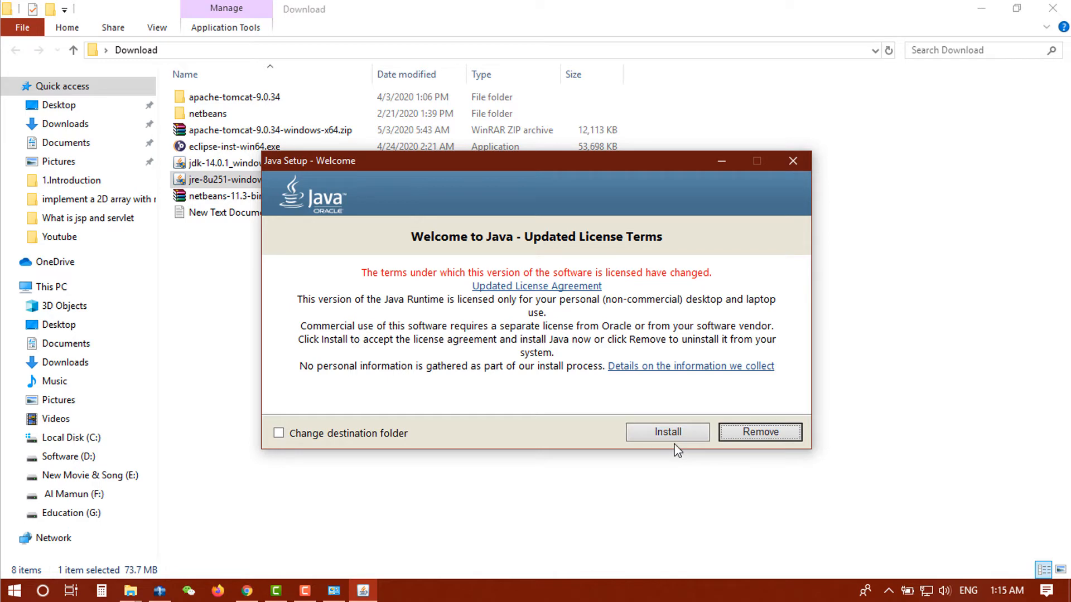
pyautogui.click(675, 435)
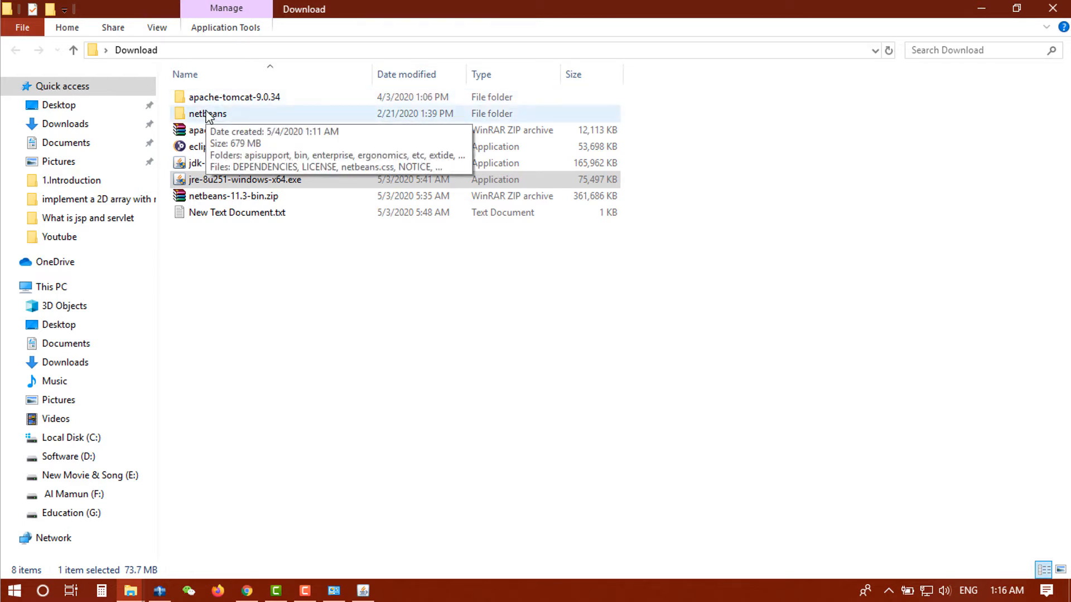
# Launch netbeans64.exe from the bin folder of the extracted netbeans folder, checking the Java installation's progress meanwhile
pyautogui.doubleClick(208, 116)
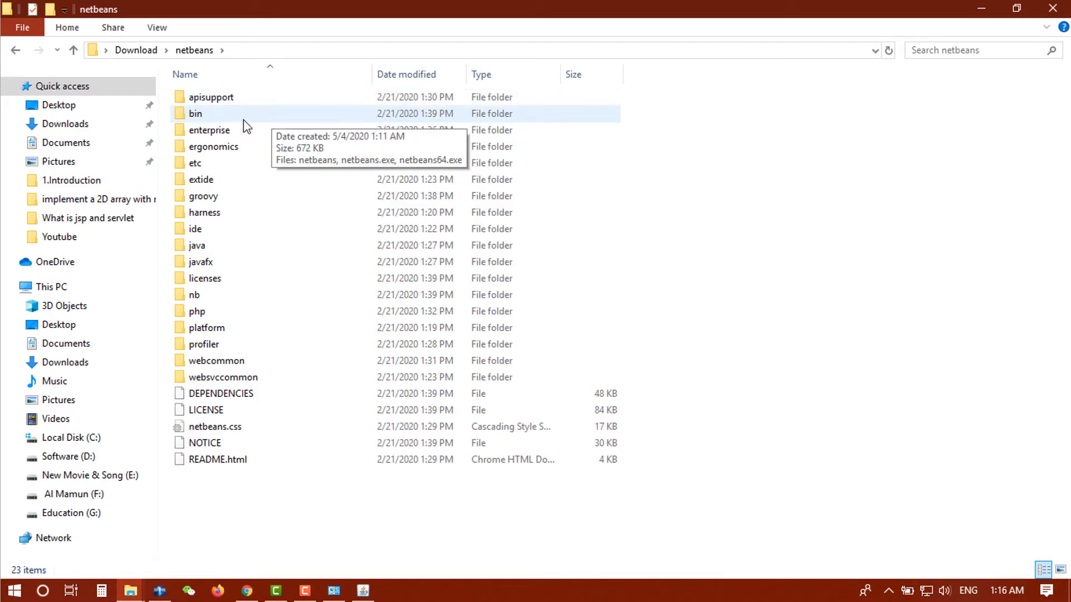
pyautogui.doubleClick(244, 120)
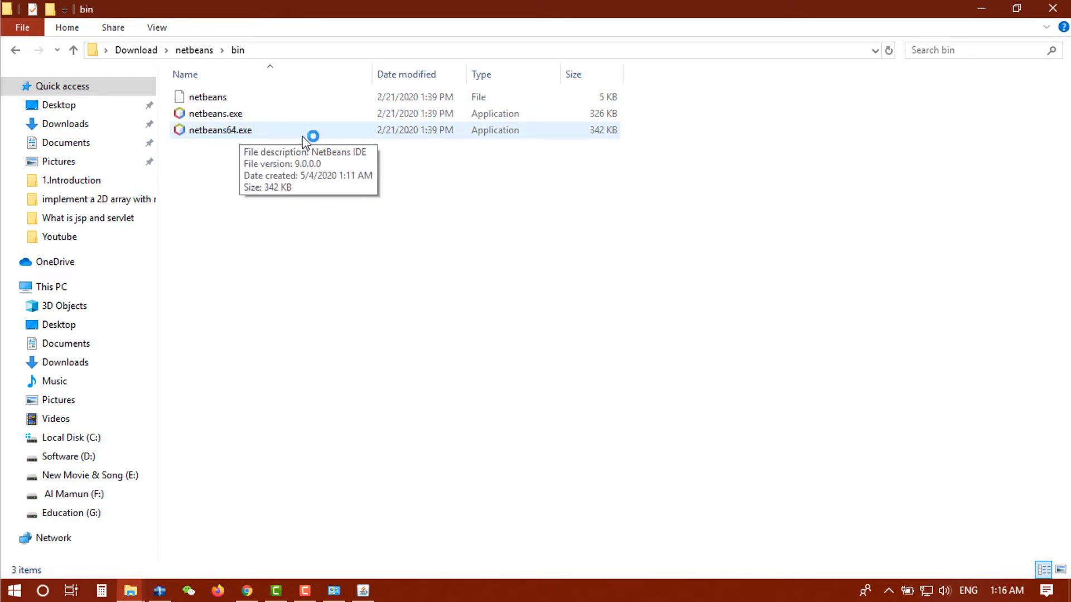
pyautogui.doubleClick(278, 134)
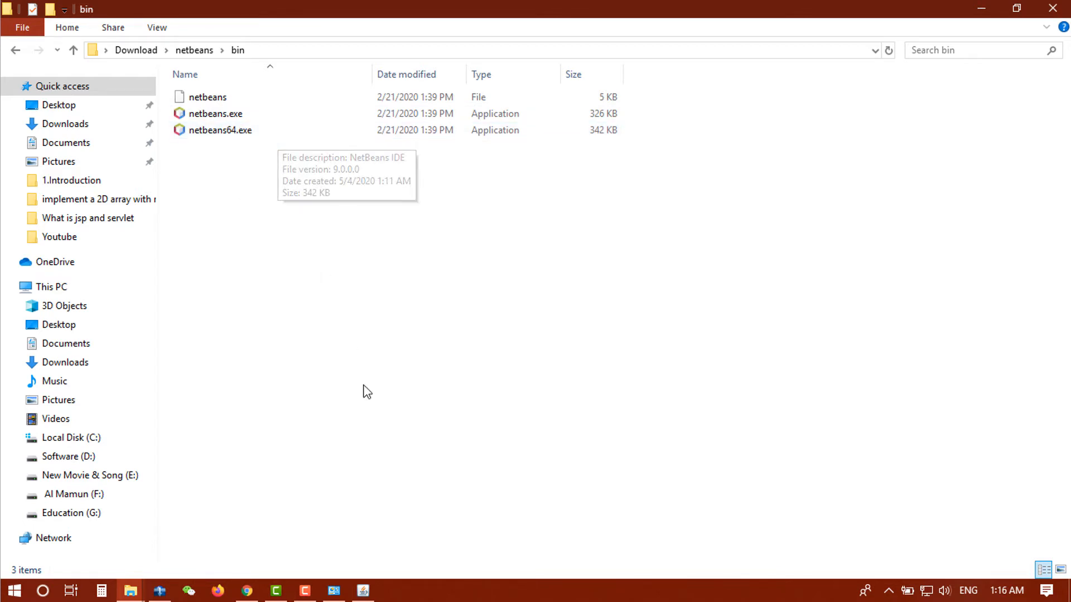
pyautogui.click(363, 591)
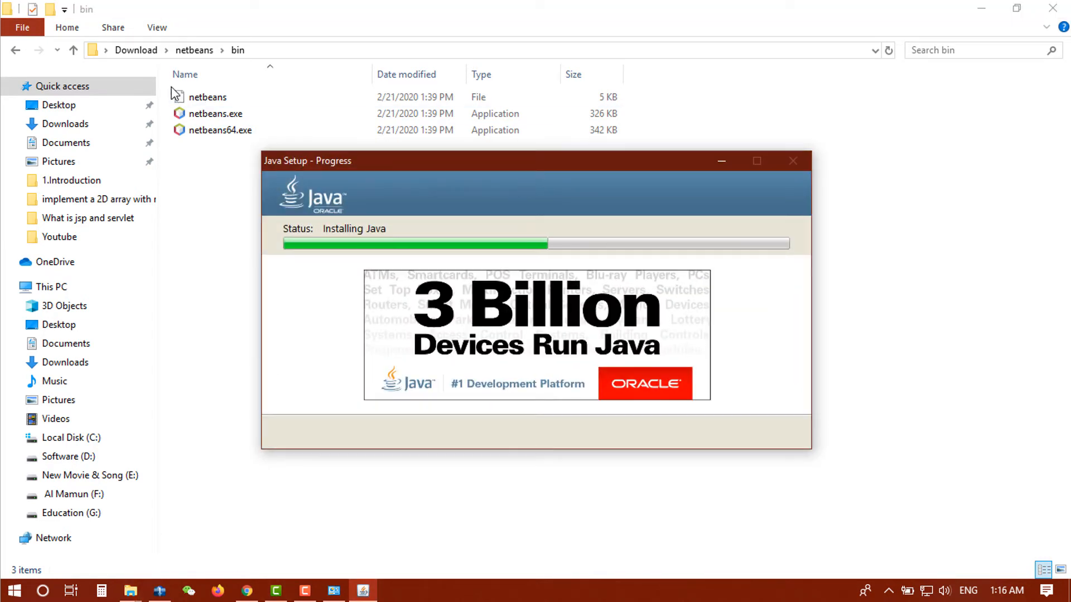
pyautogui.click(189, 134)
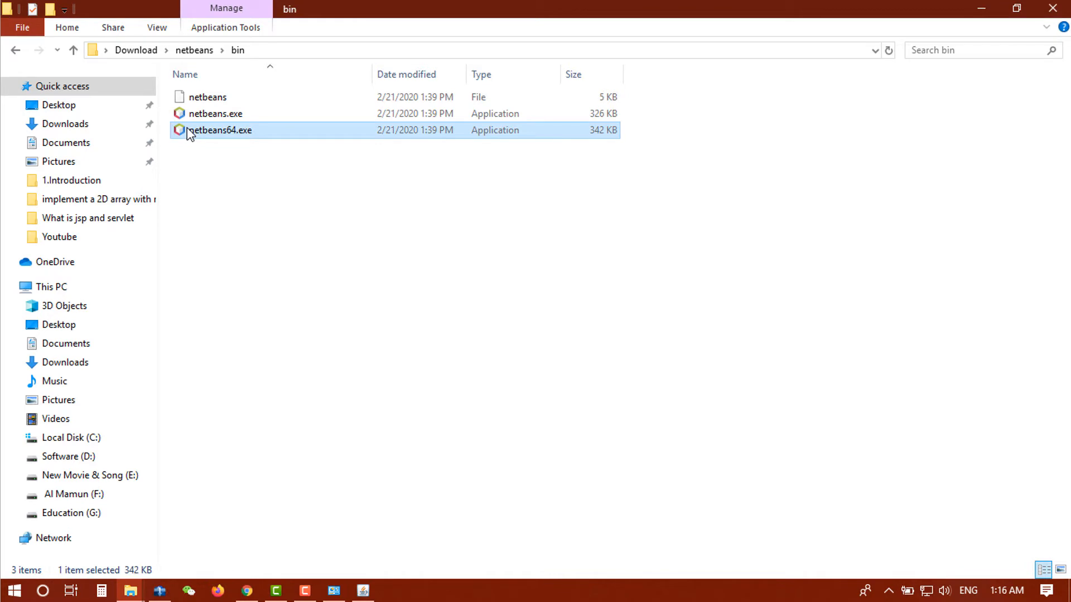
pyautogui.doubleClick(190, 134)
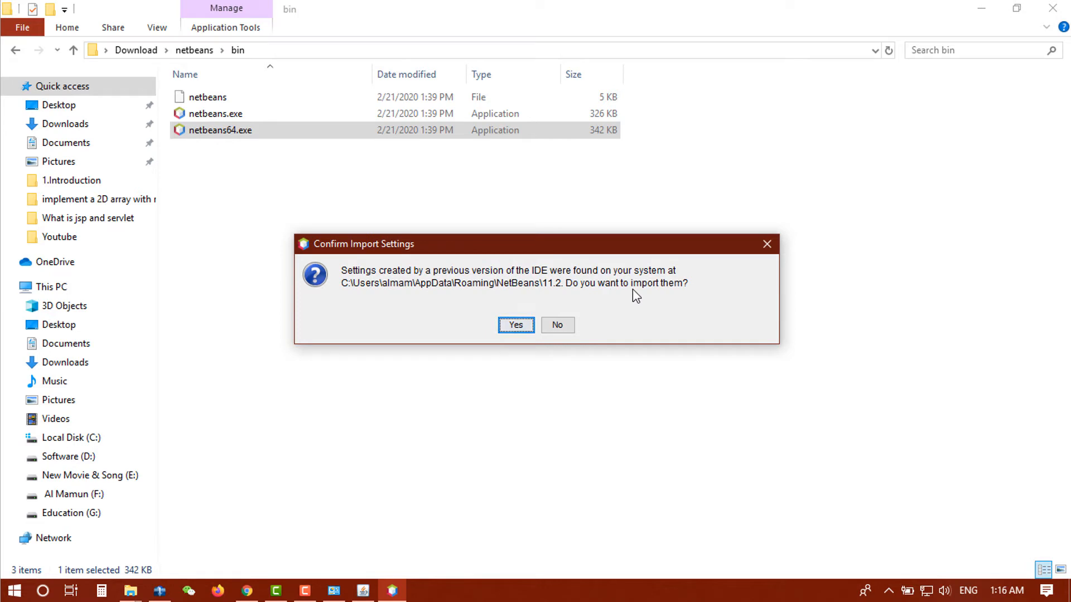
# Decline importing the previous NetBeans settings, minimize the bin folder window and close the completed Java Setup
pyautogui.click(558, 327)
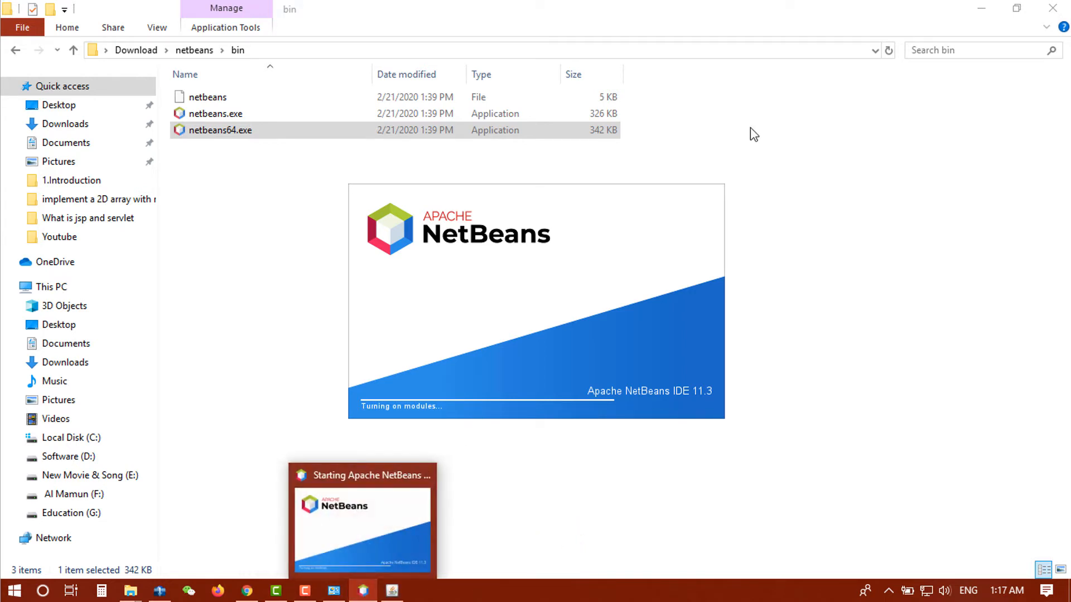
pyautogui.click(980, 8)
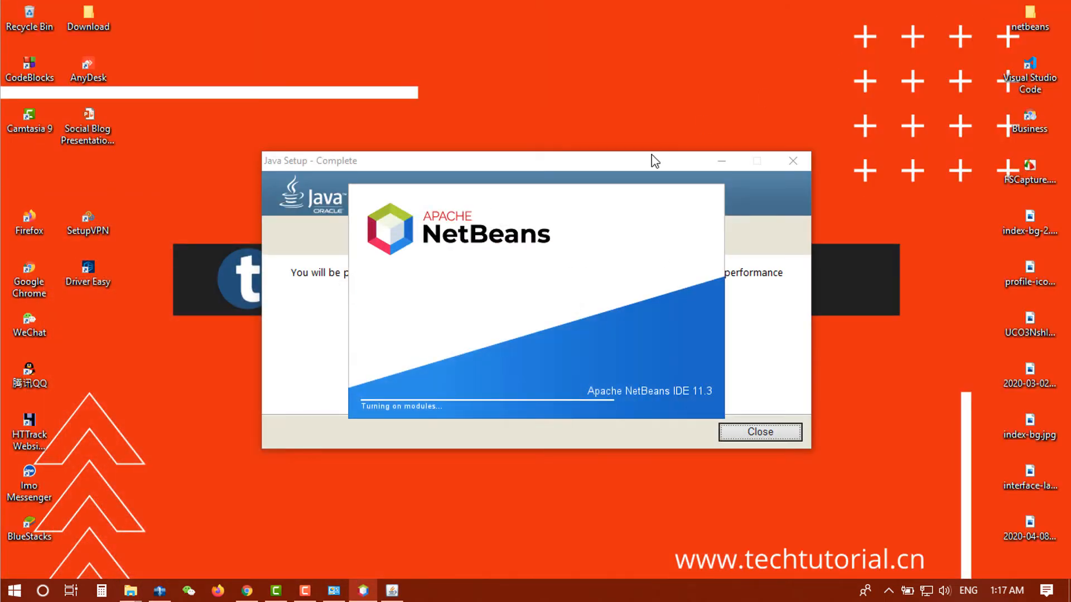
pyautogui.click(634, 164)
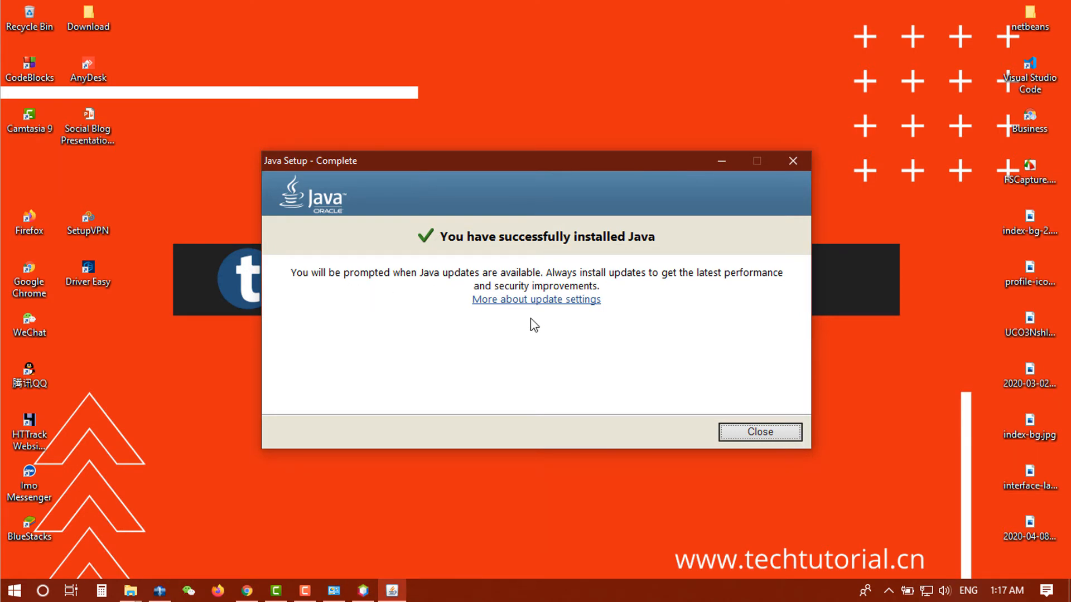
pyautogui.click(753, 434)
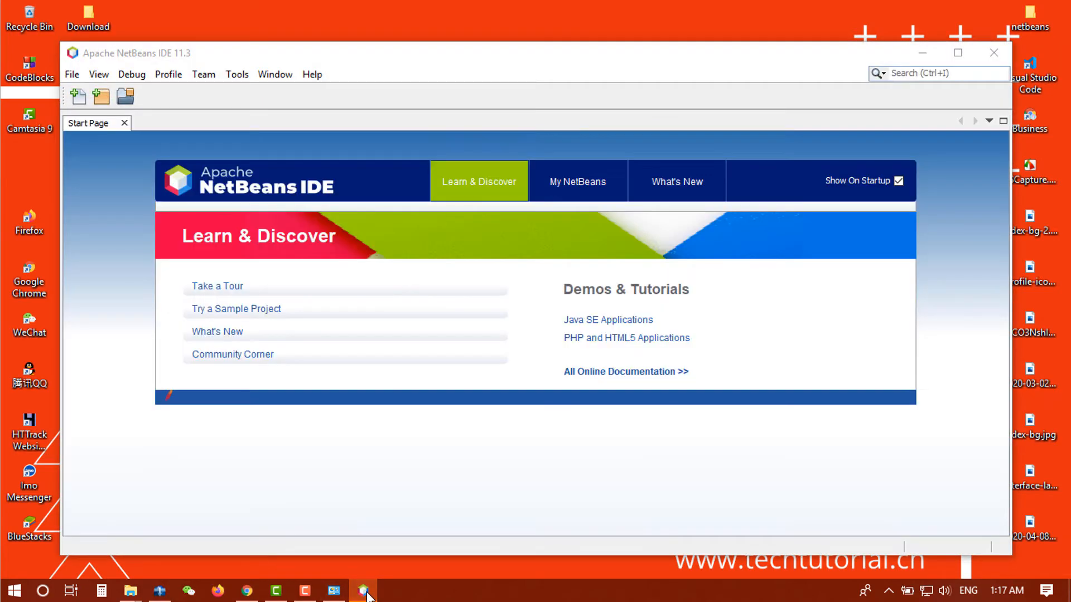
# Close the NetBeans Start Page, narrow the Projects pane slightly, look at the Files and Projects views and minimize NetBeans
pyautogui.click(124, 123)
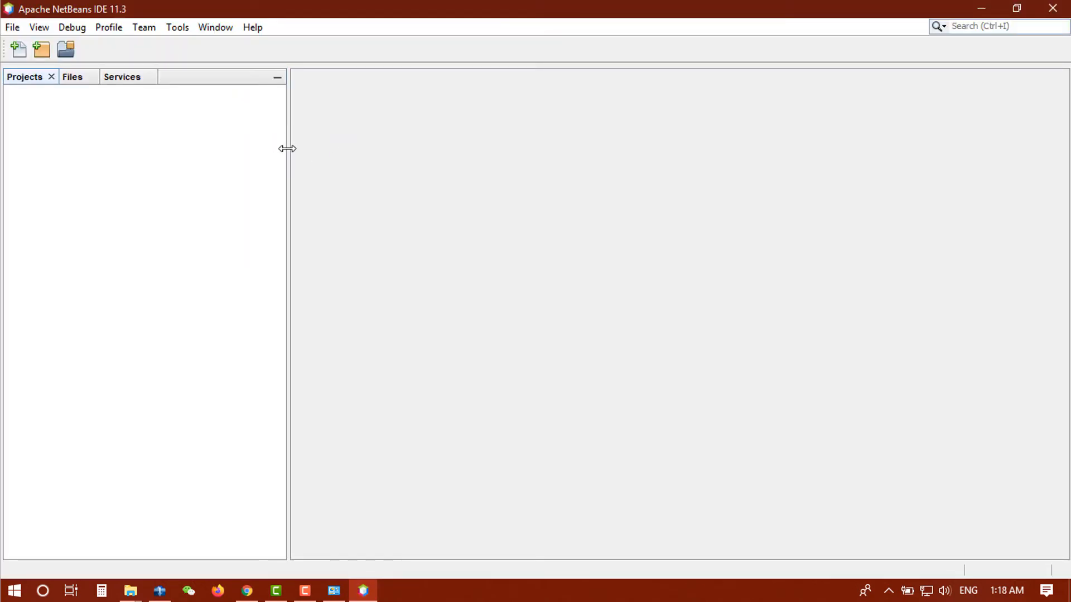
pyautogui.moveTo(288, 158); pyautogui.dragTo(259, 156)
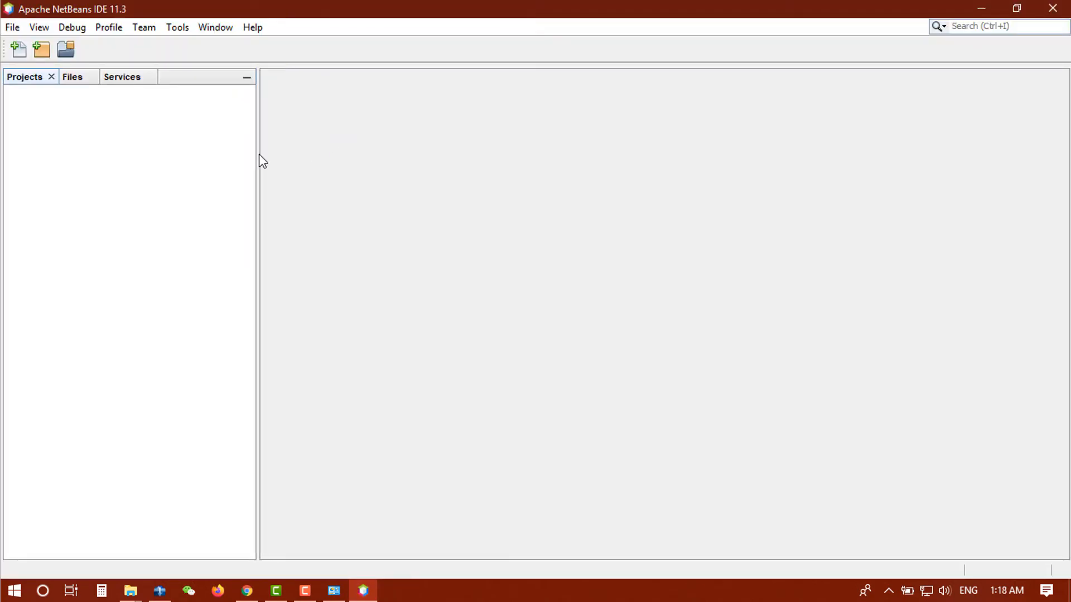
pyautogui.click(66, 80)
pyautogui.click(29, 79)
pyautogui.click(982, 8)
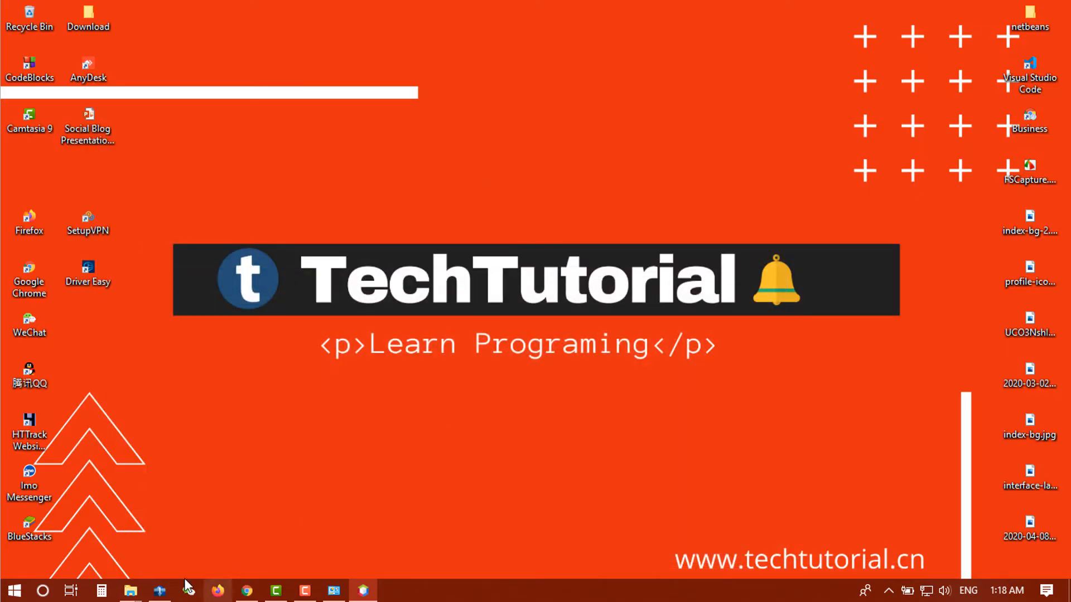
# Return to the Download folder in File Explorer and rename the apache-tomcat-9.0.34 folder as tomcat-9.0
pyautogui.moveTo(131, 590)
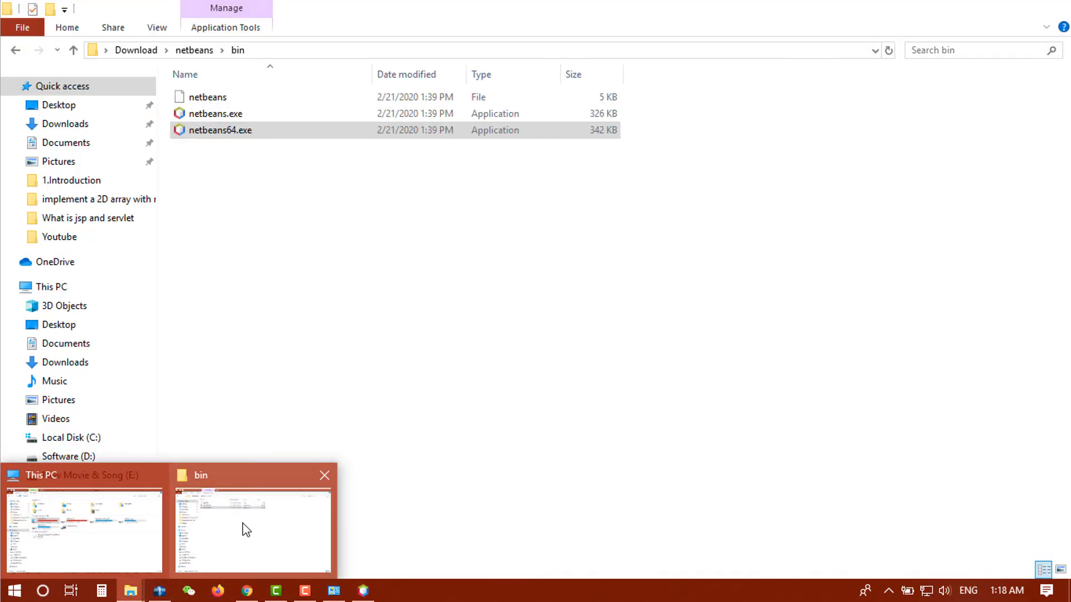
pyautogui.click(241, 525)
pyautogui.click(151, 49)
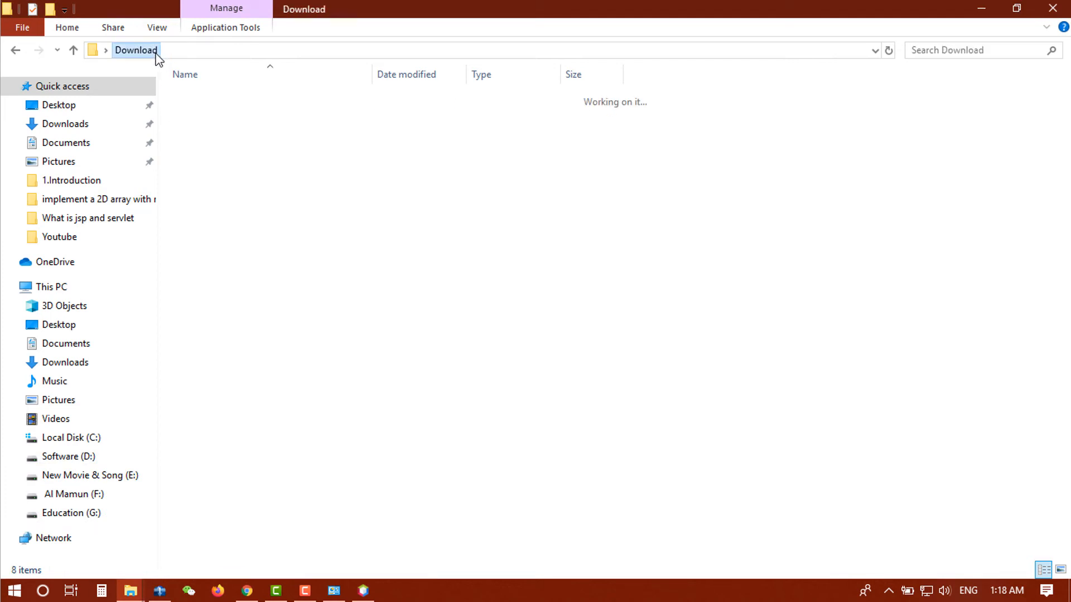
pyautogui.click(265, 98)
pyautogui.press('F2')
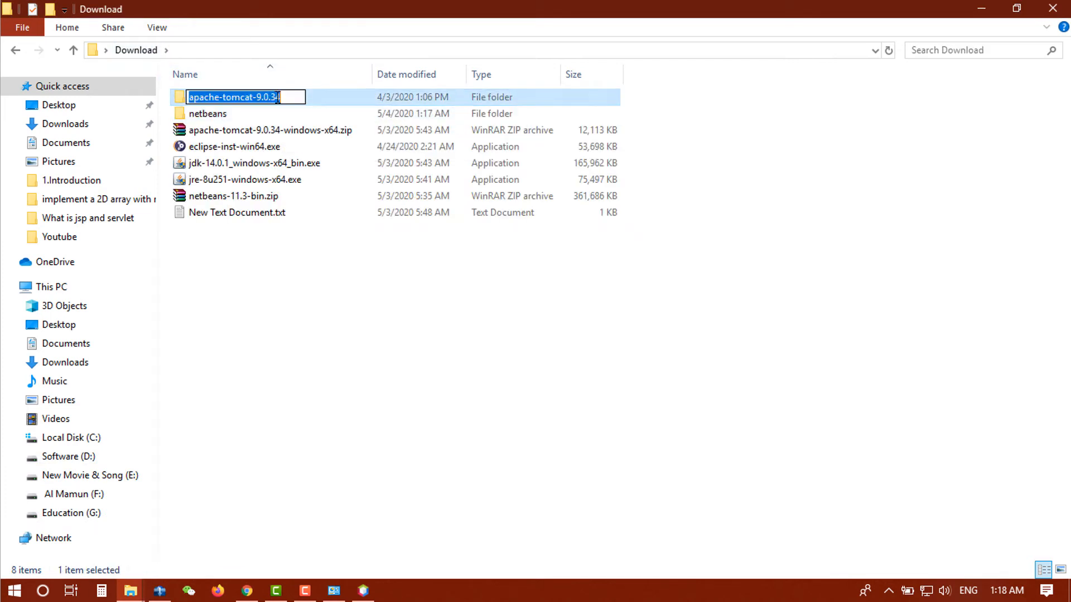
pyautogui.moveTo(222, 97); pyautogui.dragTo(134, 98)
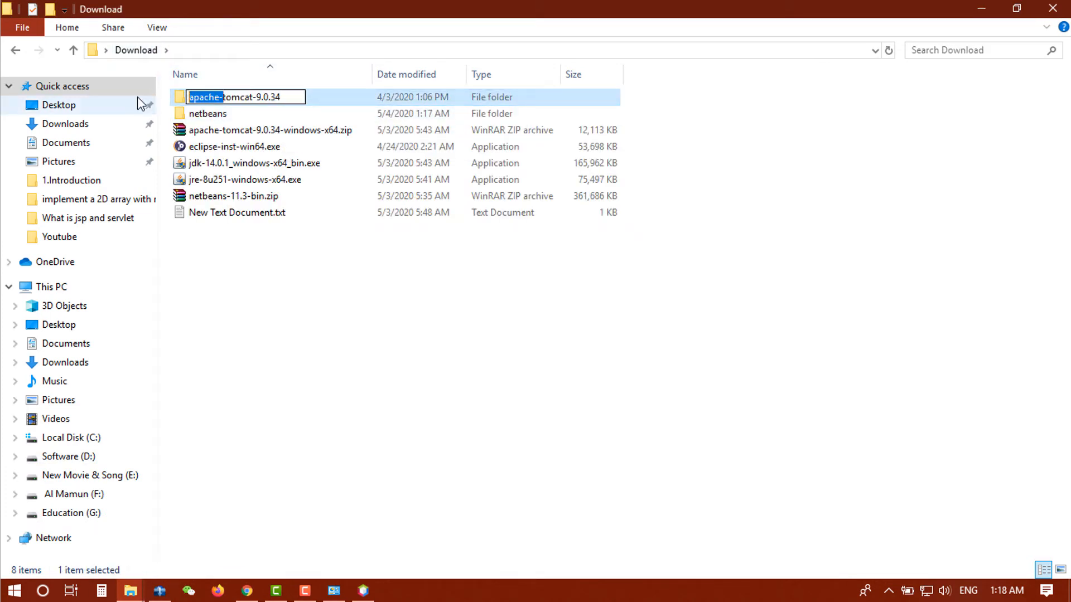
pyautogui.press('BackSpace')
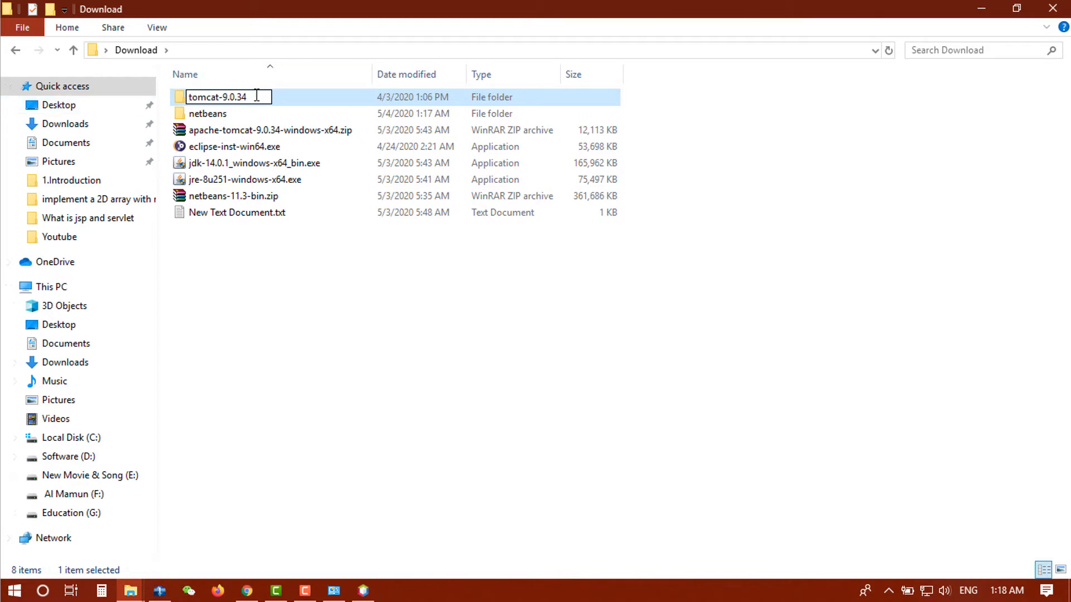
pyautogui.moveTo(236, 96); pyautogui.dragTo(261, 97)
pyautogui.press('BackSpace')
pyautogui.press('Return')
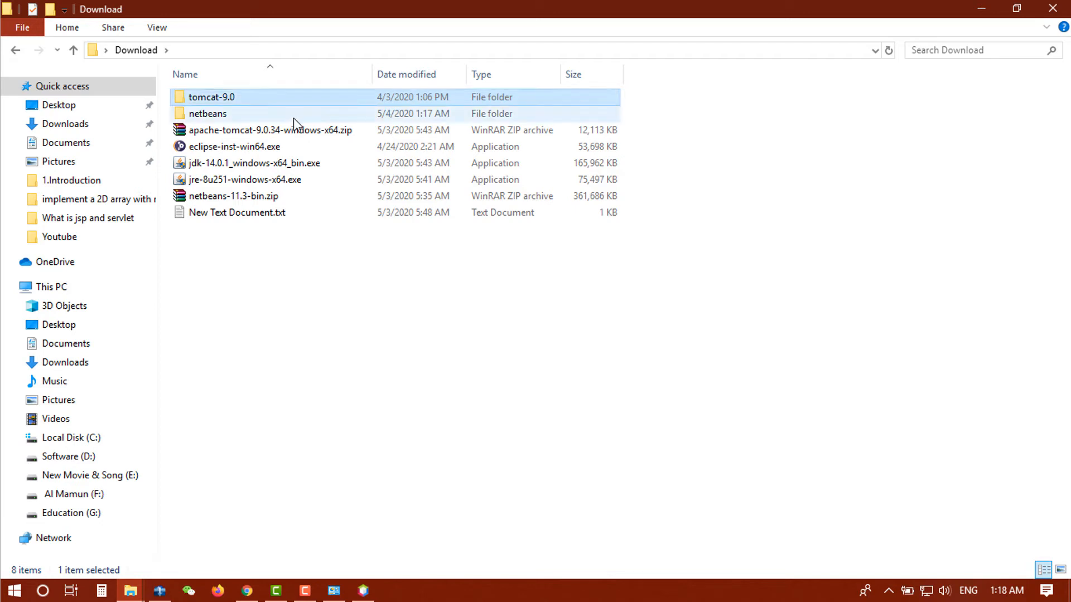
# Open tomcat-users.xml from the conf folder of tomcat-9.0 and show its sample role and user entries
pyautogui.doubleClick(273, 98)
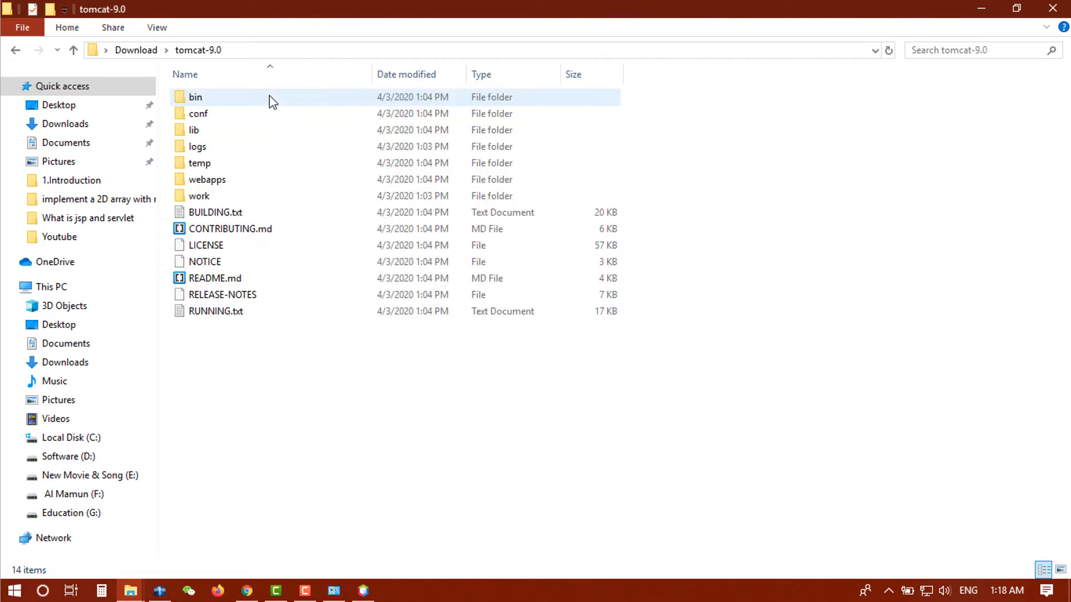
pyautogui.doubleClick(228, 122)
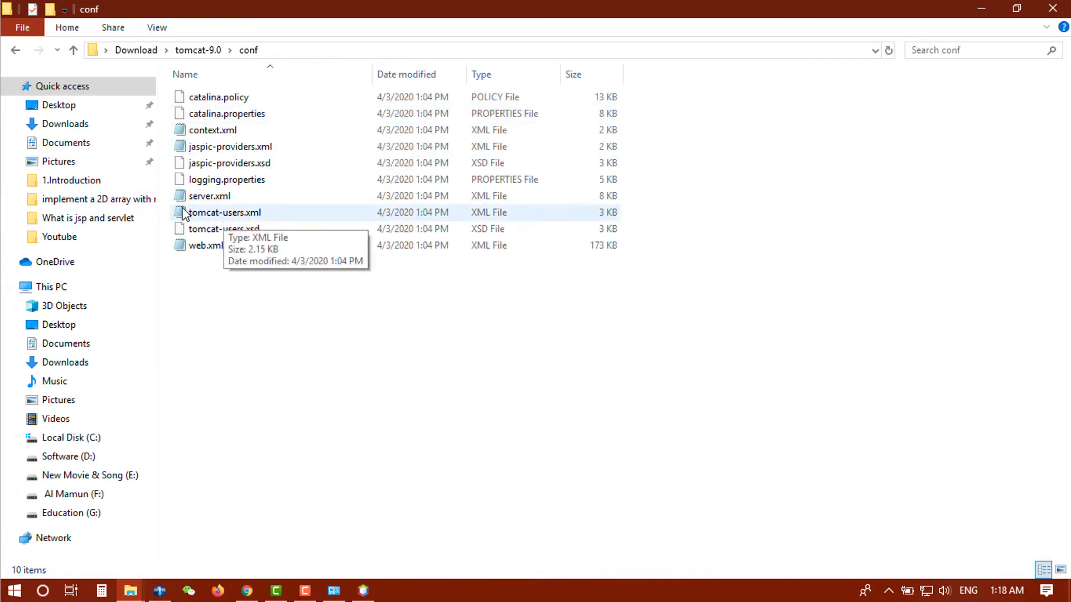
pyautogui.doubleClick(276, 213)
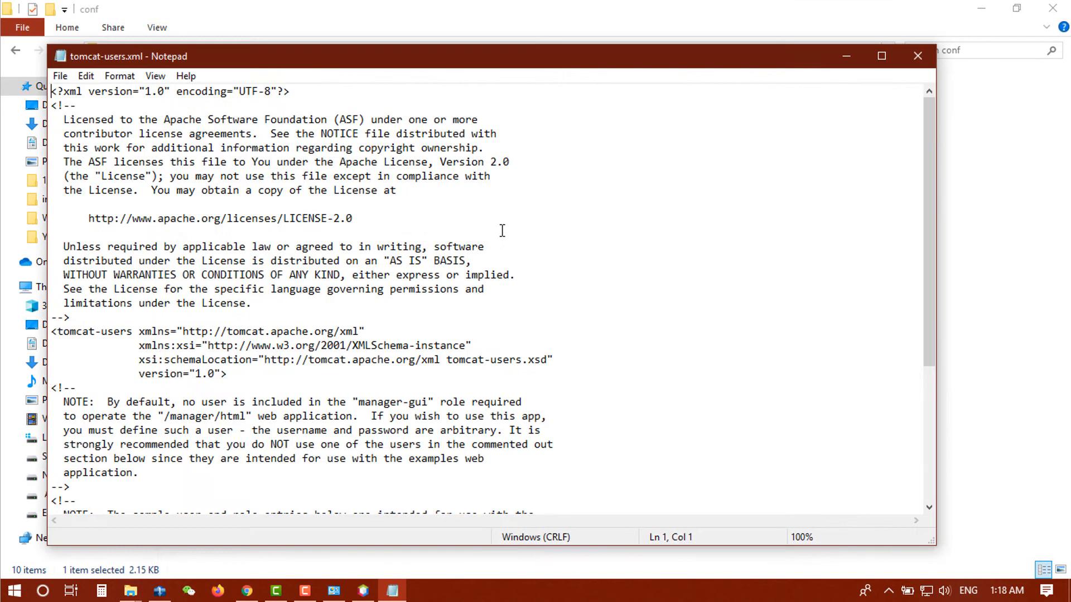
pyautogui.scroll(-2, 501, 232)
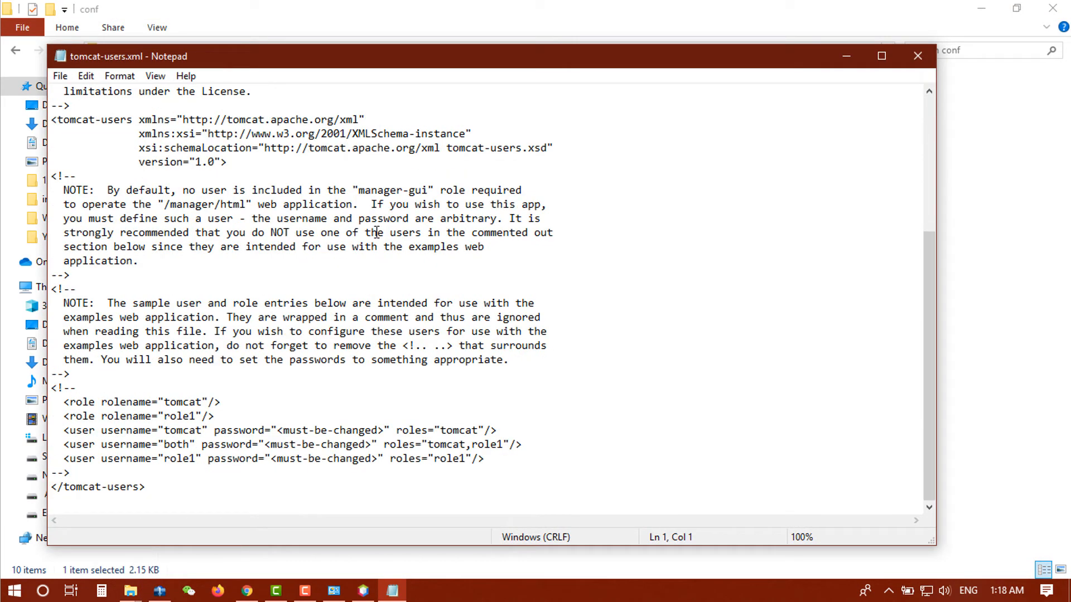
pyautogui.moveTo(447, 66); pyautogui.dragTo(530, 37)
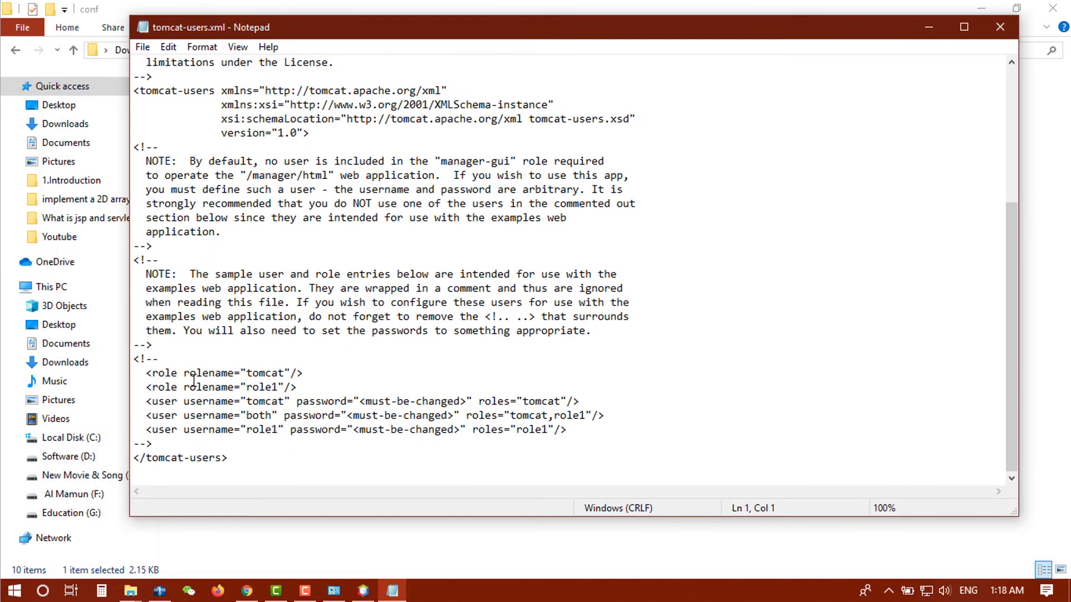
# Insert an empty line between the commented sample users block and the closing </tomcat-users> tag, and minimize the file
pyautogui.moveTo(176, 427); pyautogui.dragTo(189, 447)
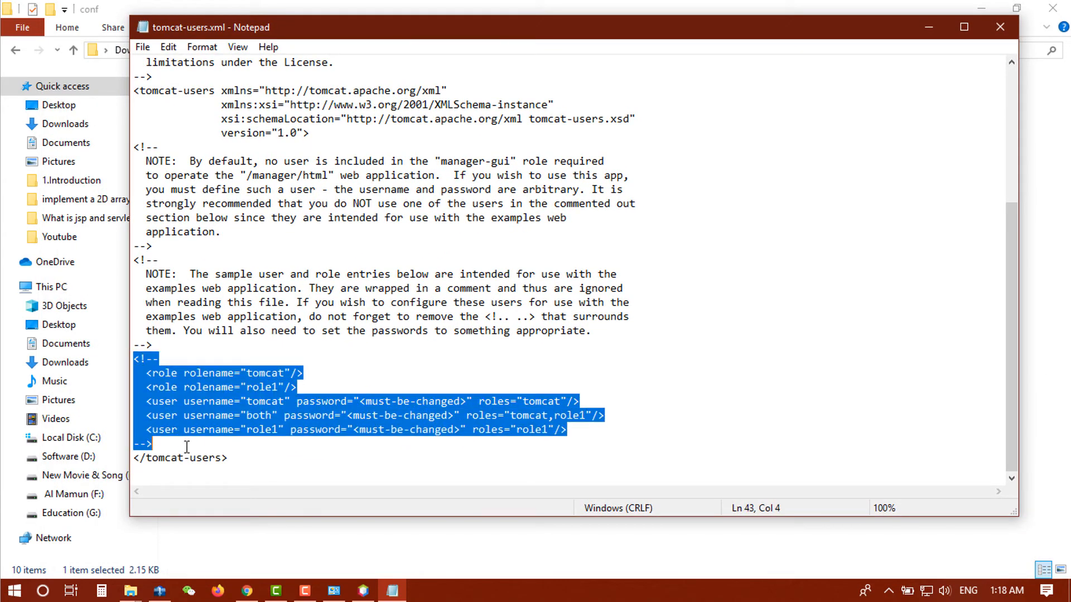
pyautogui.click(189, 446)
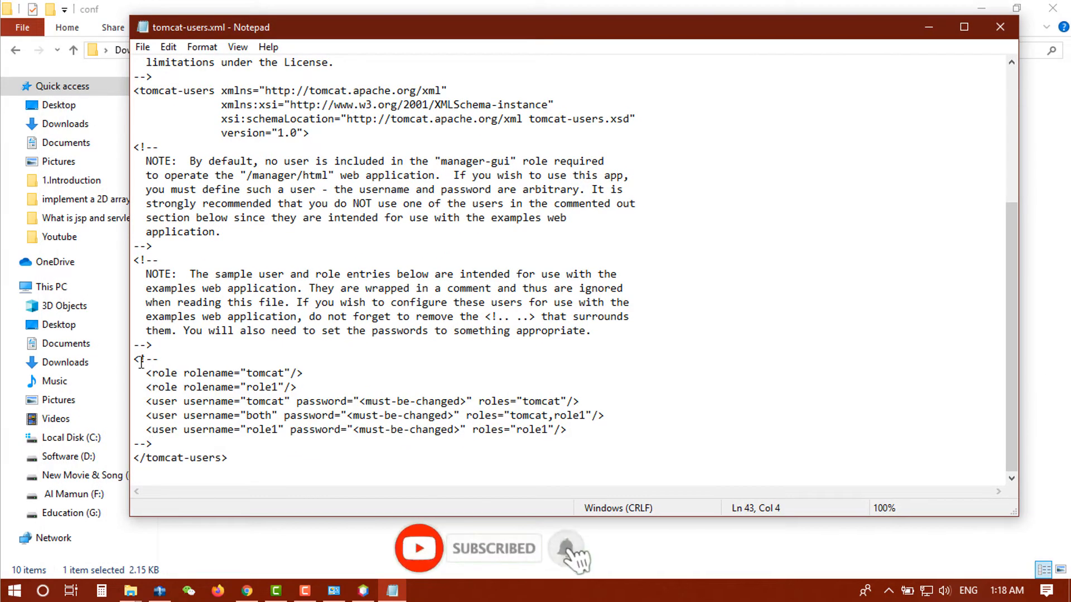
pyautogui.moveTo(134, 359); pyautogui.dragTo(177, 446)
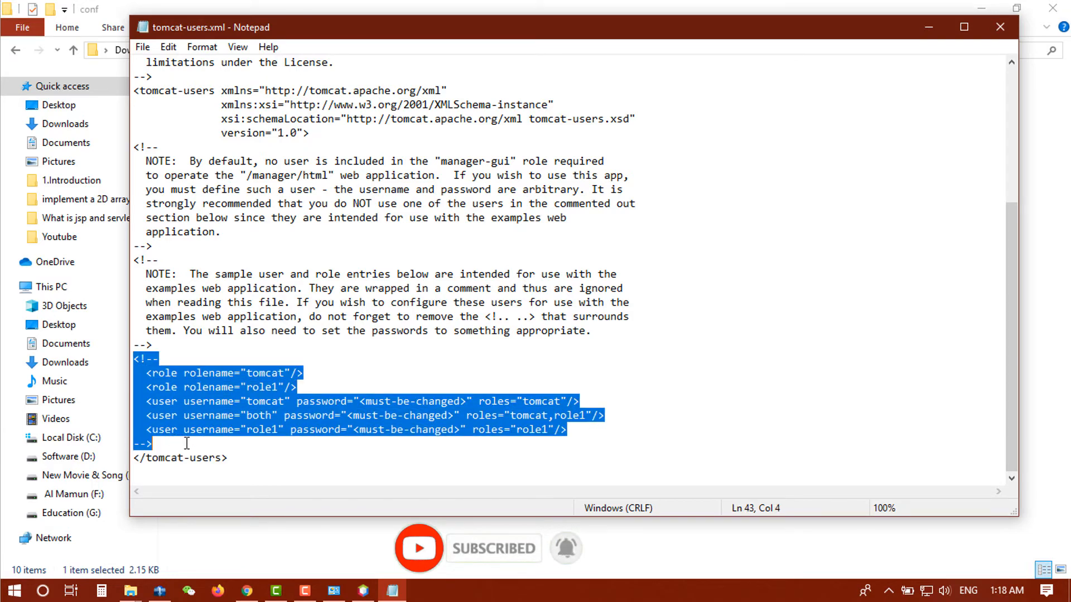
pyautogui.click(184, 444)
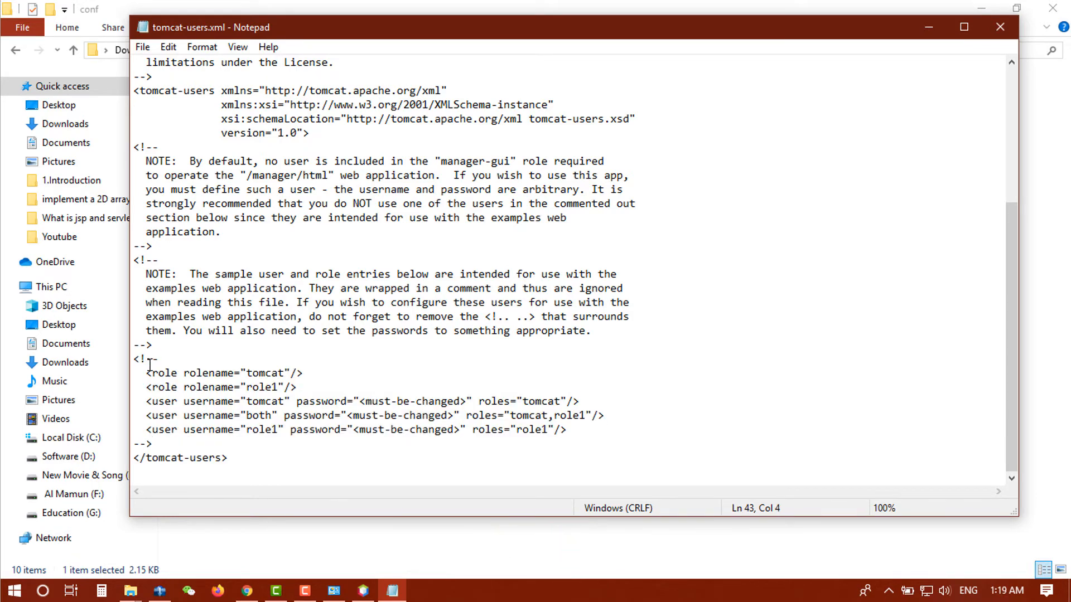
pyautogui.press('Return')
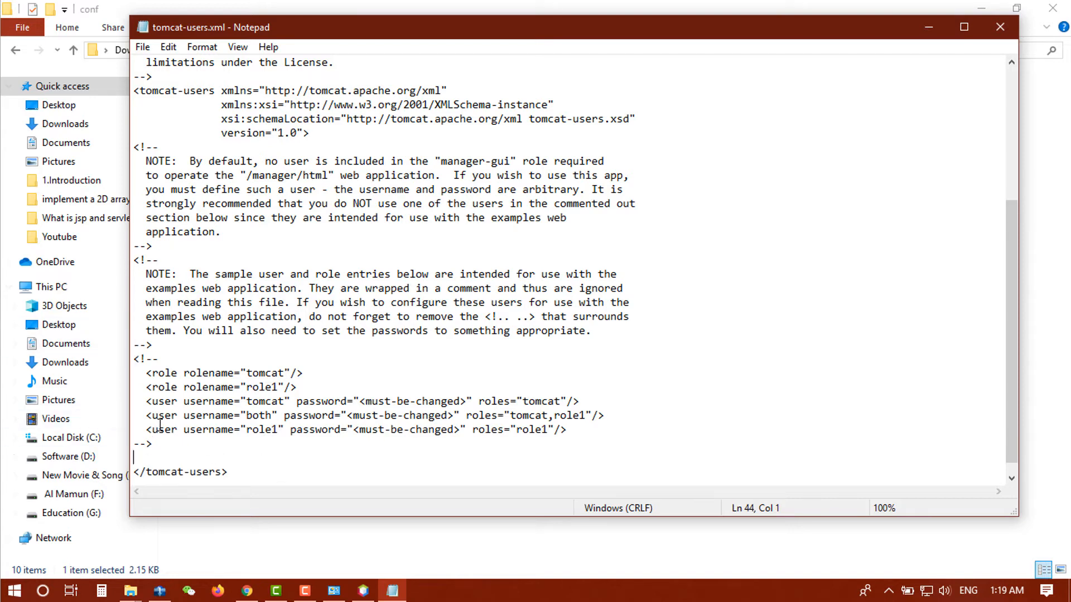
pyautogui.moveTo(146, 432); pyautogui.dragTo(617, 435)
pyautogui.click(617, 435)
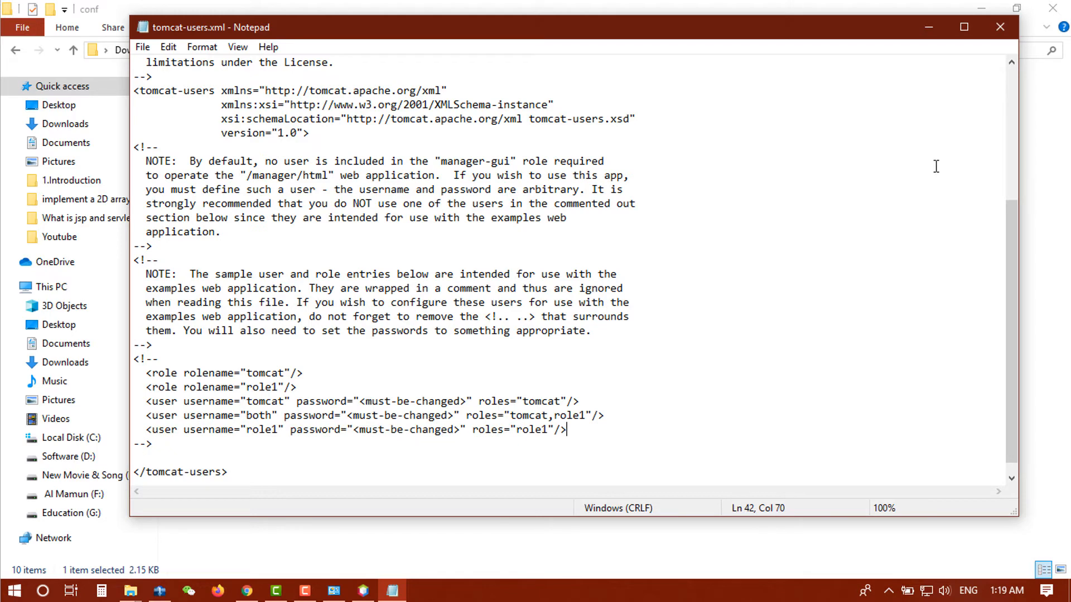
pyautogui.click(928, 28)
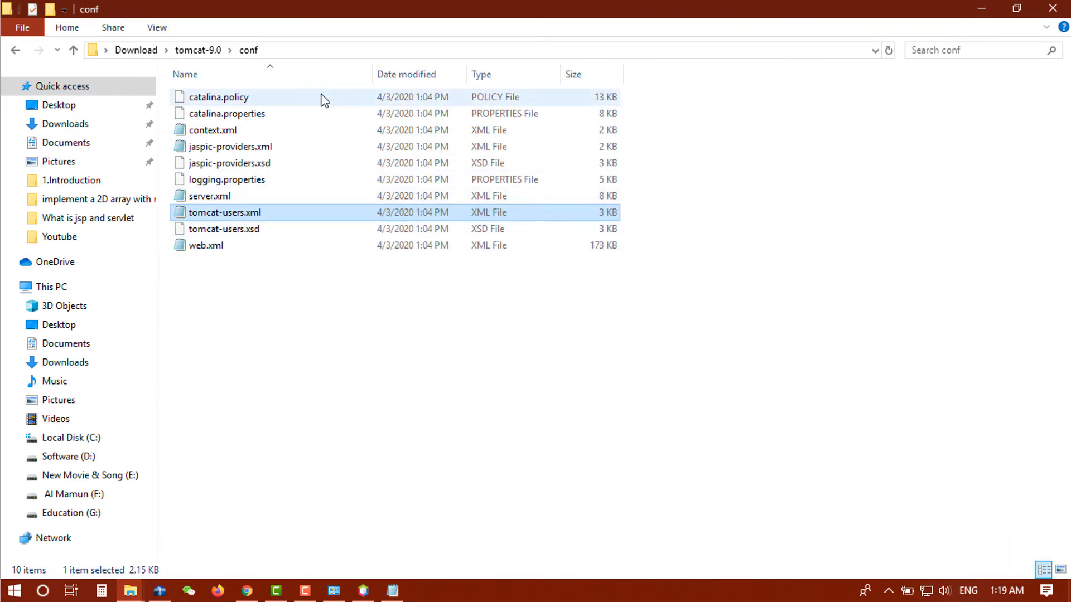
# Copy the user entry with username, password and roles admin,manager-gui,manager-script from New Text Document.txt into the empty line of tomcat-users.xml
pyautogui.click(136, 50)
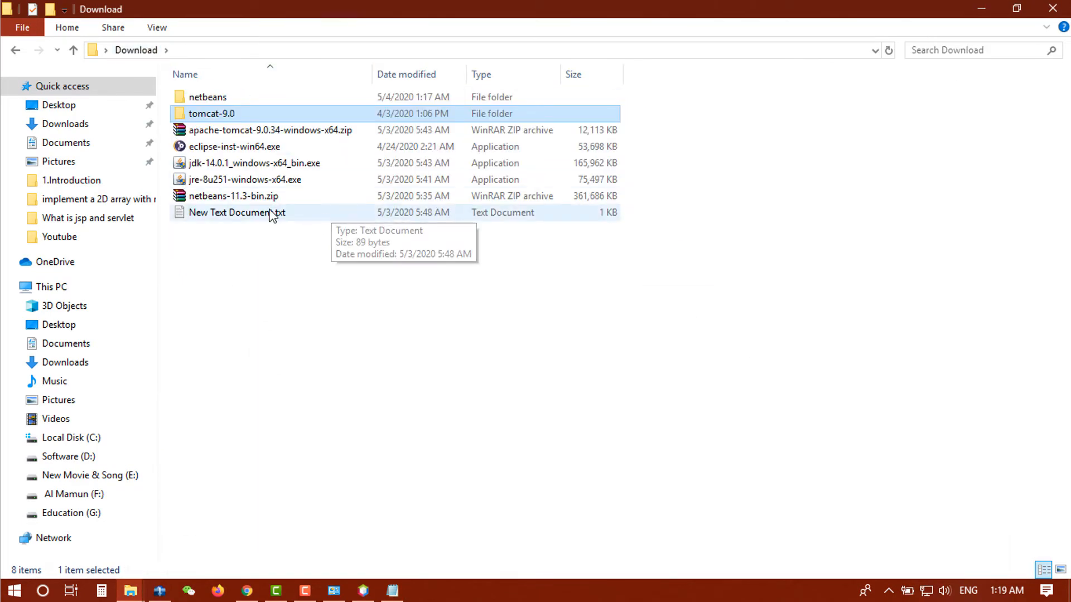
pyautogui.doubleClick(277, 213)
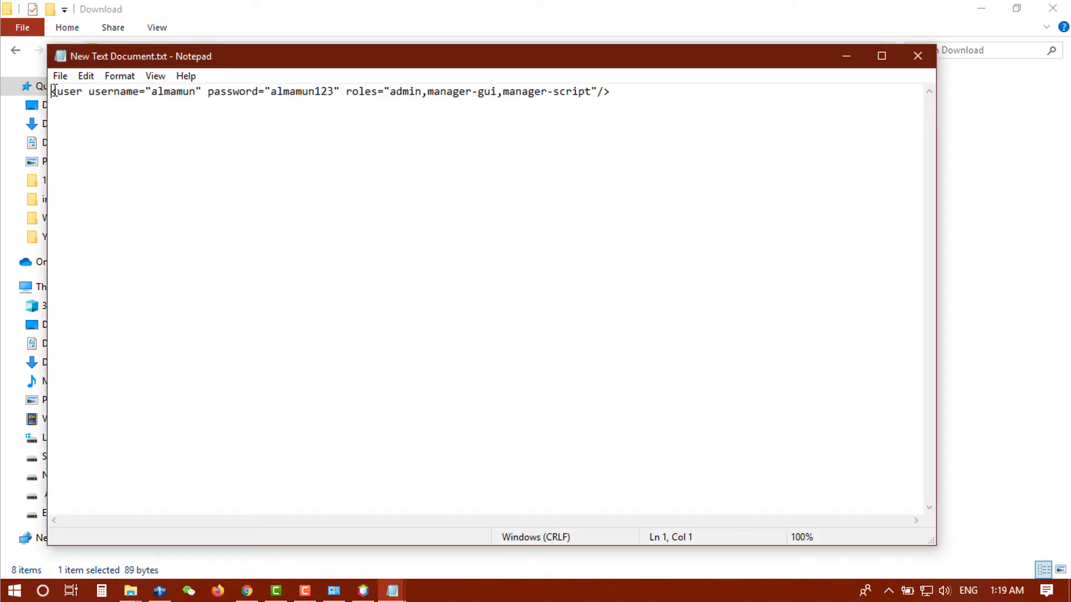
pyautogui.moveTo(54, 90); pyautogui.dragTo(644, 91)
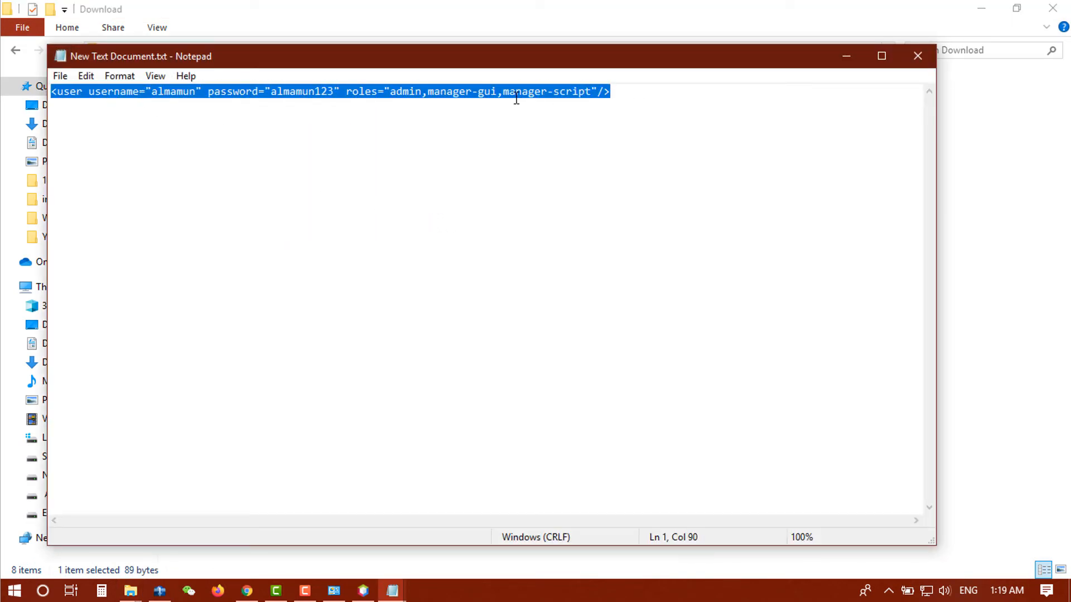
pyautogui.rightClick(516, 98)
pyautogui.click(554, 144)
pyautogui.moveTo(392, 591)
pyautogui.click(323, 545)
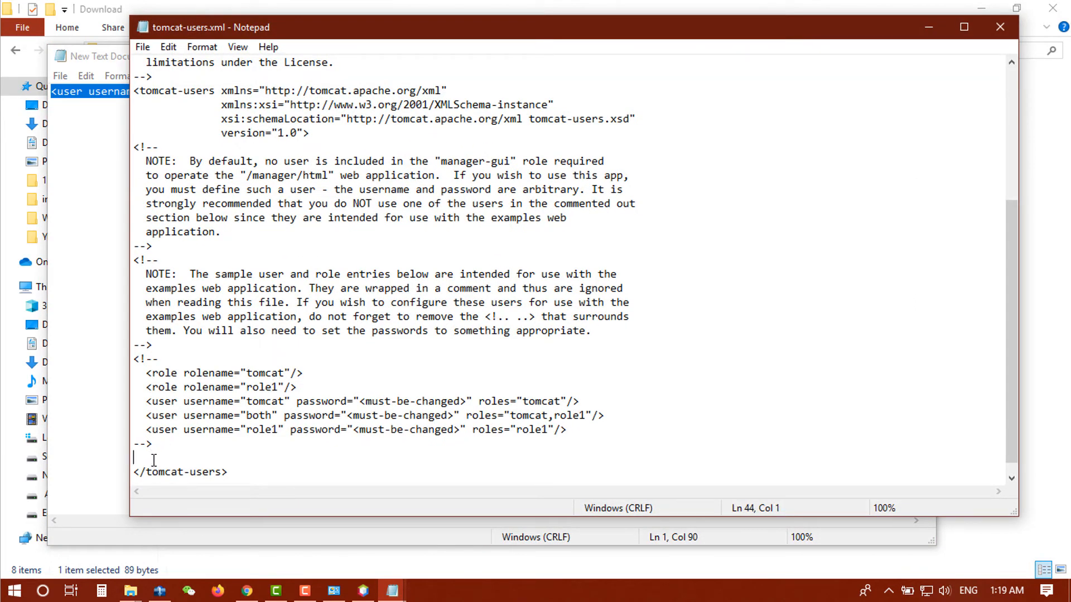
pyautogui.hotkey('ctrl', 'v')
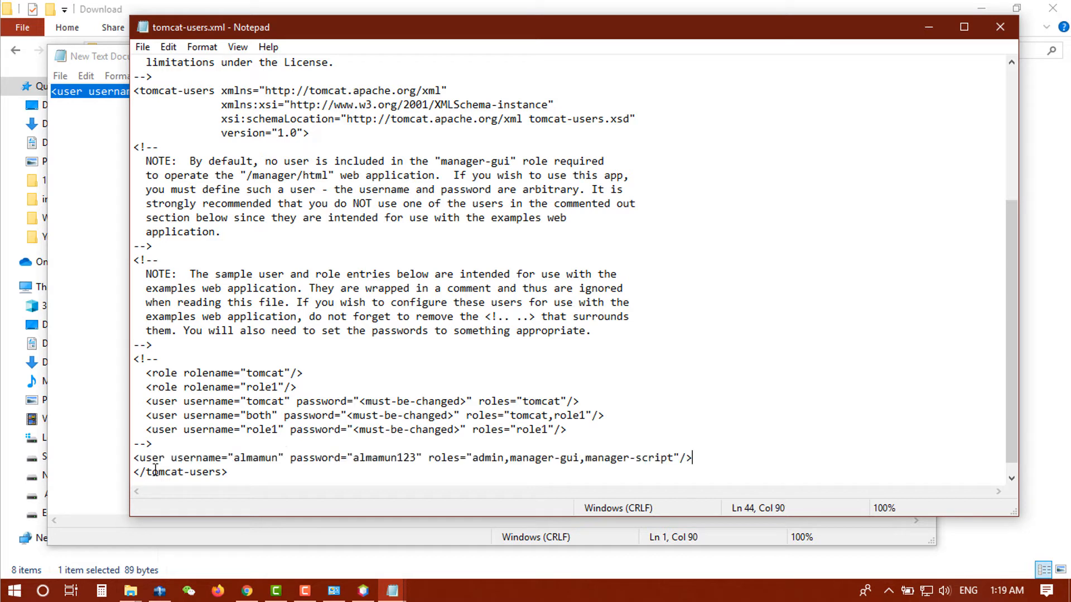
# Review the username, password and roles attributes of the added user entry and save tomcat-users.xml
pyautogui.doubleClick(154, 458)
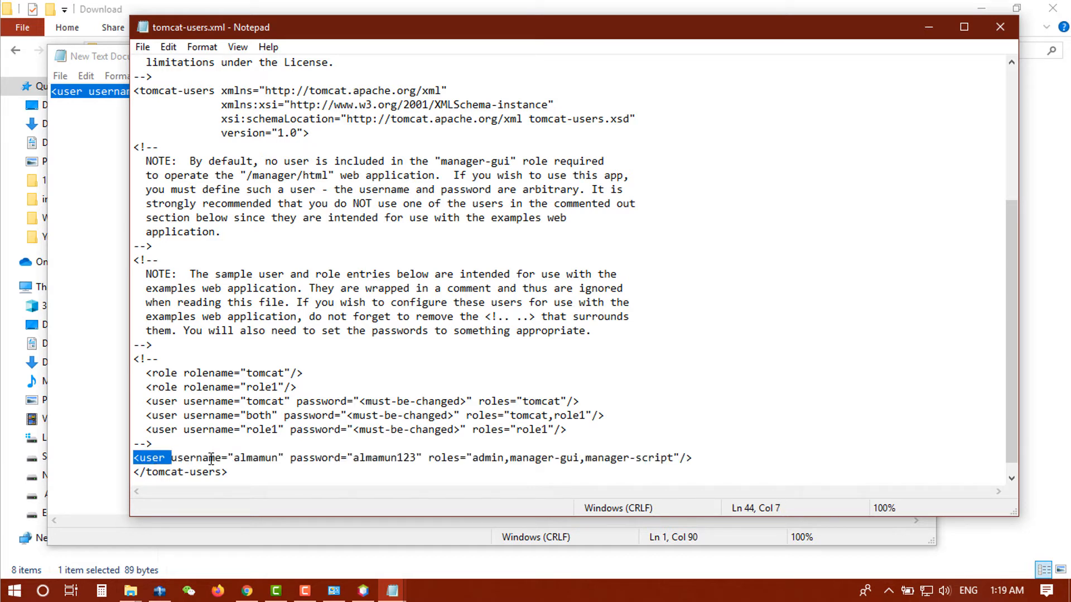
pyautogui.moveTo(212, 459); pyautogui.dragTo(430, 459)
pyautogui.click(394, 460)
pyautogui.moveTo(289, 458); pyautogui.dragTo(676, 458)
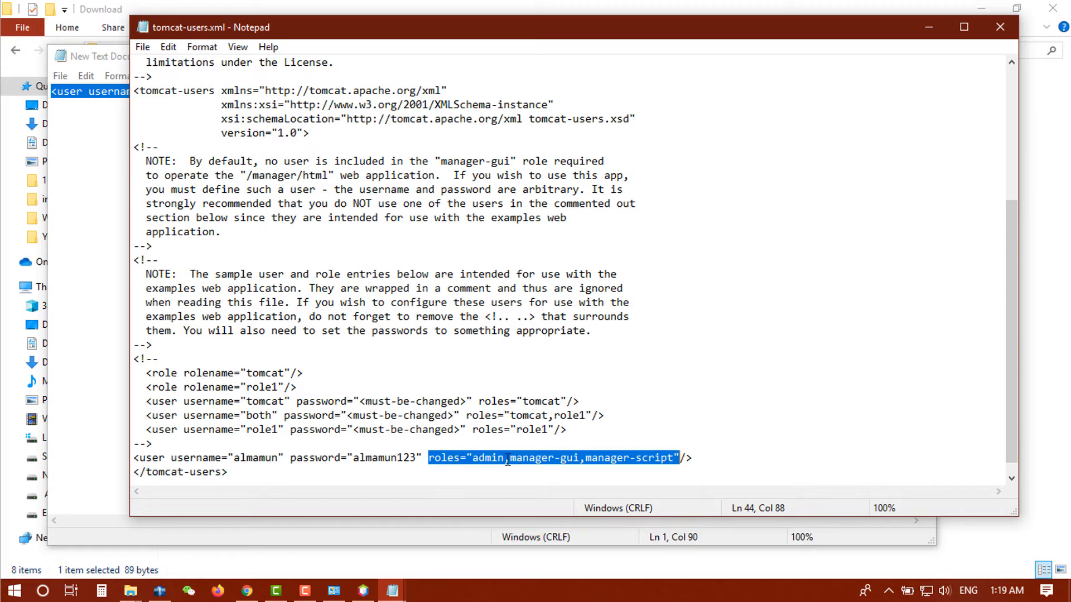
pyautogui.moveTo(493, 462); pyautogui.dragTo(543, 463)
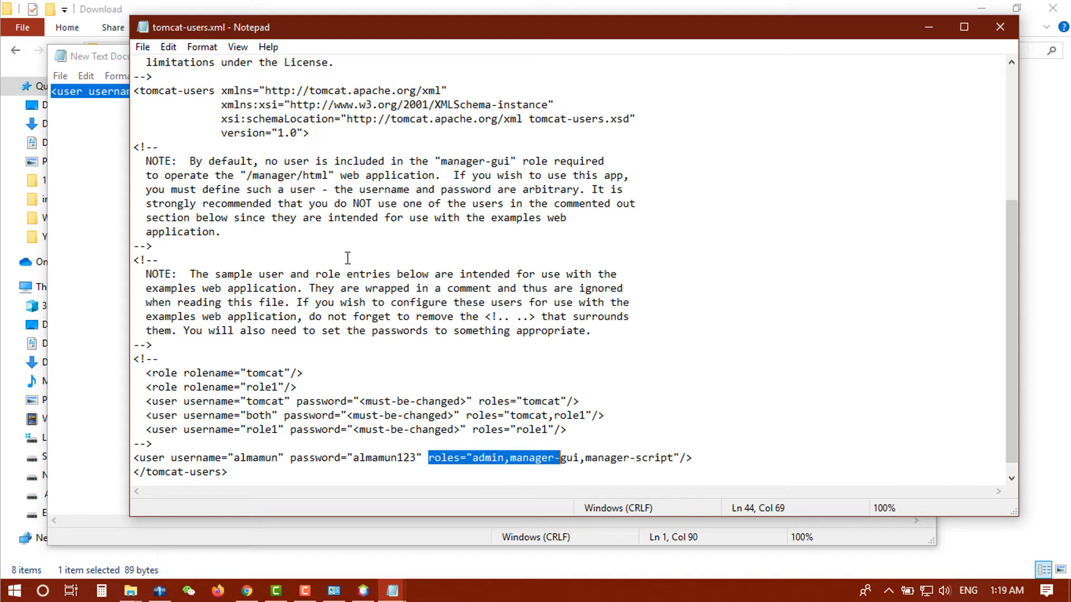
pyautogui.click(143, 50)
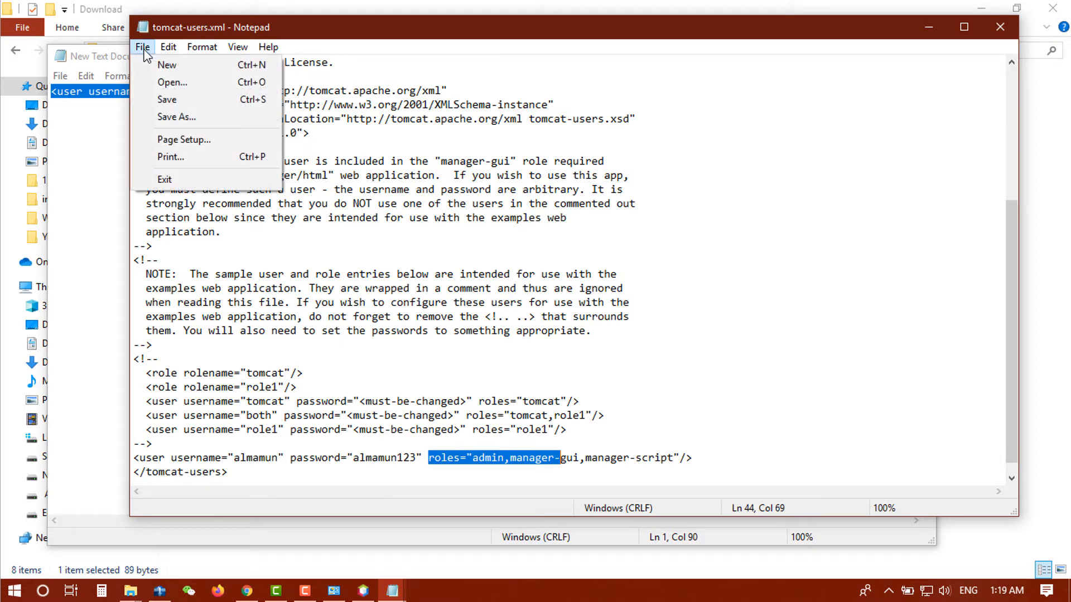
pyautogui.click(184, 105)
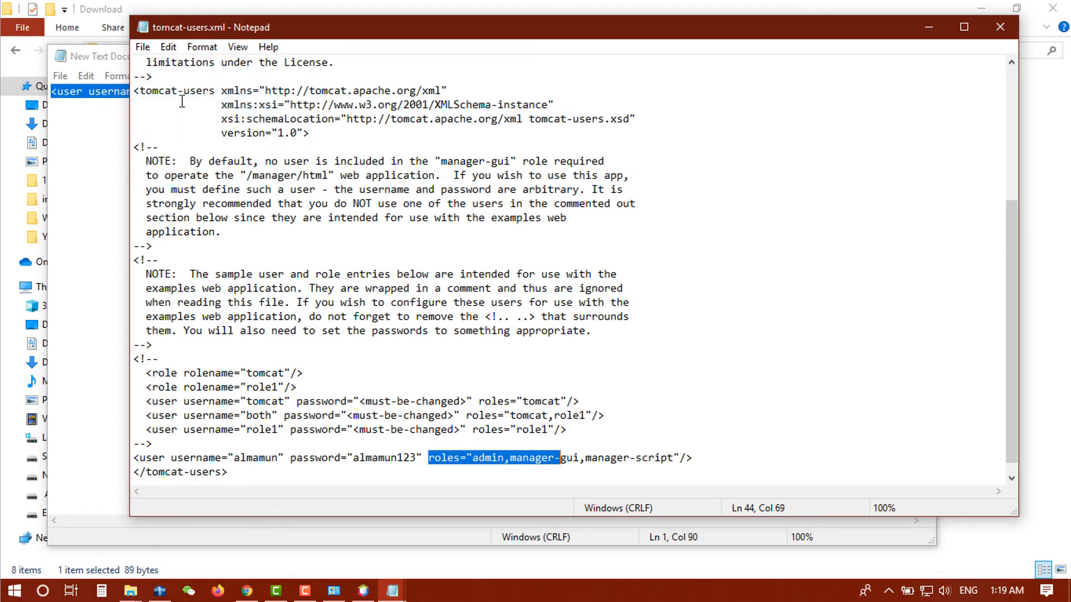
# Close both text files, reopen tomcat-users.xml from the conf folder of tomcat-9.0 to check the added user entry, and close it
pyautogui.click(1000, 27)
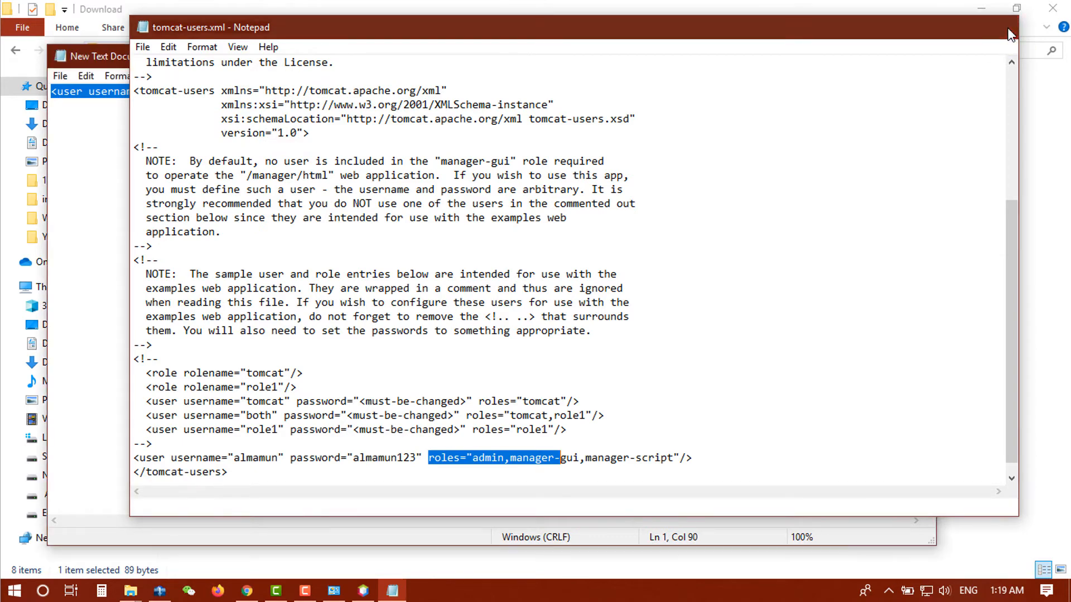
pyautogui.click(921, 62)
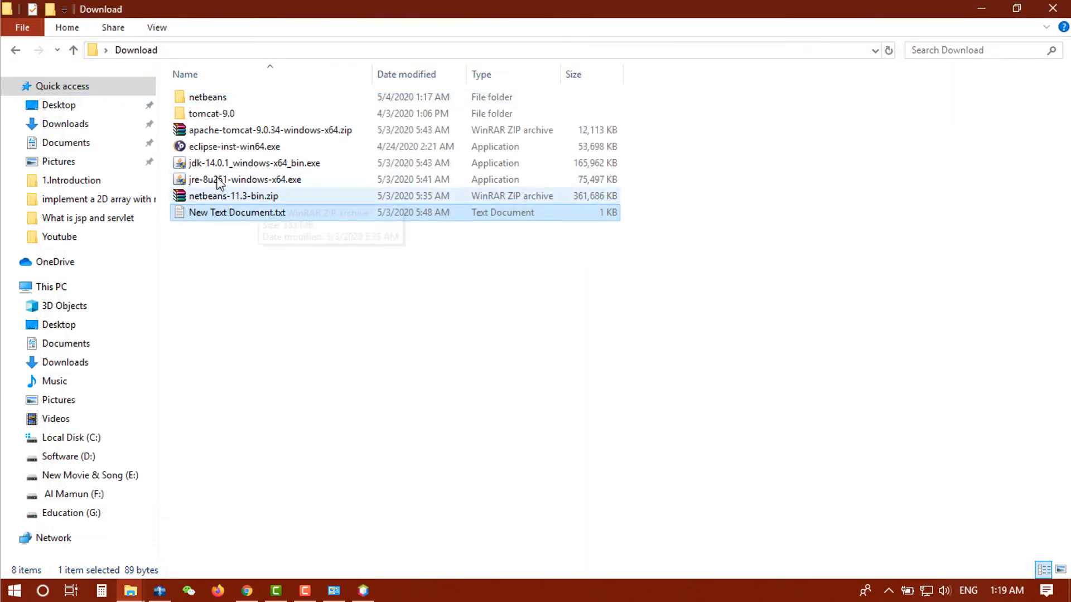
pyautogui.doubleClick(223, 113)
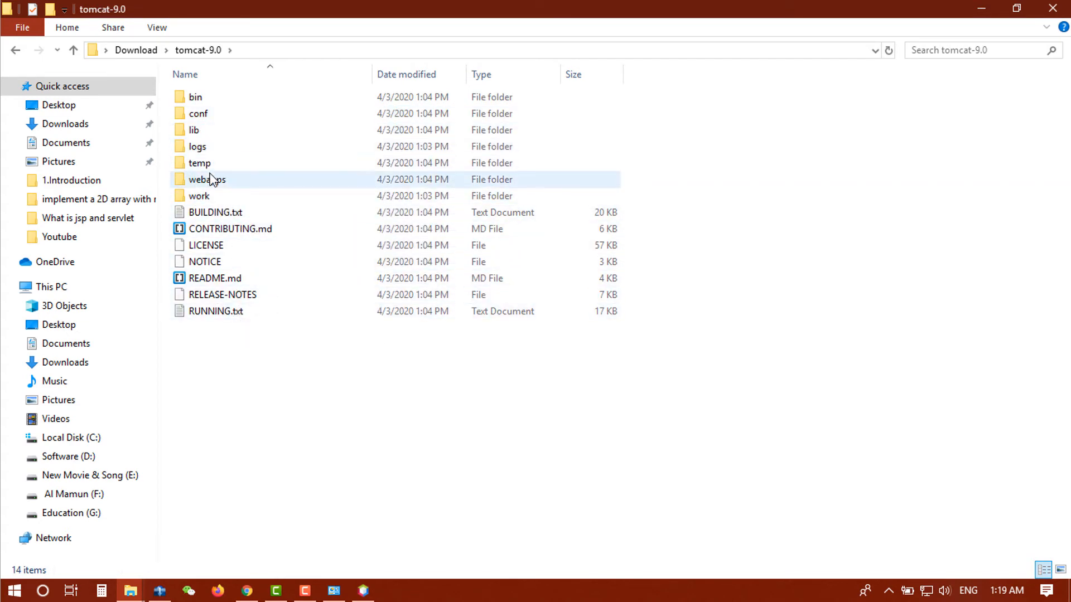
pyautogui.doubleClick(198, 114)
pyautogui.click(226, 214)
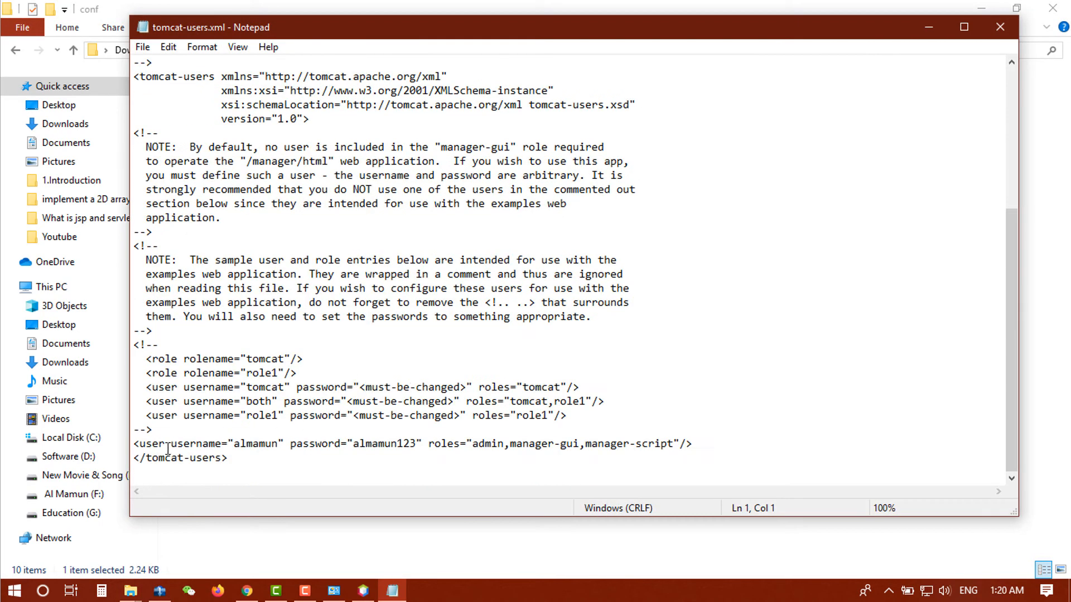
pyautogui.moveTo(152, 444); pyautogui.dragTo(798, 446)
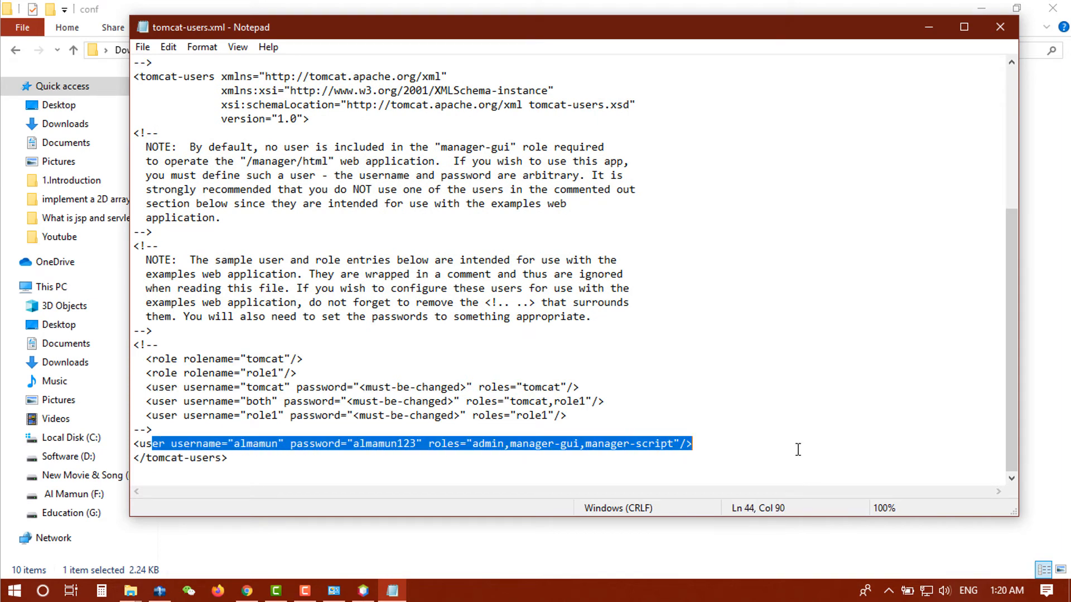
pyautogui.click(1007, 27)
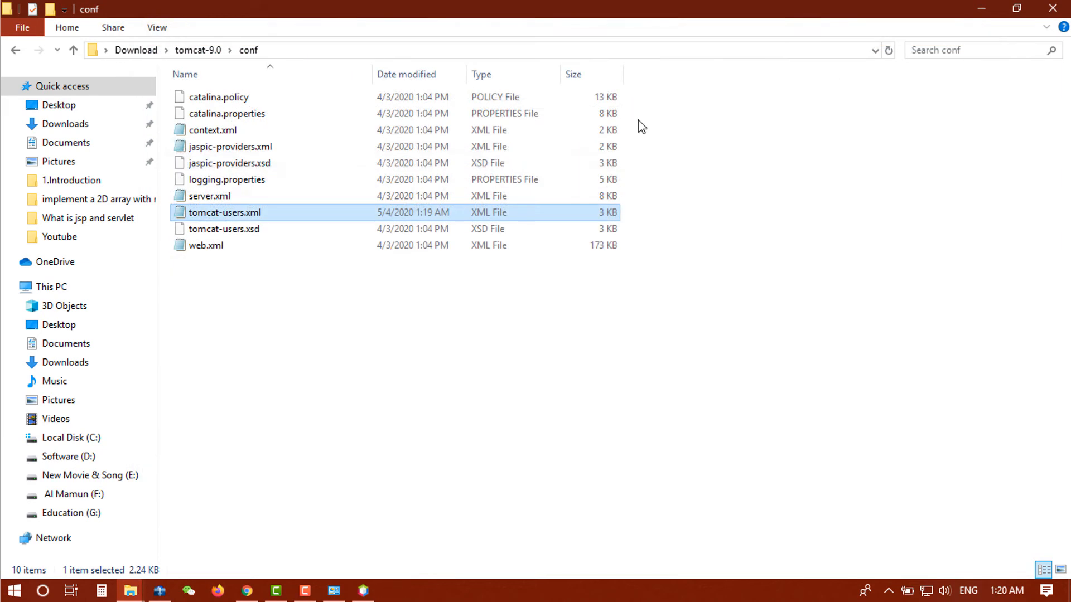
# Switch to NetBeans, start adding an Apache Tomcat or TomEE server under Services, and widen the wizard to read the Finding Feature text
pyautogui.click(363, 589)
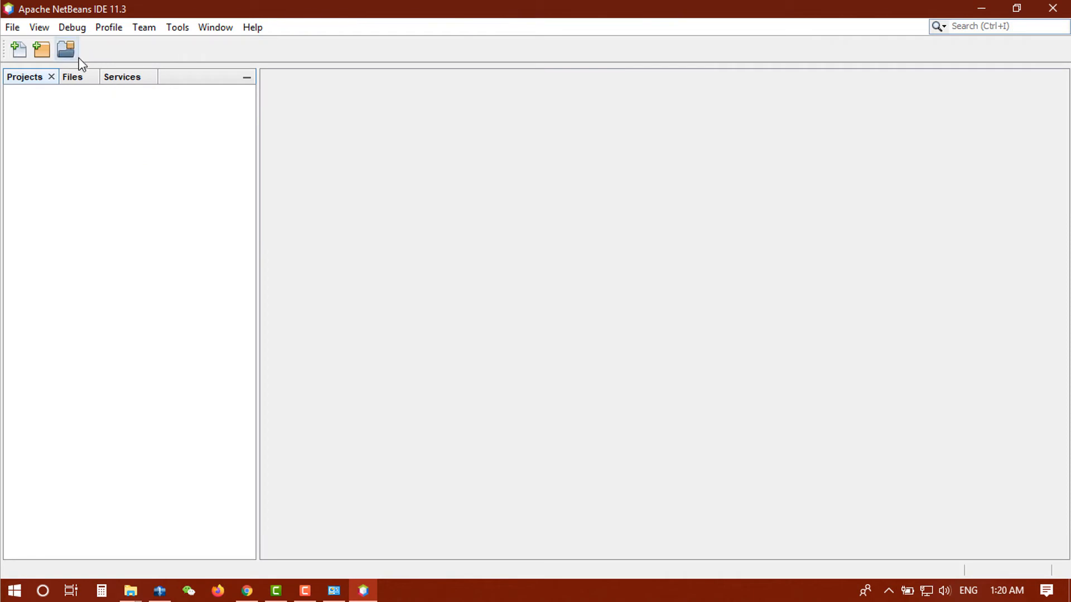
pyautogui.click(111, 82)
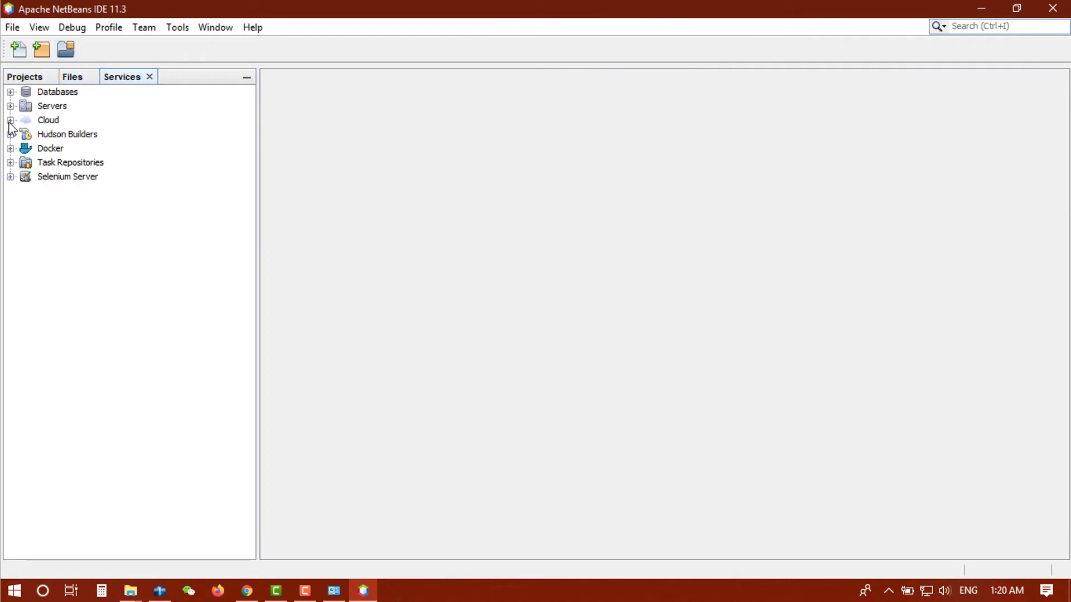
pyautogui.click(44, 107)
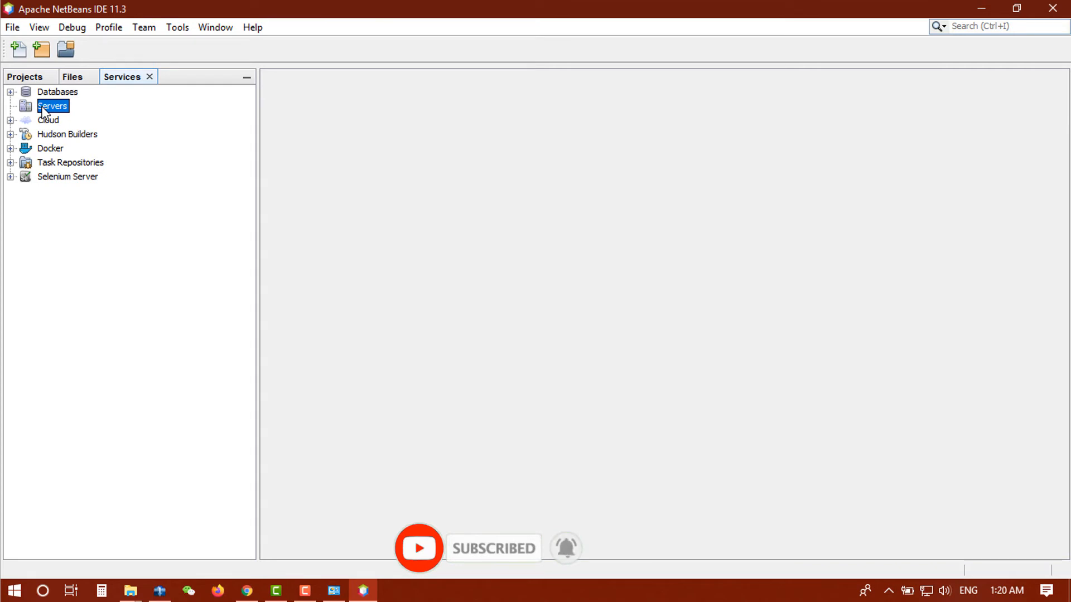
pyautogui.rightClick(43, 107)
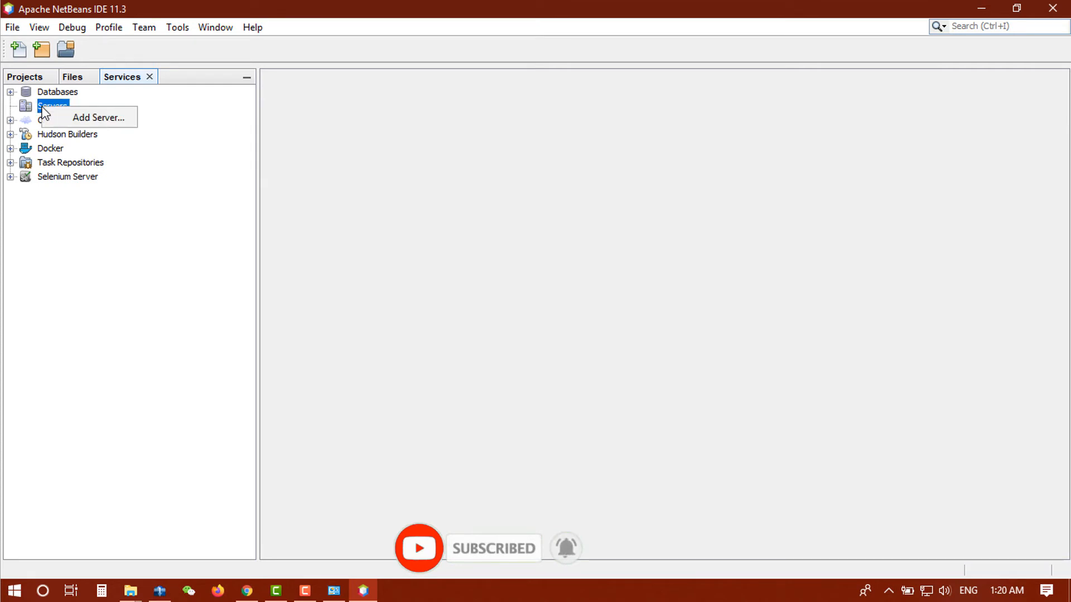
pyautogui.click(93, 113)
pyautogui.click(542, 181)
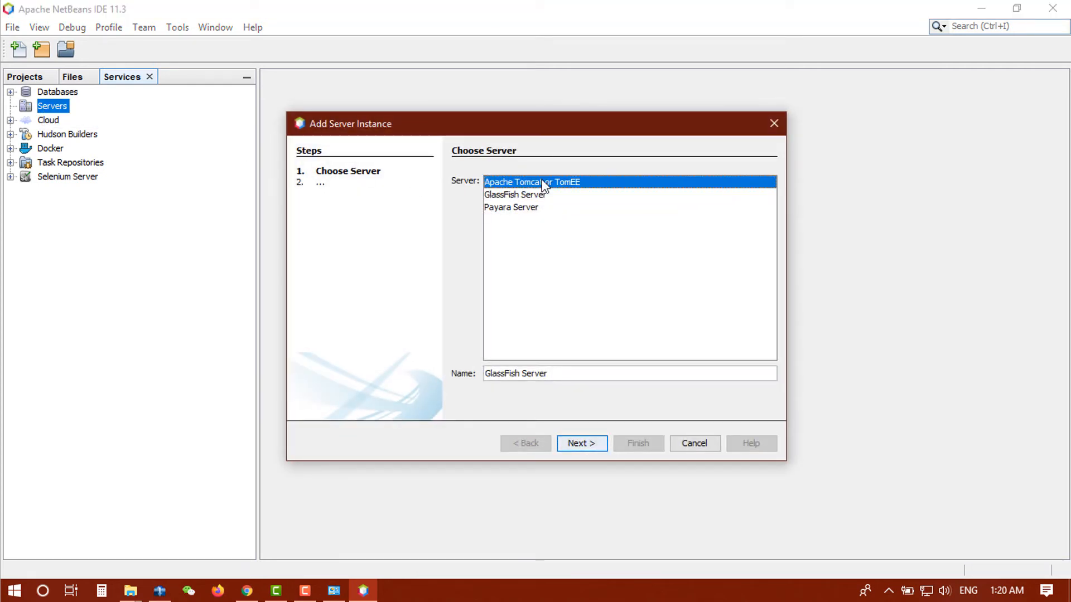
pyautogui.click(582, 443)
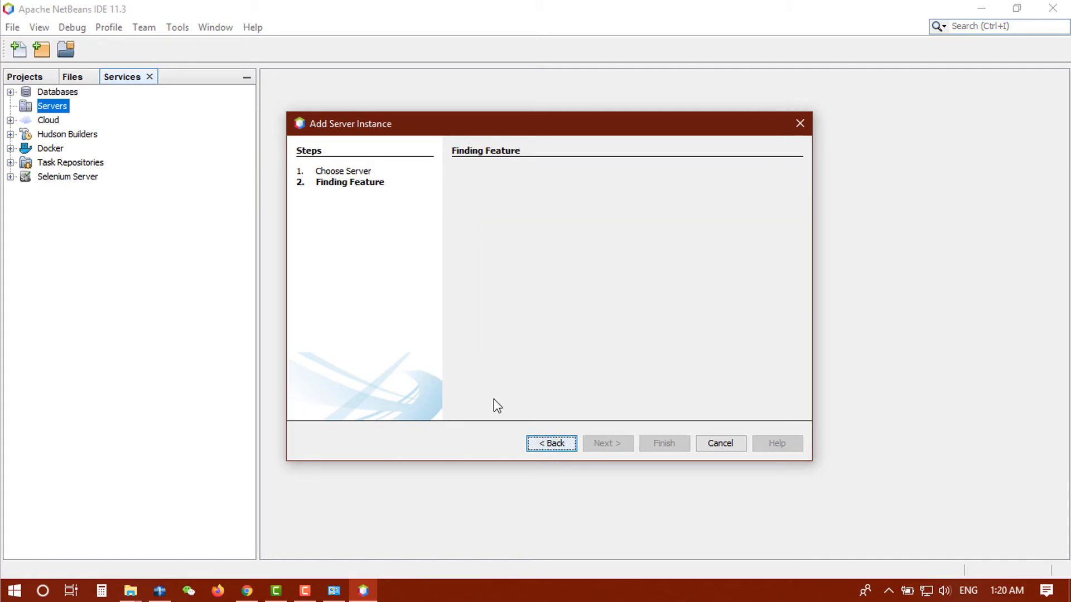
pyautogui.moveTo(585, 133); pyautogui.dragTo(555, 120)
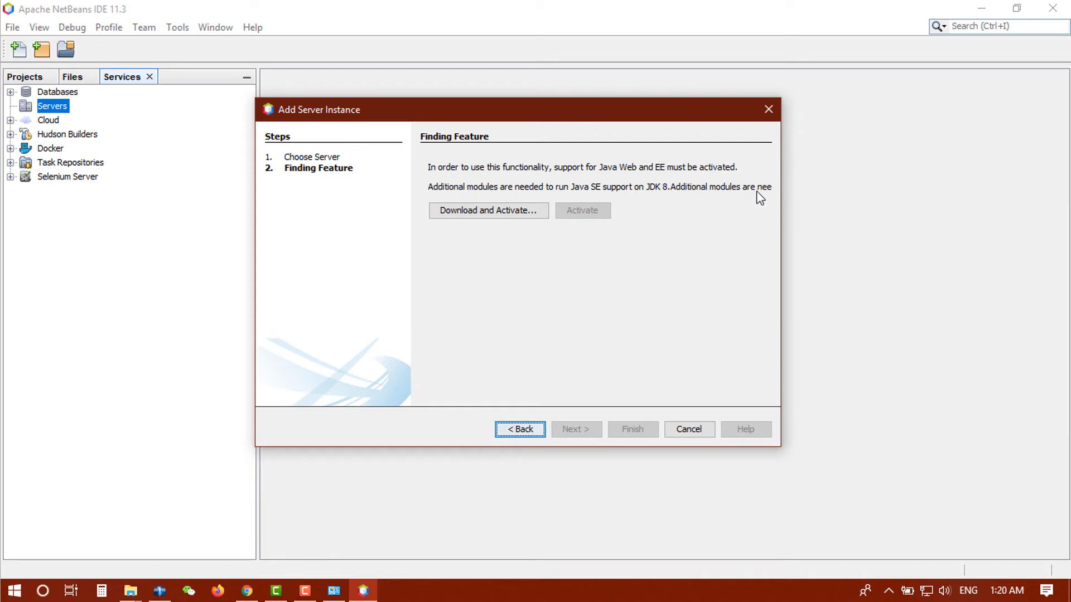
pyautogui.moveTo(880, 199); pyautogui.dragTo(941, 198)
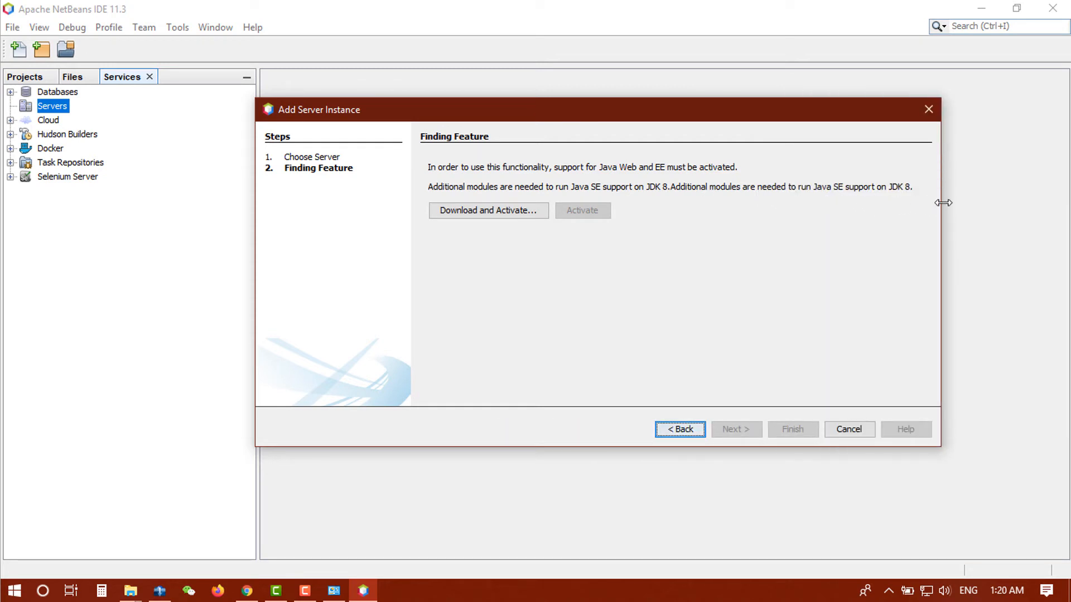
pyautogui.click(505, 212)
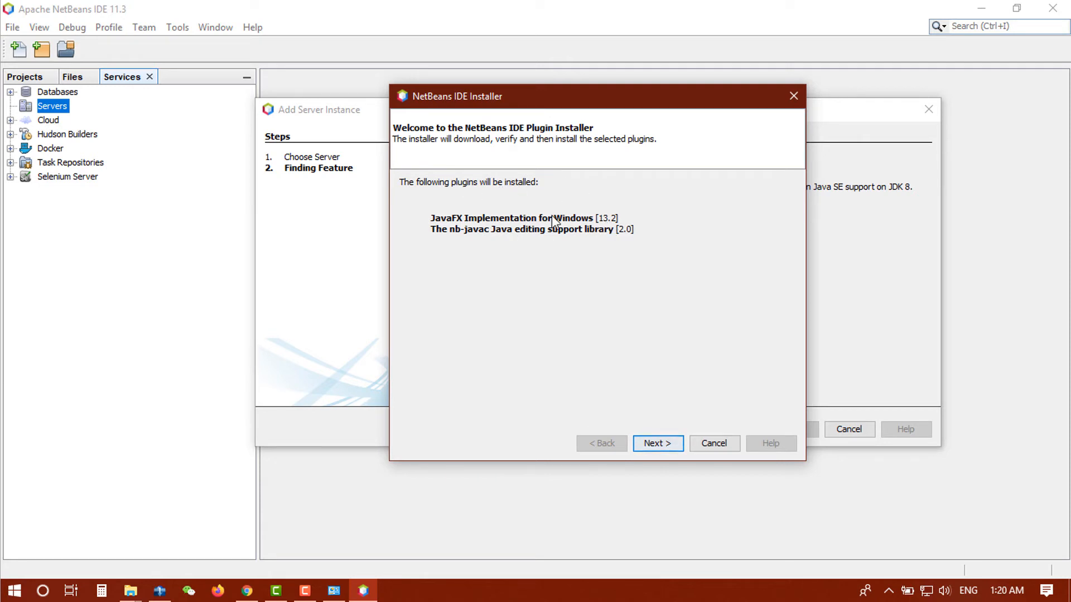
pyautogui.click(669, 442)
pyautogui.scroll(-2, 565, 352)
pyautogui.scroll(-15, 565, 352)
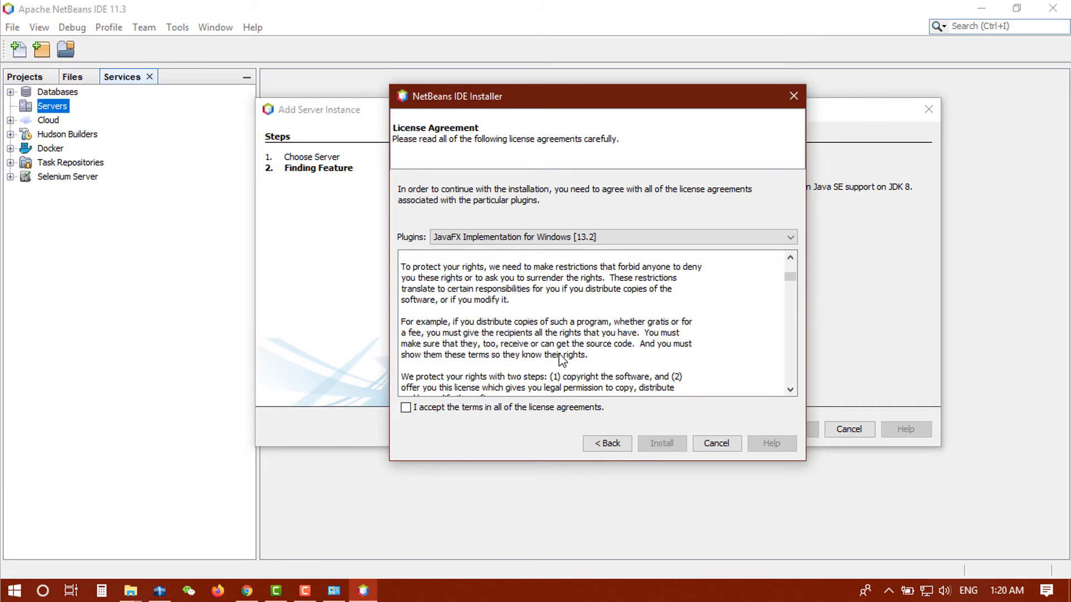
pyautogui.click(636, 241)
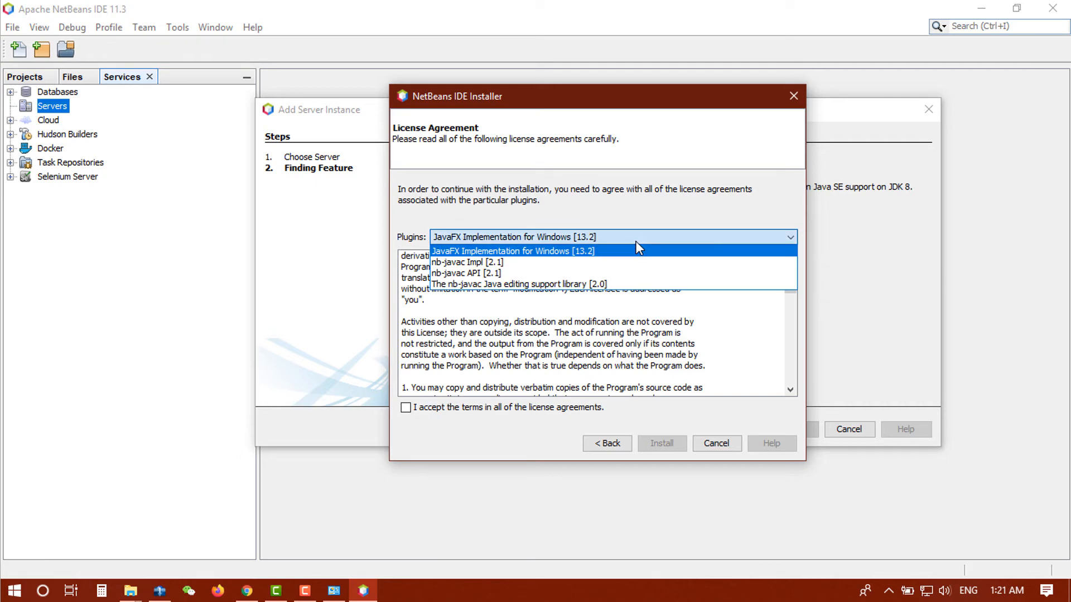
pyautogui.click(716, 444)
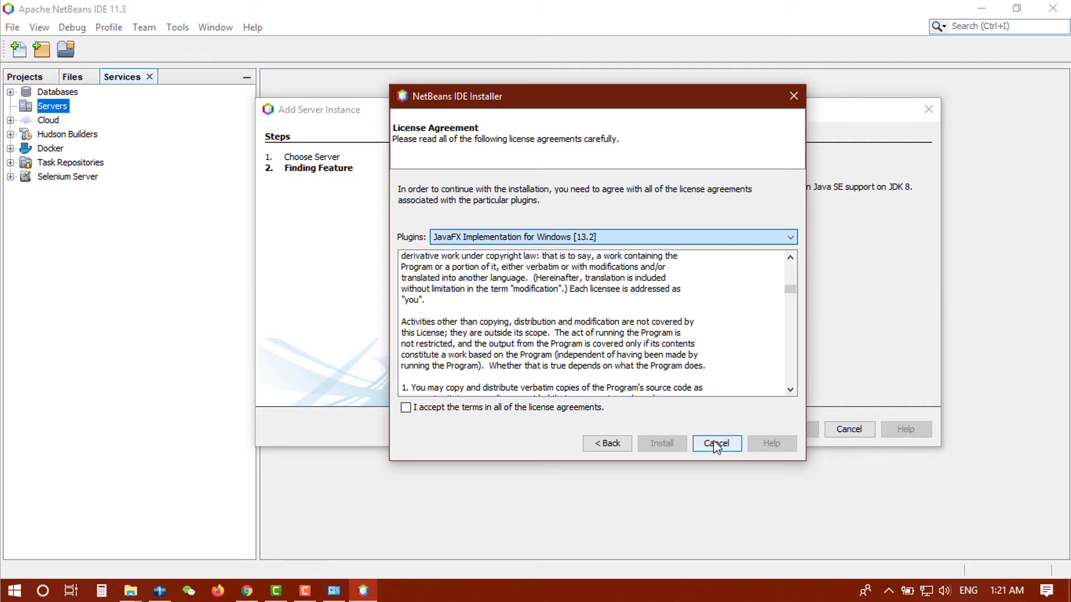
pyautogui.click(714, 444)
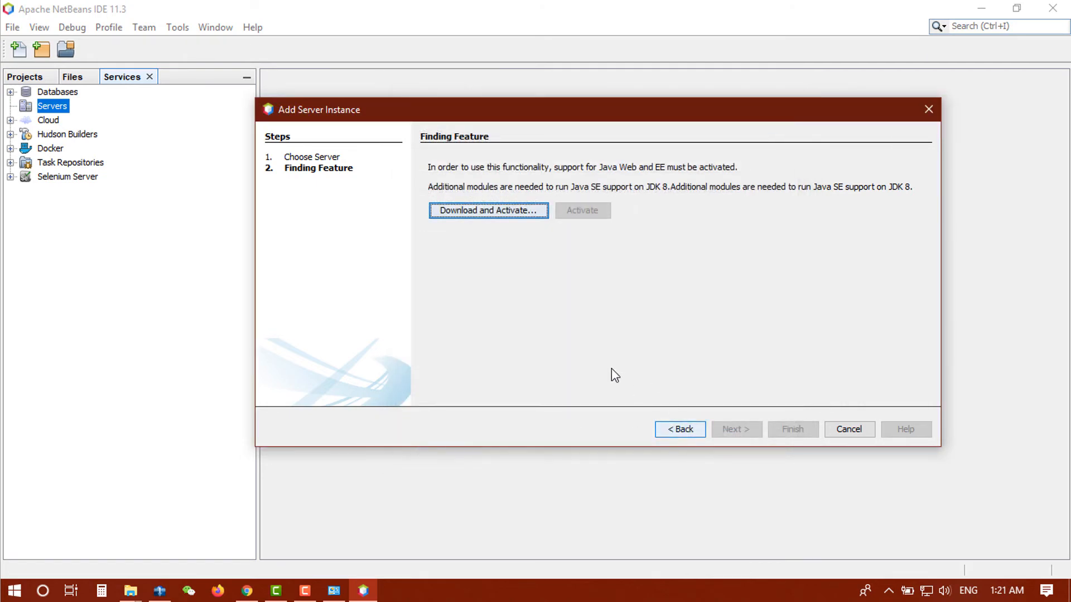
pyautogui.click(689, 431)
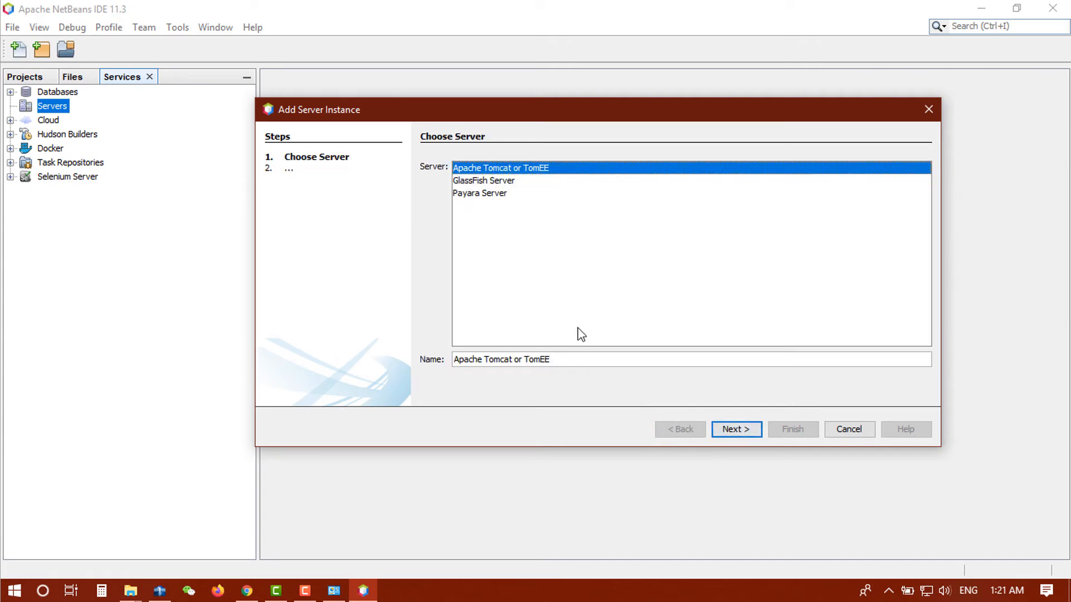
pyautogui.click(735, 437)
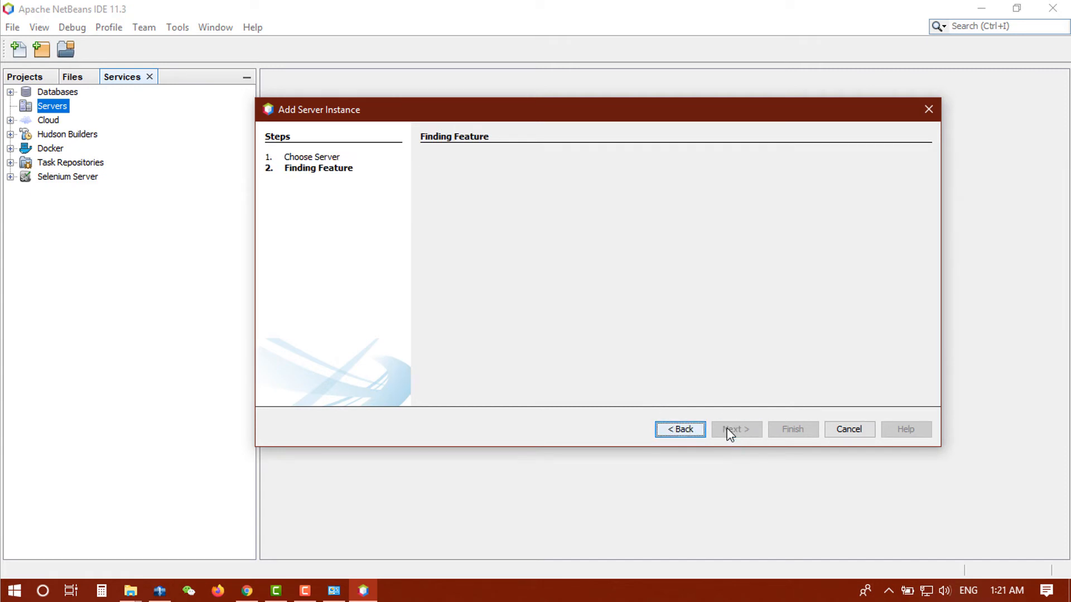
# Download and install the additional modules for Java Web and EE support, accepting all license agreements
pyautogui.click(518, 210)
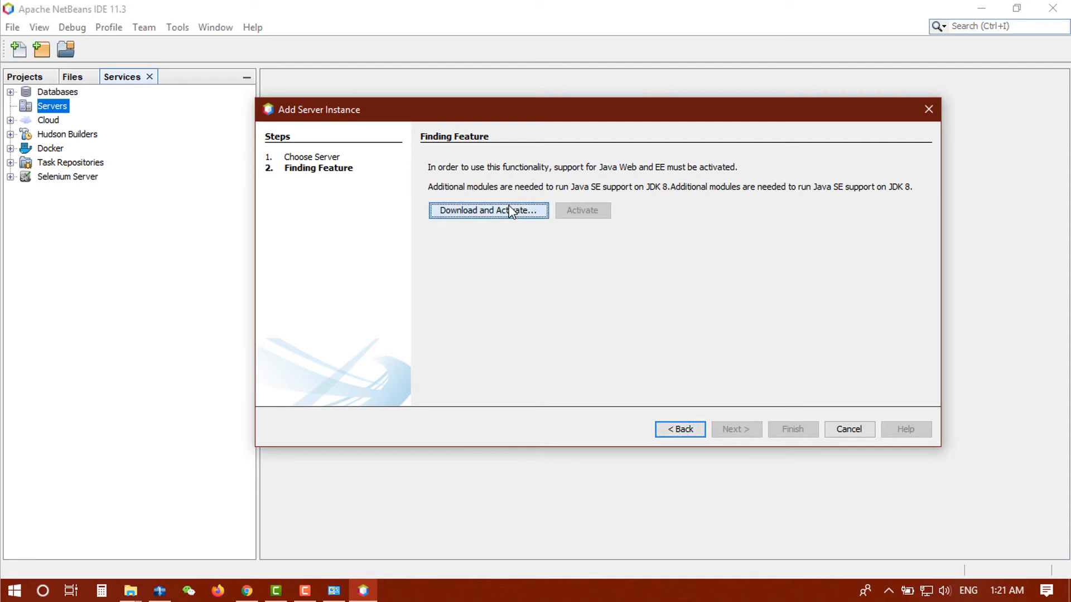
pyautogui.click(662, 444)
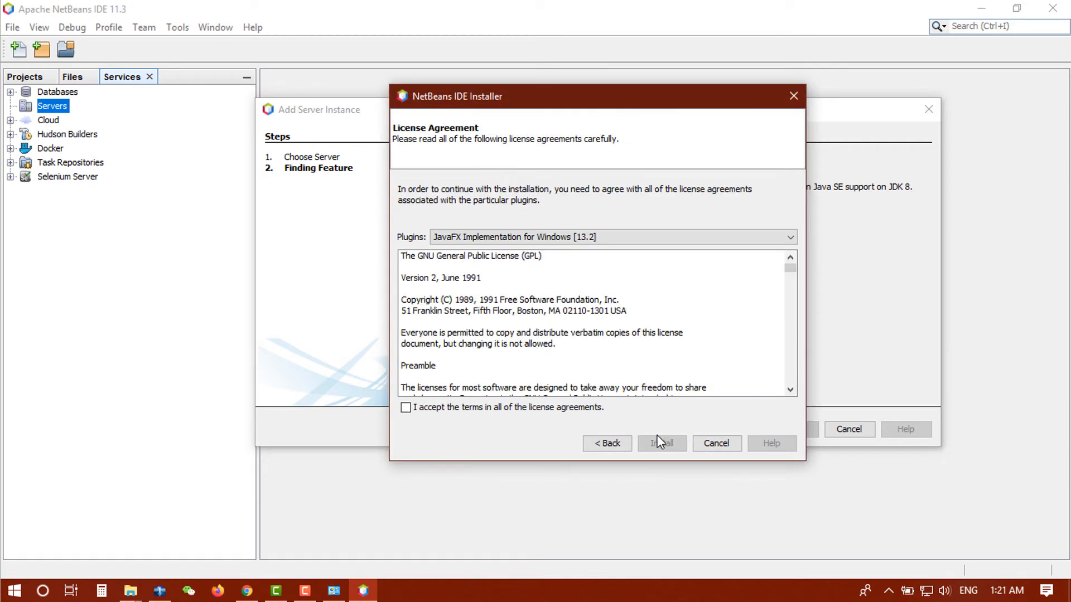
pyautogui.click(442, 410)
pyautogui.click(661, 446)
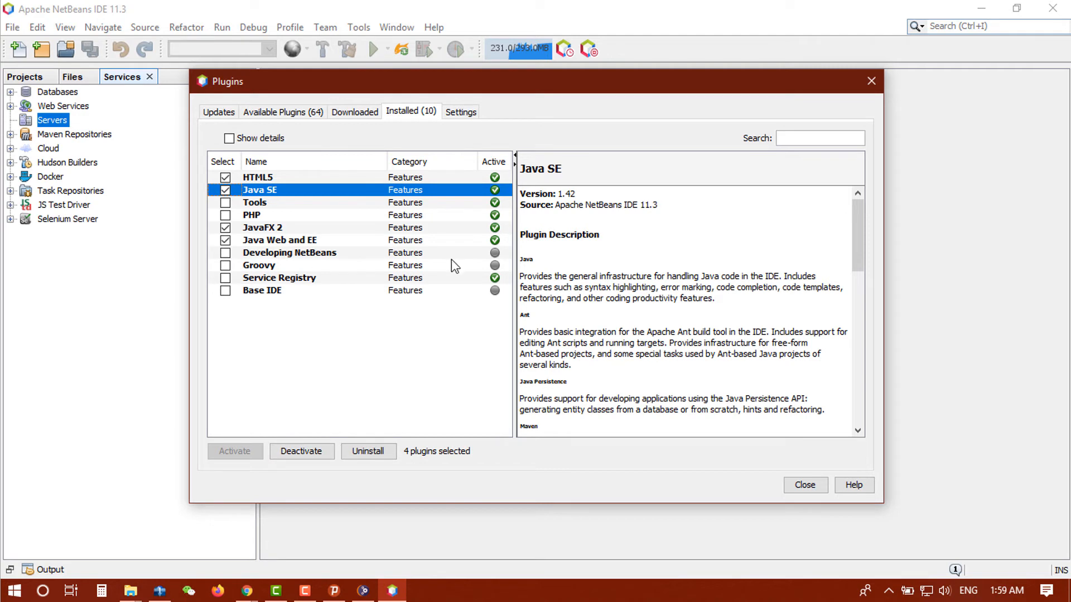
# Activate the installed Developing NetBeans plugin, finish the installer, and close the plugin manager
pyautogui.click(226, 254)
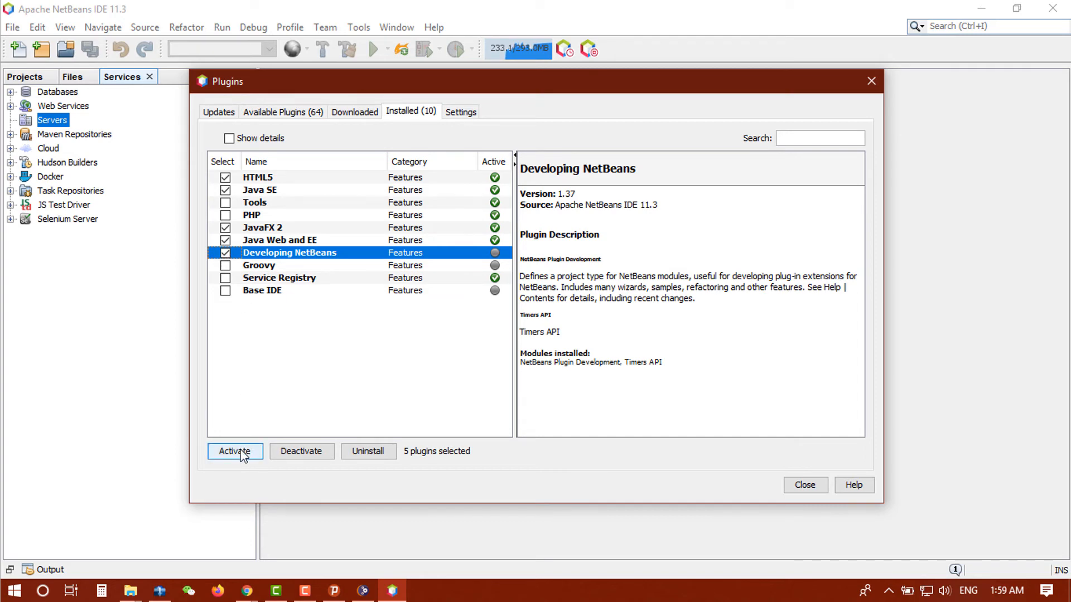
pyautogui.click(242, 454)
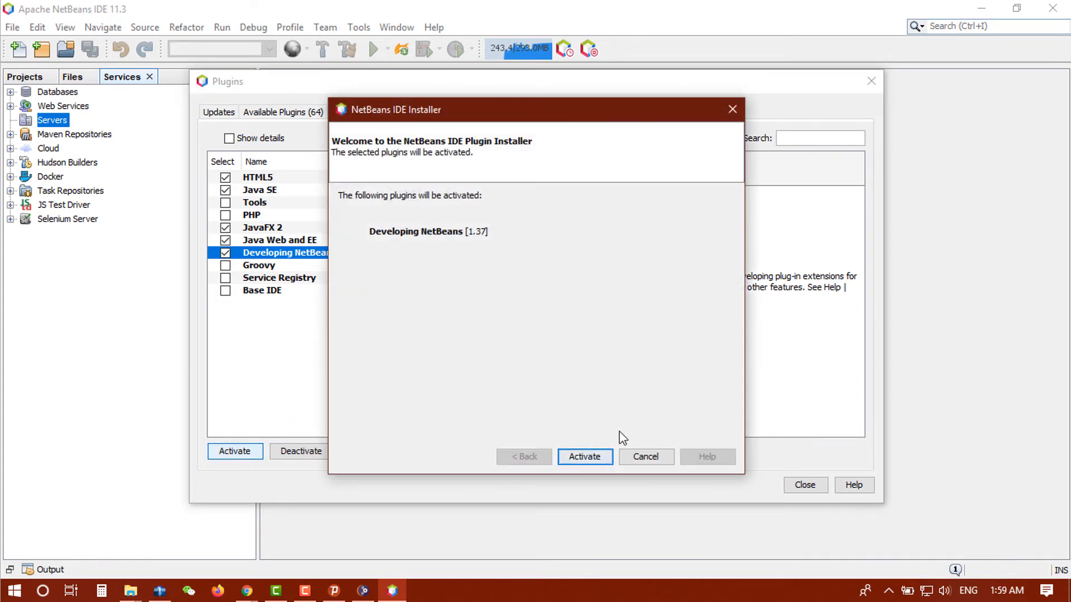
pyautogui.click(579, 460)
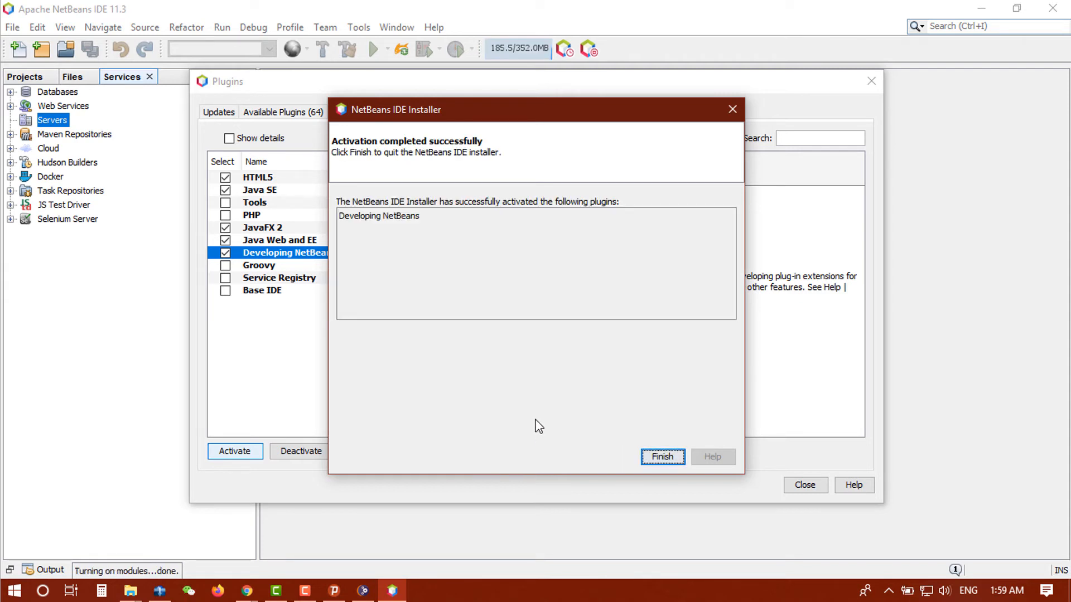
pyautogui.click(662, 457)
pyautogui.click(794, 485)
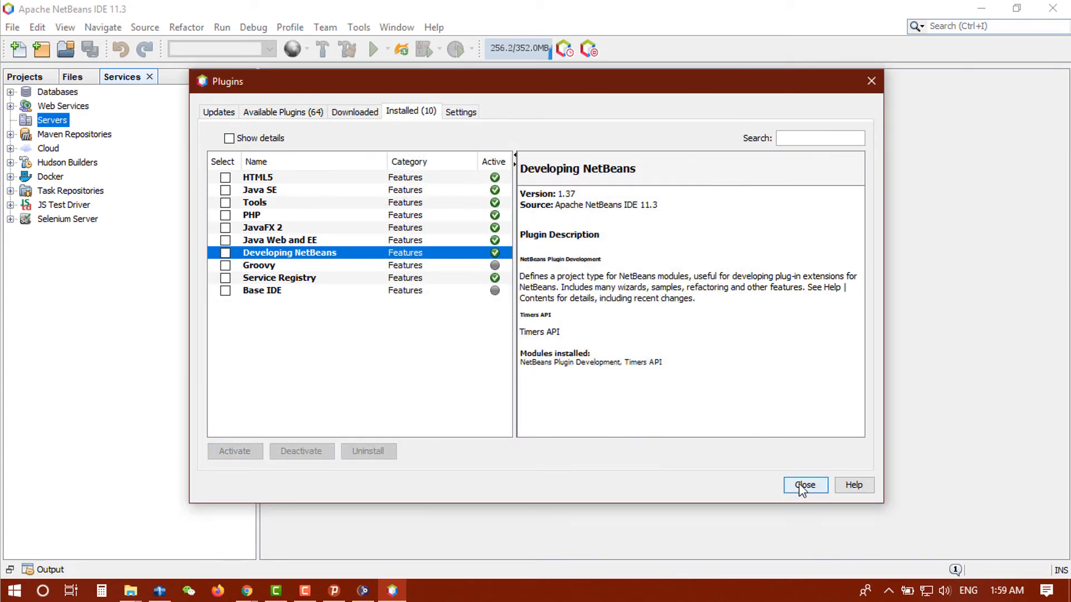
# Start adding a new server under Services with Apache Tomcat or TomEE as its type, and continue to the installation details
pyautogui.rightClick(51, 126)
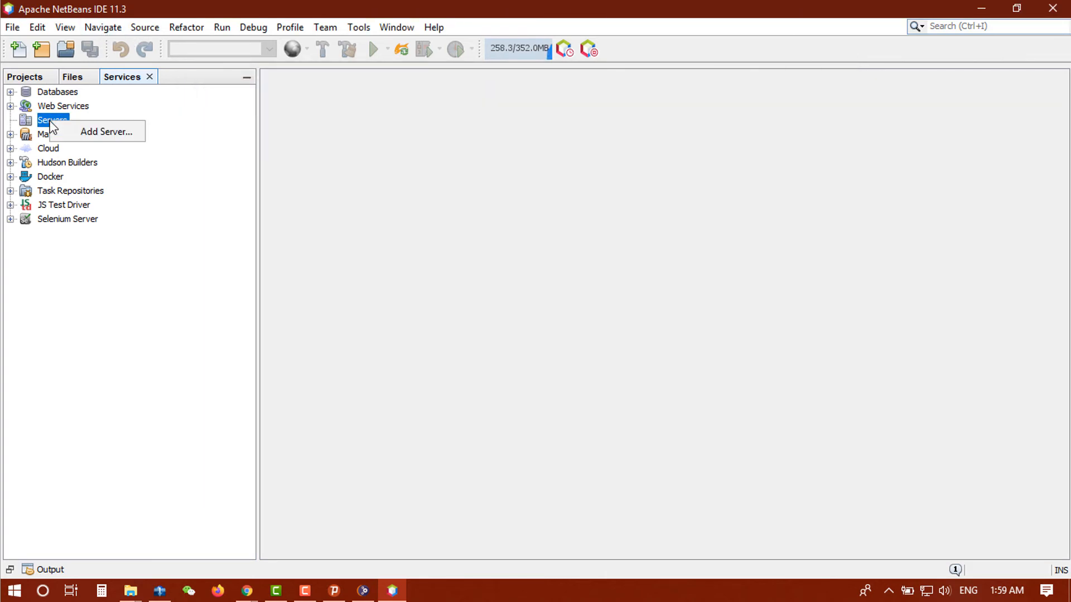
pyautogui.click(89, 132)
pyautogui.click(574, 182)
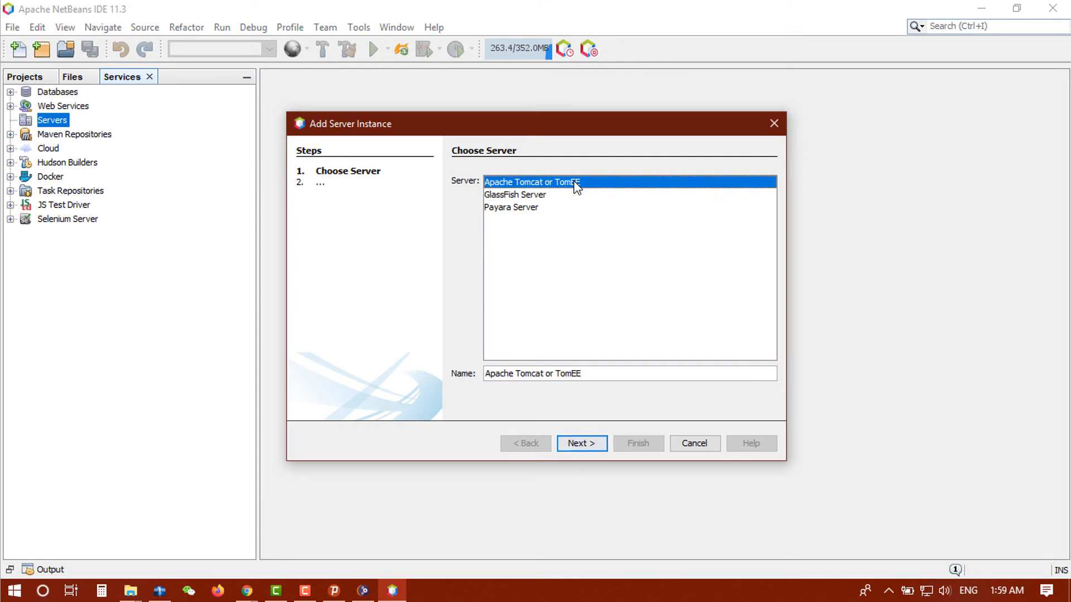
pyautogui.click(593, 445)
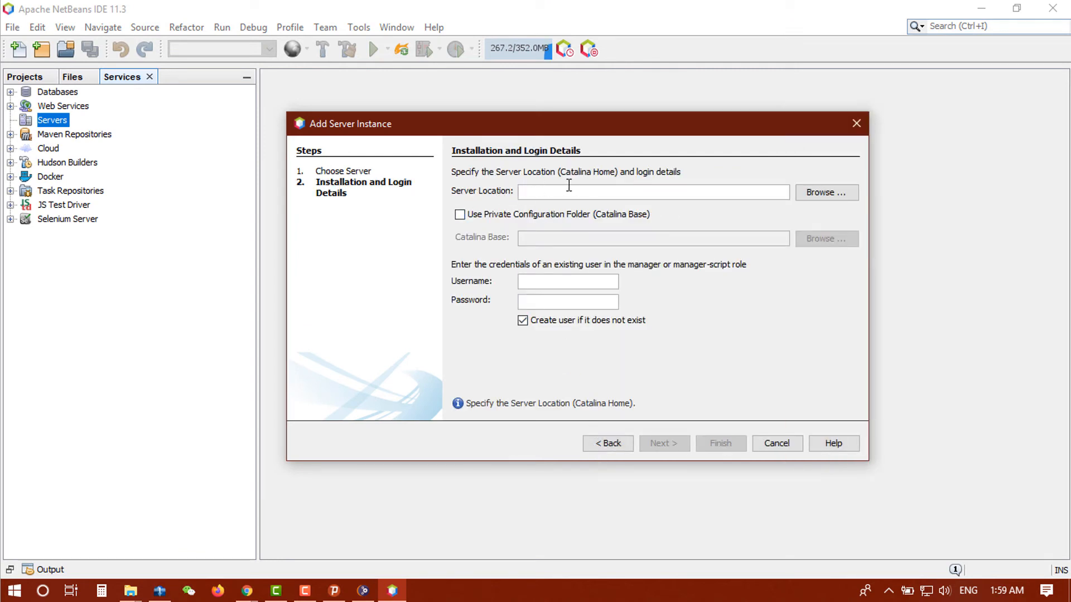
# Set the server location to the tomcat-9.0 folder inside the Download folder on the Desktop
pyautogui.click(824, 196)
pyautogui.click(426, 240)
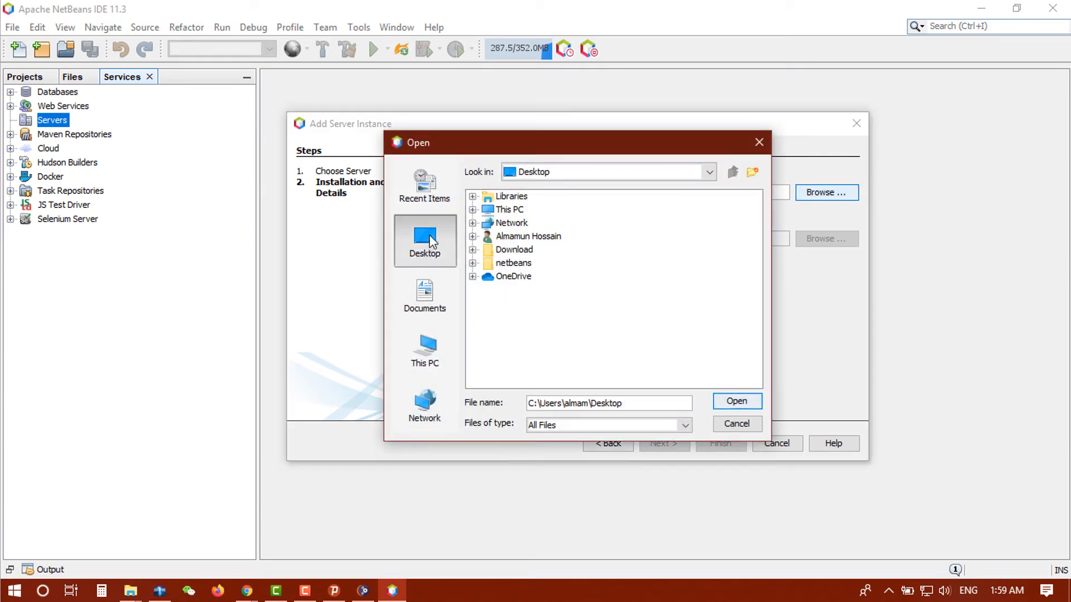
pyautogui.click(500, 251)
pyautogui.doubleClick(499, 252)
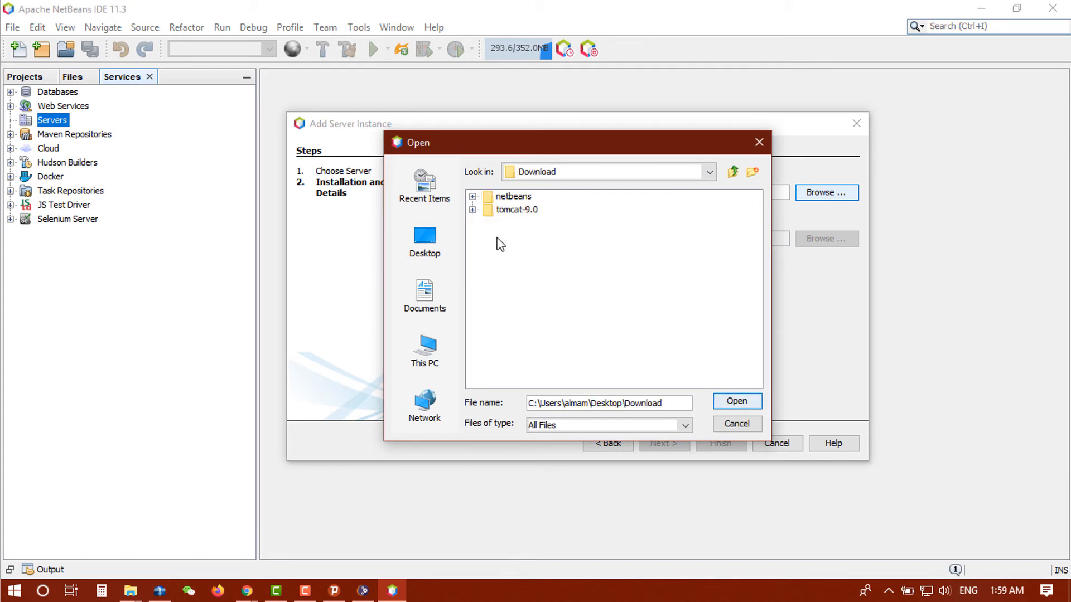
pyautogui.click(505, 210)
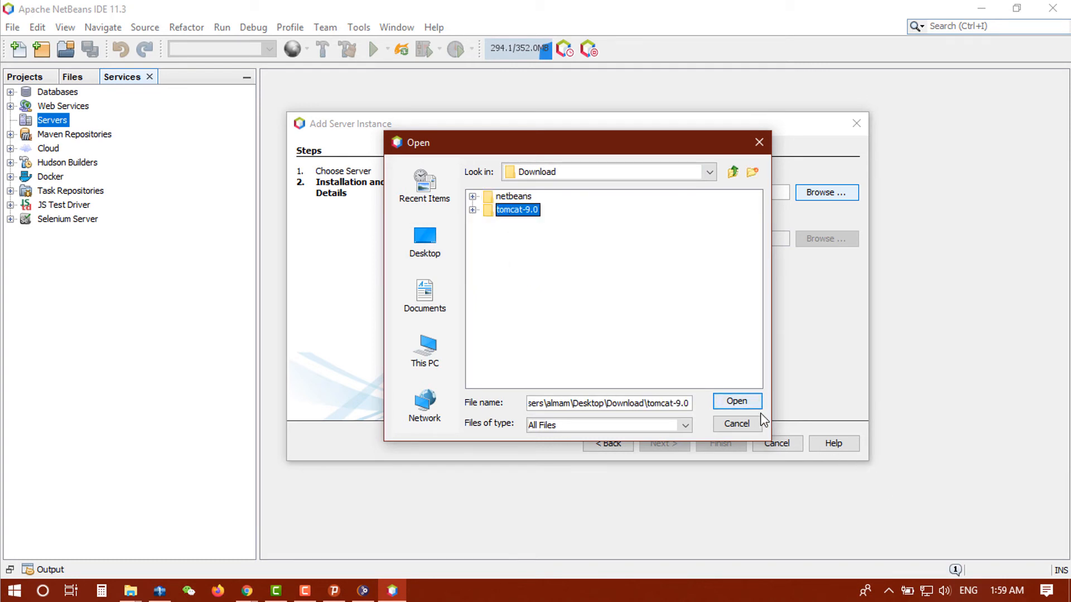
pyautogui.click(738, 403)
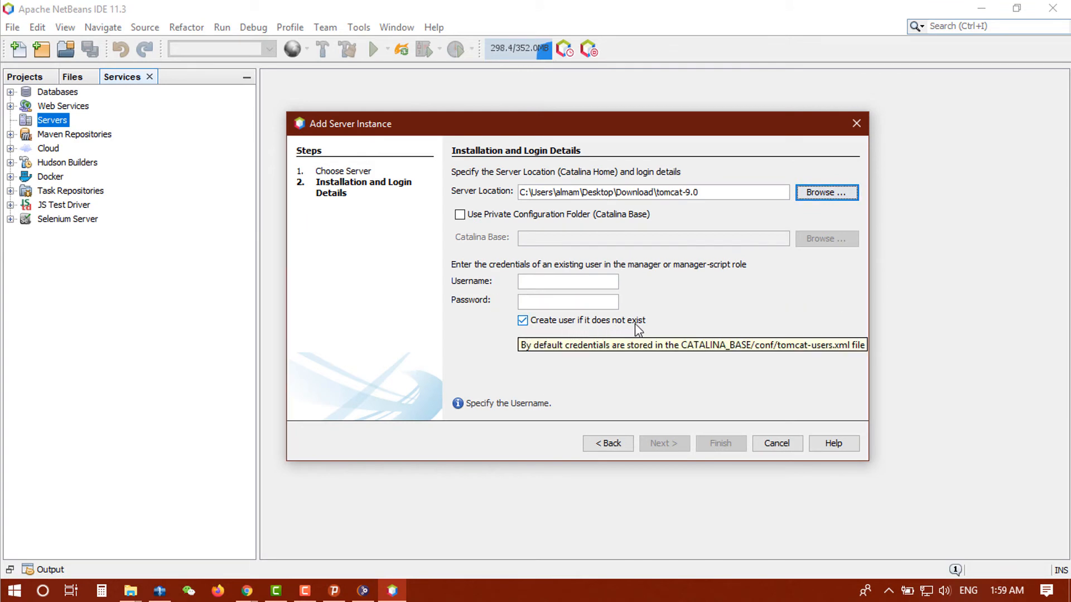
# Turn off creating a missing user, finish adding the Tomcat server, and select its entry under Servers
pyautogui.click(522, 322)
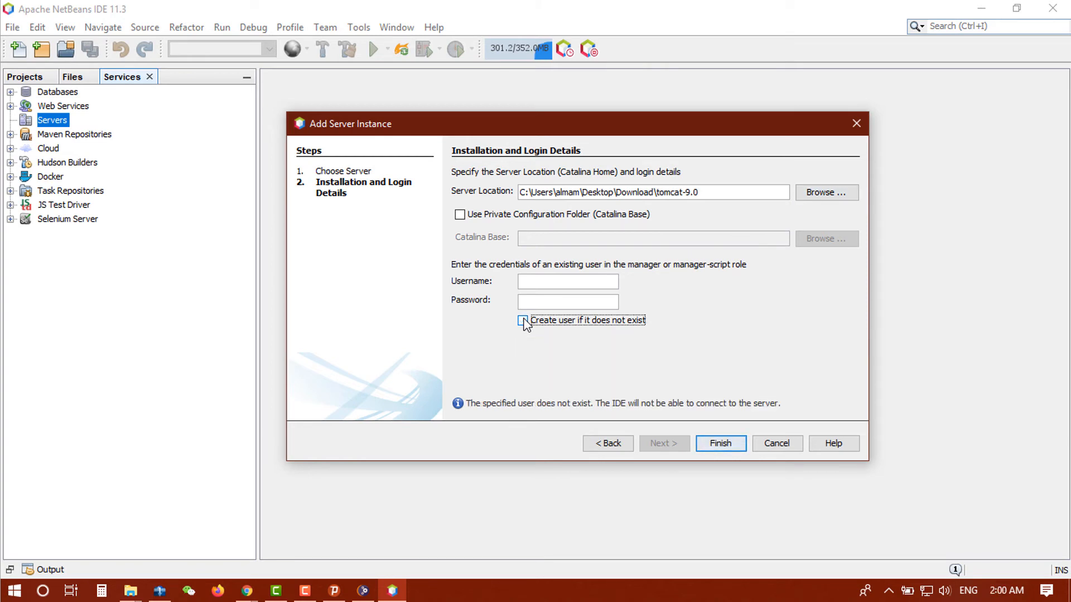
pyautogui.click(725, 445)
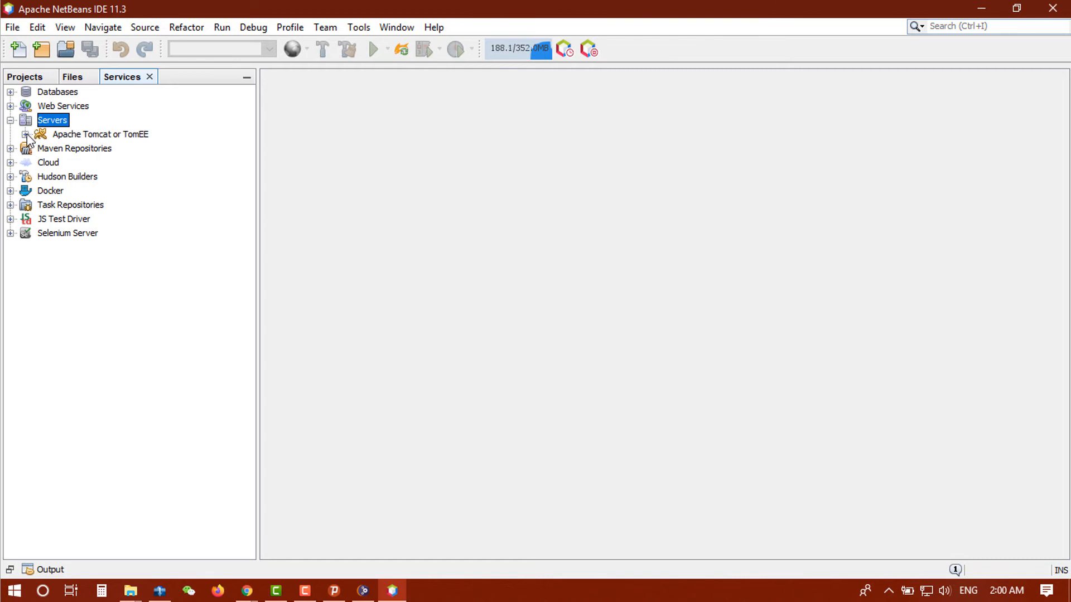
pyautogui.click(61, 138)
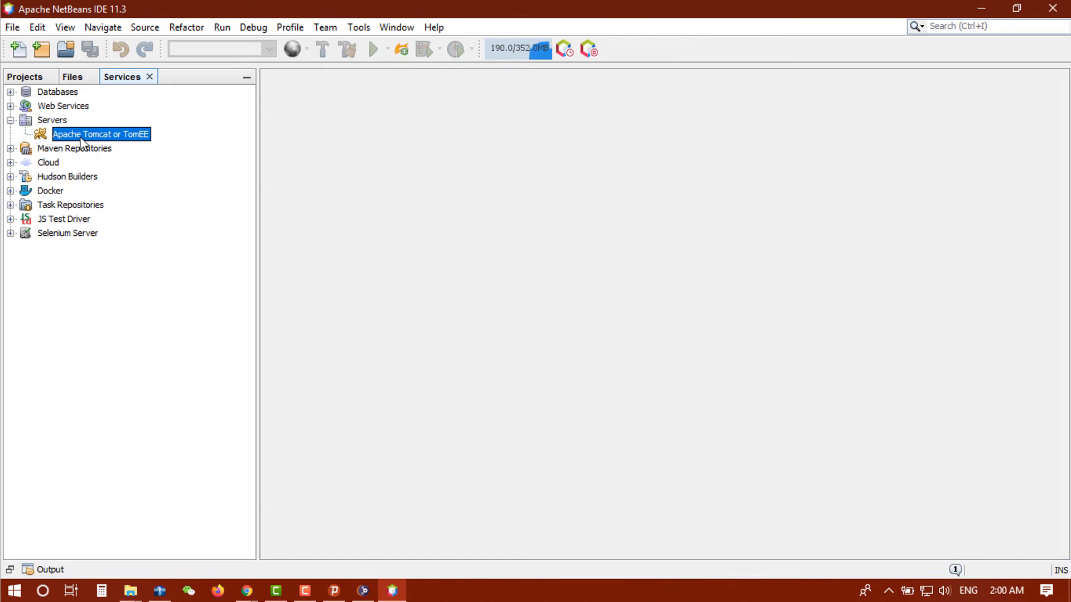
pyautogui.click(22, 77)
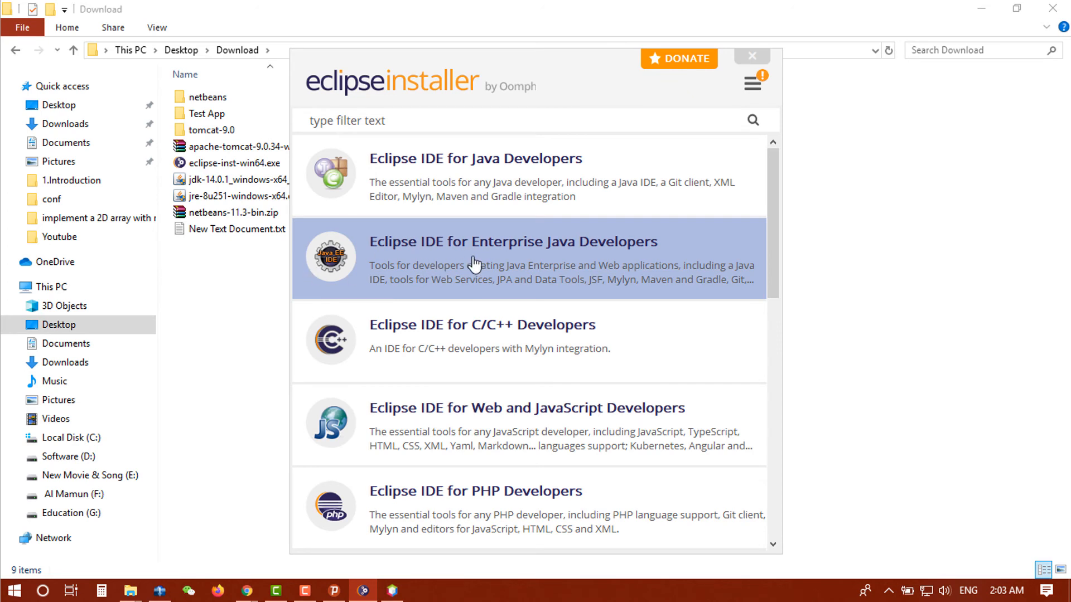
# Choose Eclipse IDE for Enterprise Java Developers in the Eclipse installer and start installing it with jdk-14.0.1 as the Java VM
pyautogui.click(565, 264)
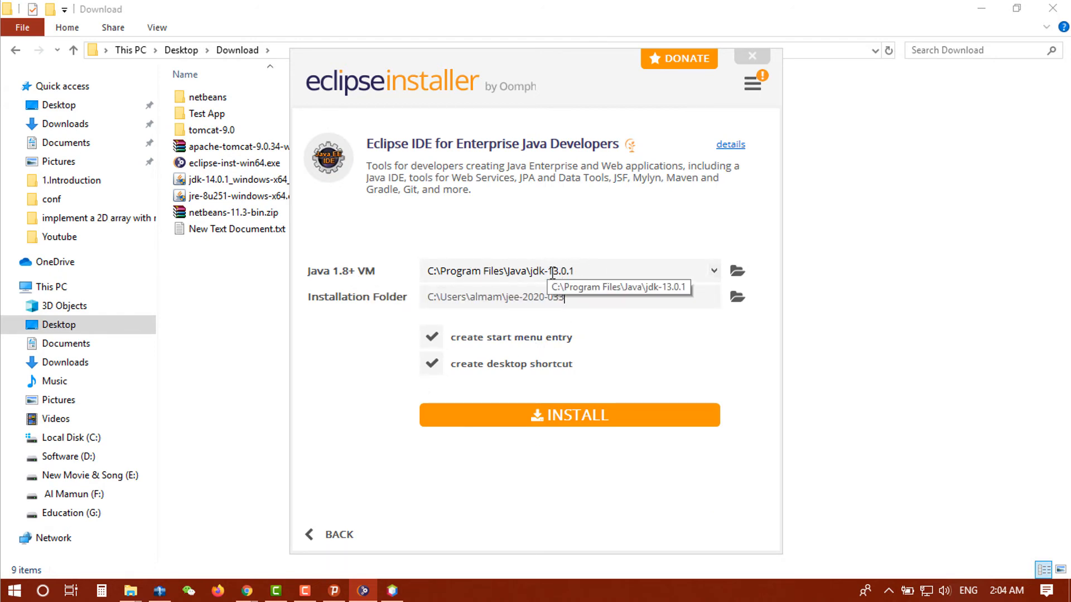
pyautogui.click(596, 271)
pyautogui.click(556, 287)
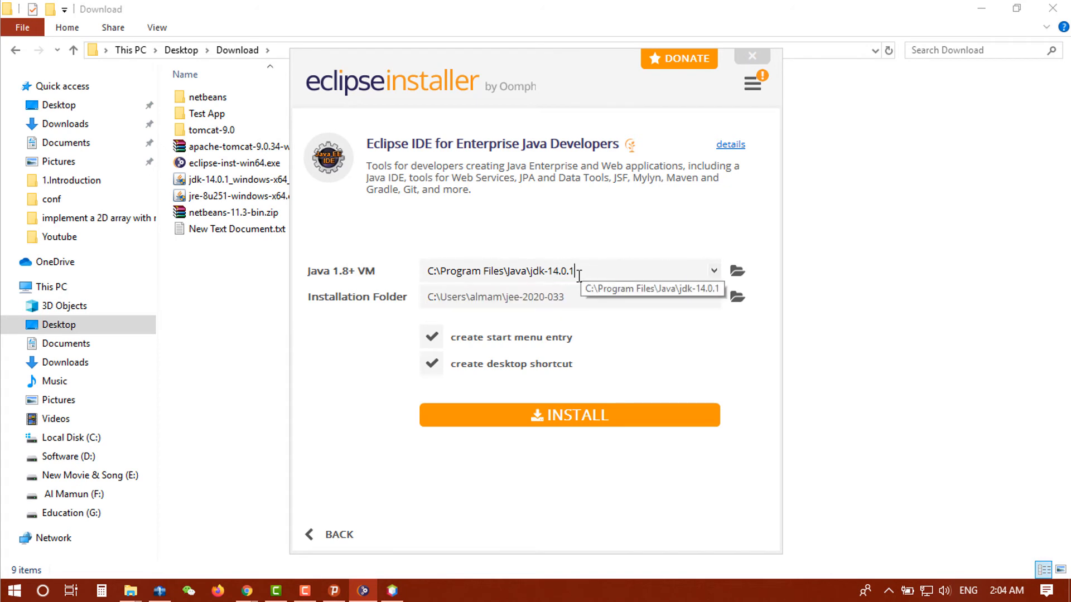
pyautogui.click(586, 272)
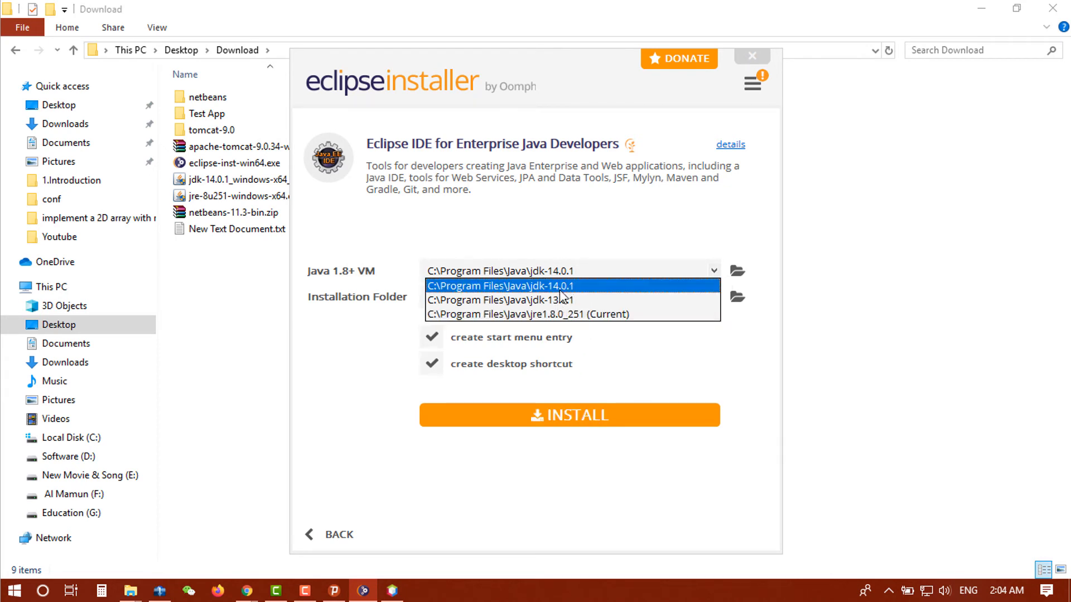
pyautogui.click(544, 285)
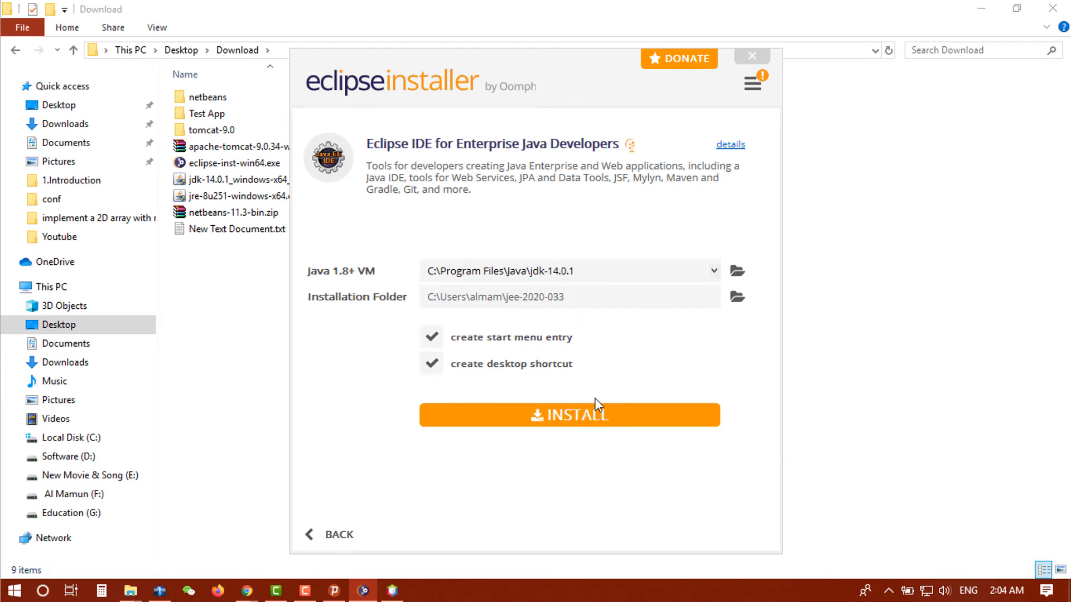
pyautogui.click(574, 413)
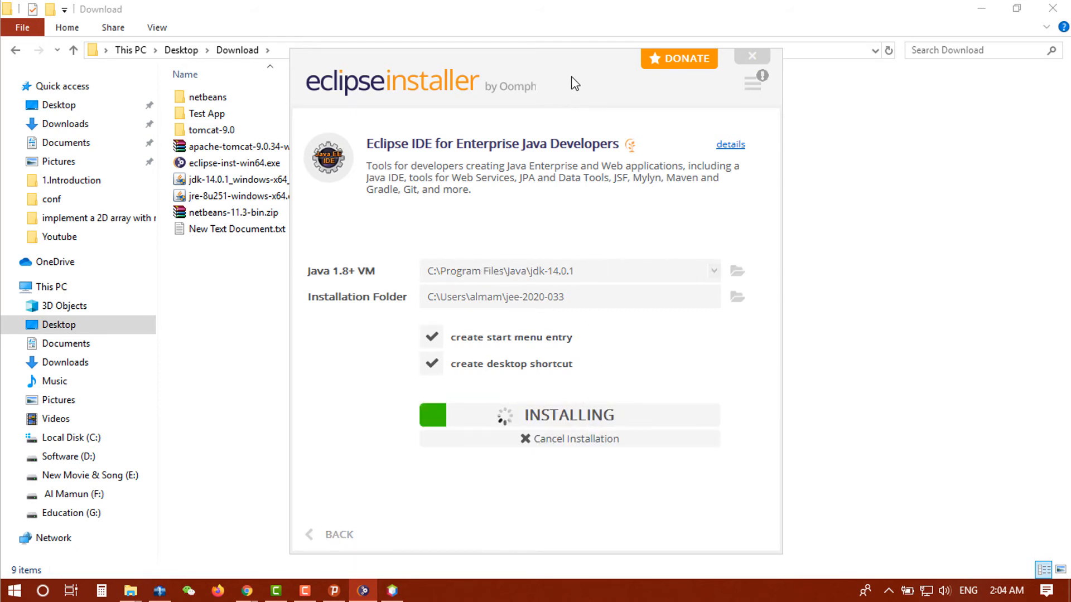
# Move the installer window aside and extract apache-tomcat-9.0.34-windows-x64.zip into the Download folder
pyautogui.moveTo(574, 81); pyautogui.dragTo(619, 86)
pyautogui.moveTo(338, 56); pyautogui.dragTo(549, 136)
pyautogui.moveTo(642, 167); pyautogui.dragTo(531, 84)
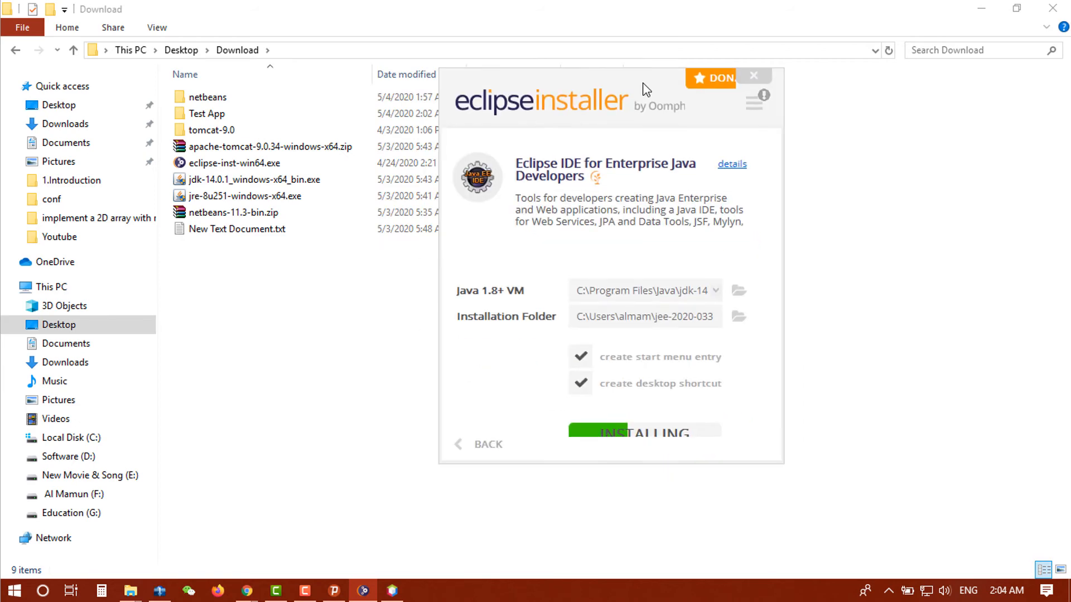
pyautogui.rightClick(286, 148)
pyautogui.click(323, 229)
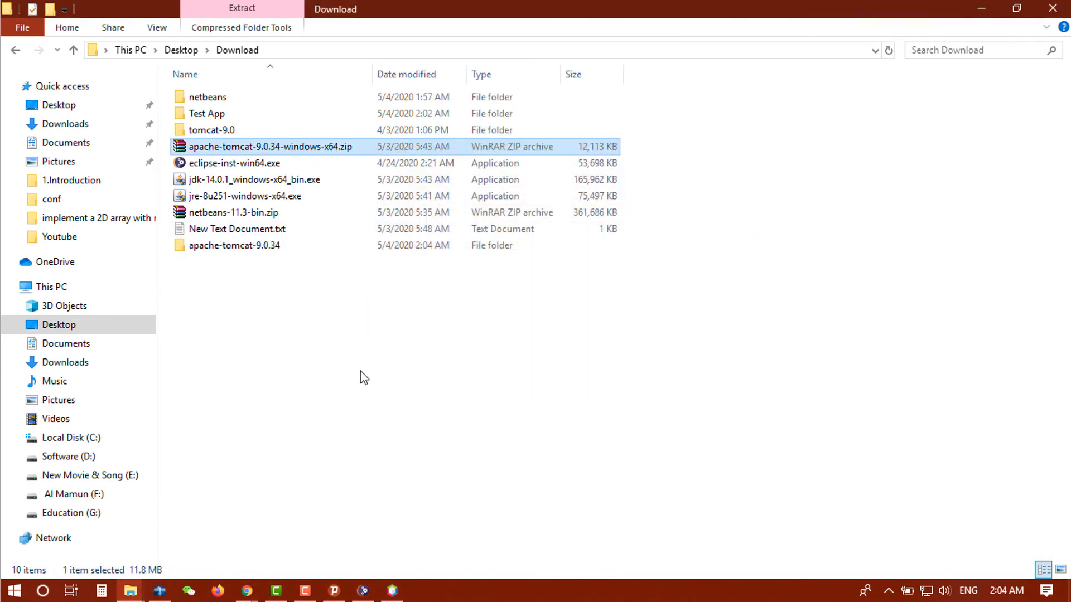
pyautogui.click(361, 373)
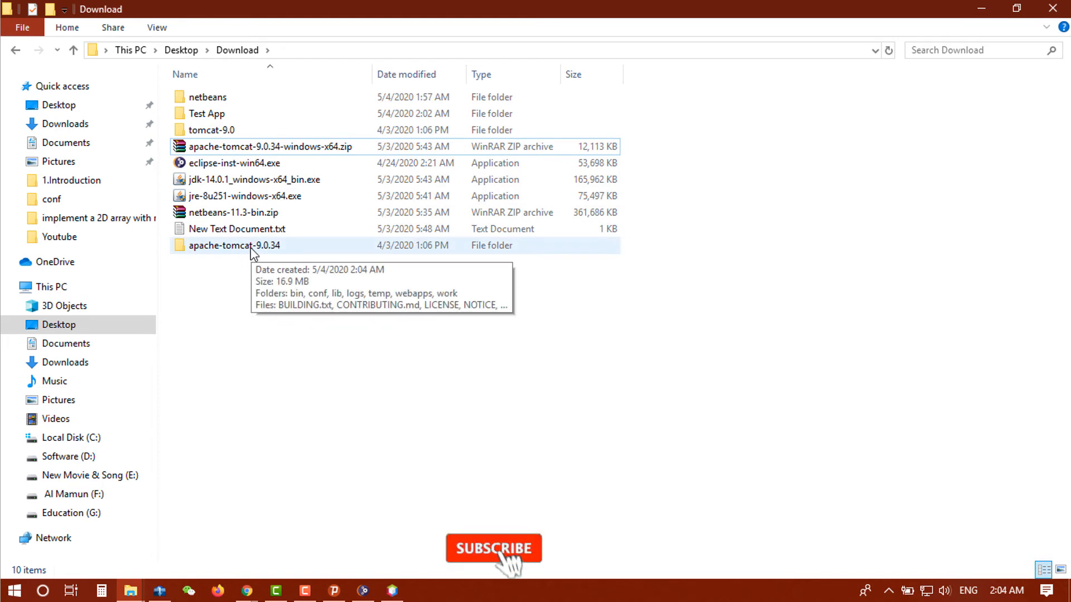
# Return to the Eclipse installer, enlarge and reposition its window, and dismiss the slow-installation notice
pyautogui.click(363, 590)
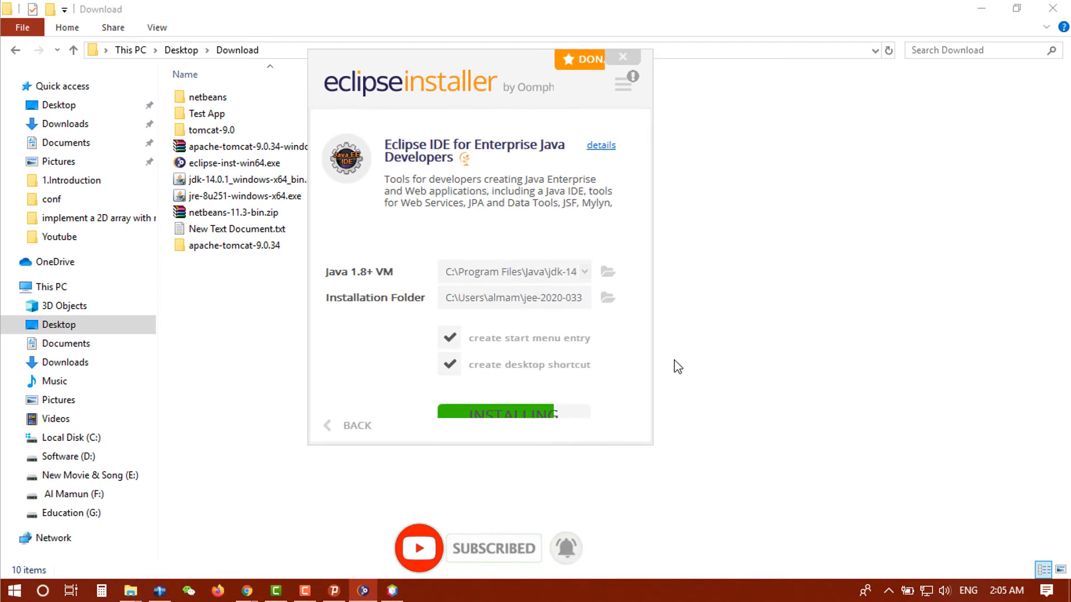
pyautogui.moveTo(659, 454); pyautogui.dragTo(827, 496)
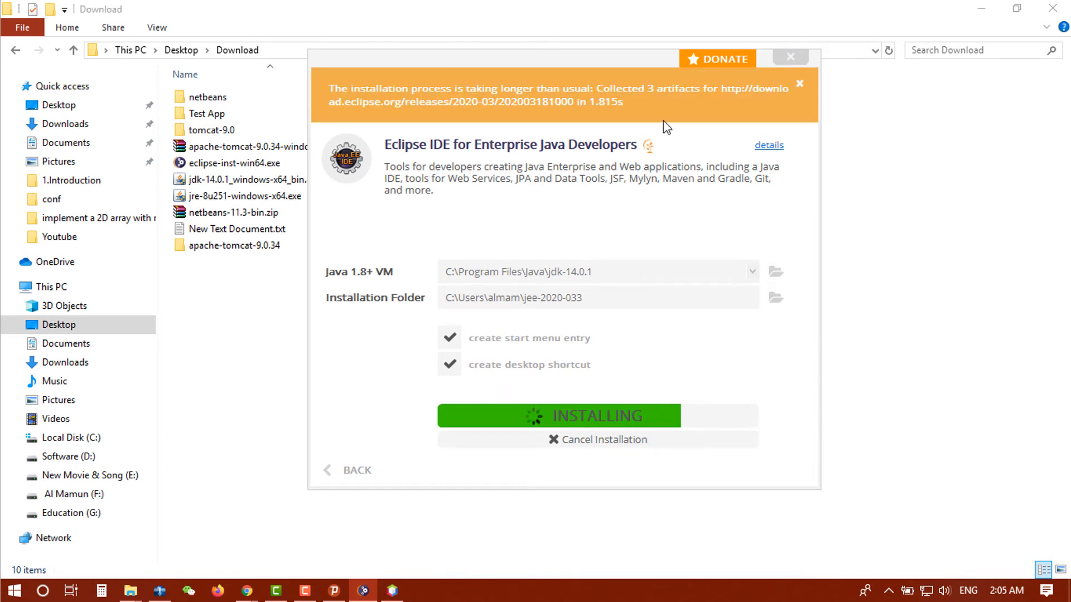
pyautogui.moveTo(664, 120); pyautogui.dragTo(576, 116)
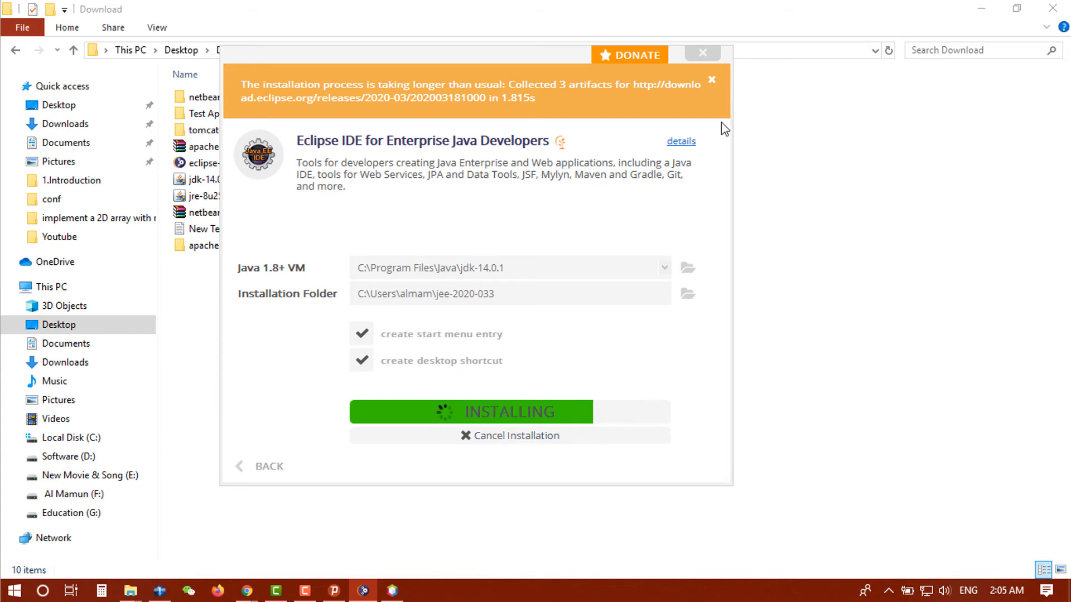
pyautogui.click(712, 80)
pyautogui.click(711, 81)
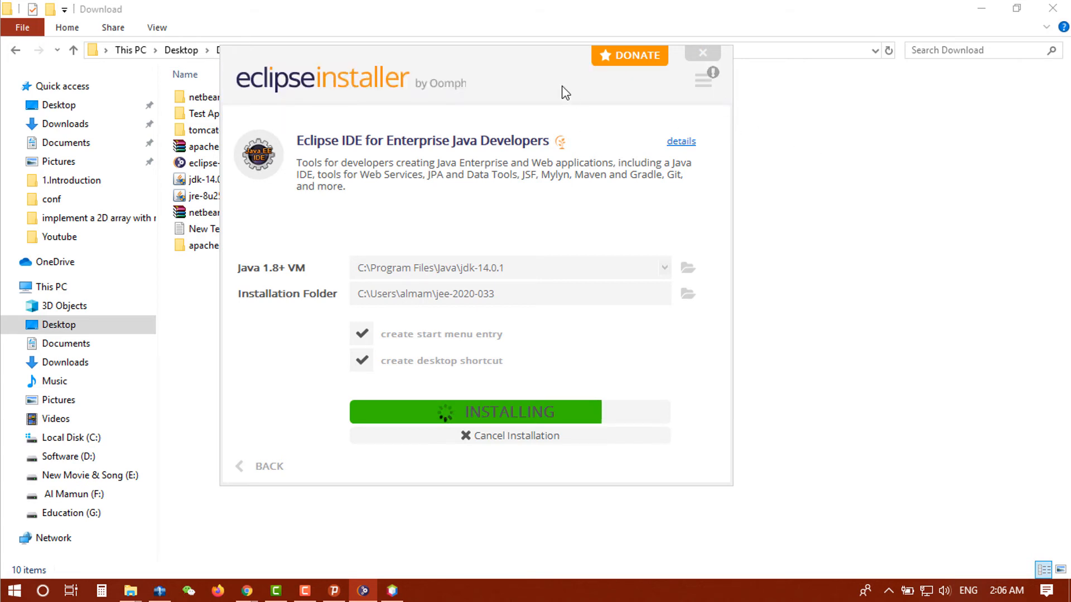
pyautogui.moveTo(562, 91); pyautogui.dragTo(590, 82)
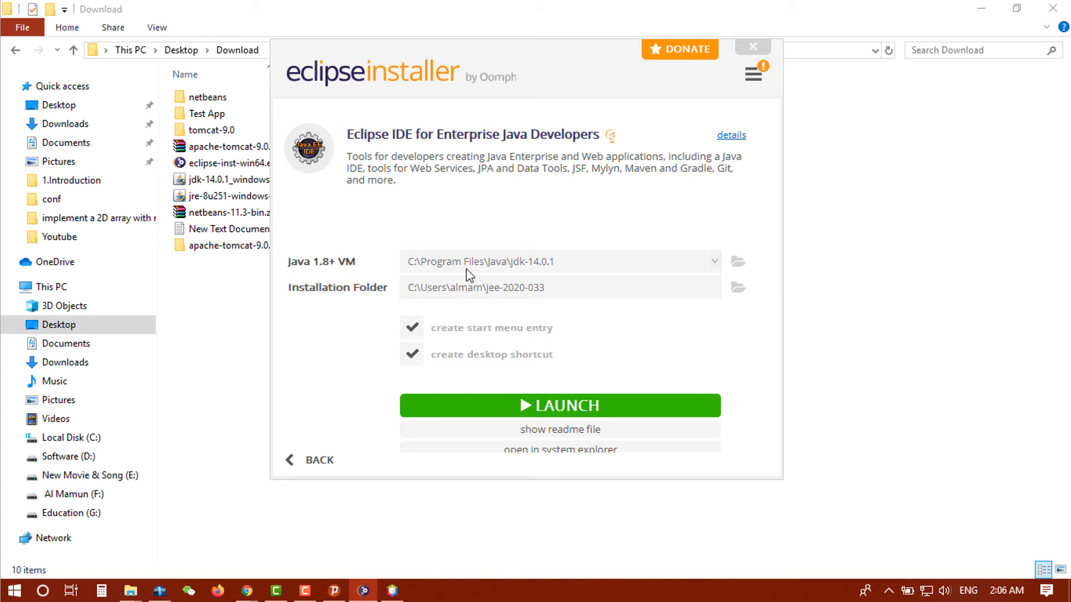
# Launch the installed Eclipse with a new folder named New folder inside Desktop\Download as its workspace
pyautogui.click(537, 411)
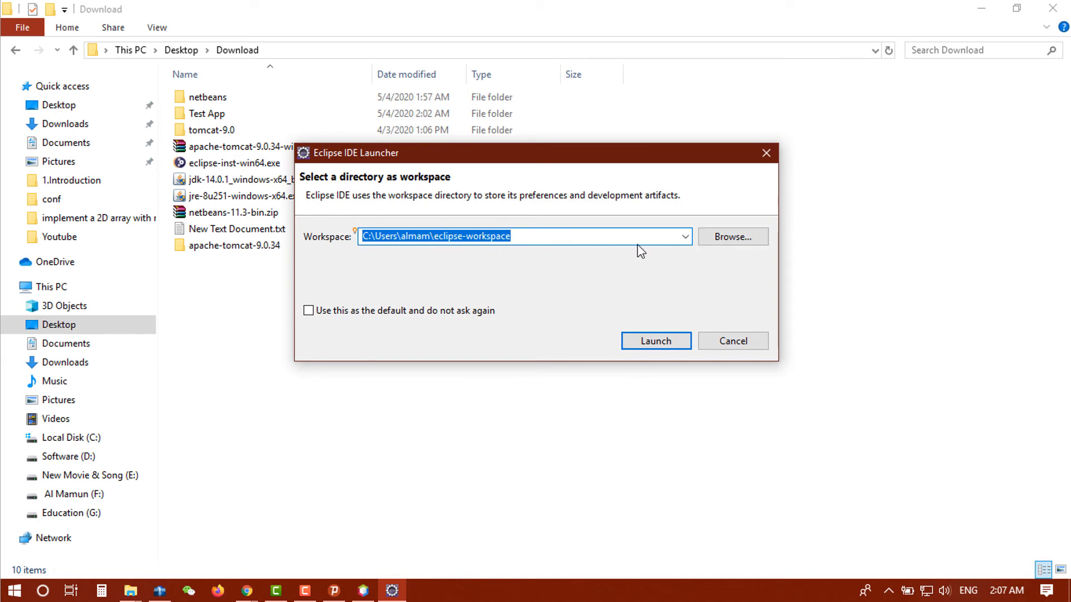
pyautogui.click(720, 237)
pyautogui.click(384, 281)
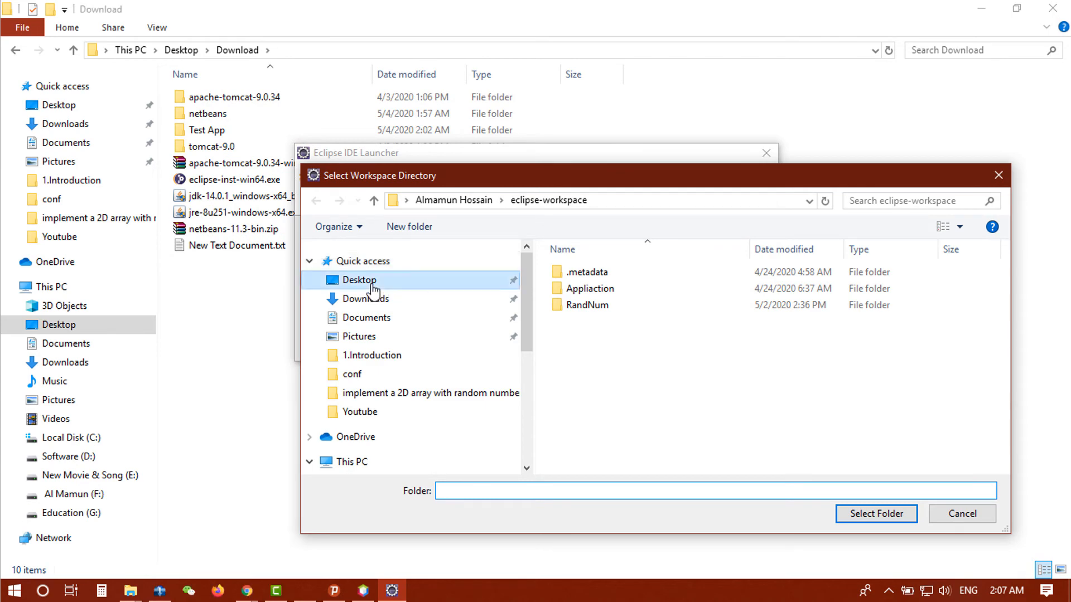
pyautogui.doubleClick(588, 284)
pyautogui.click(409, 226)
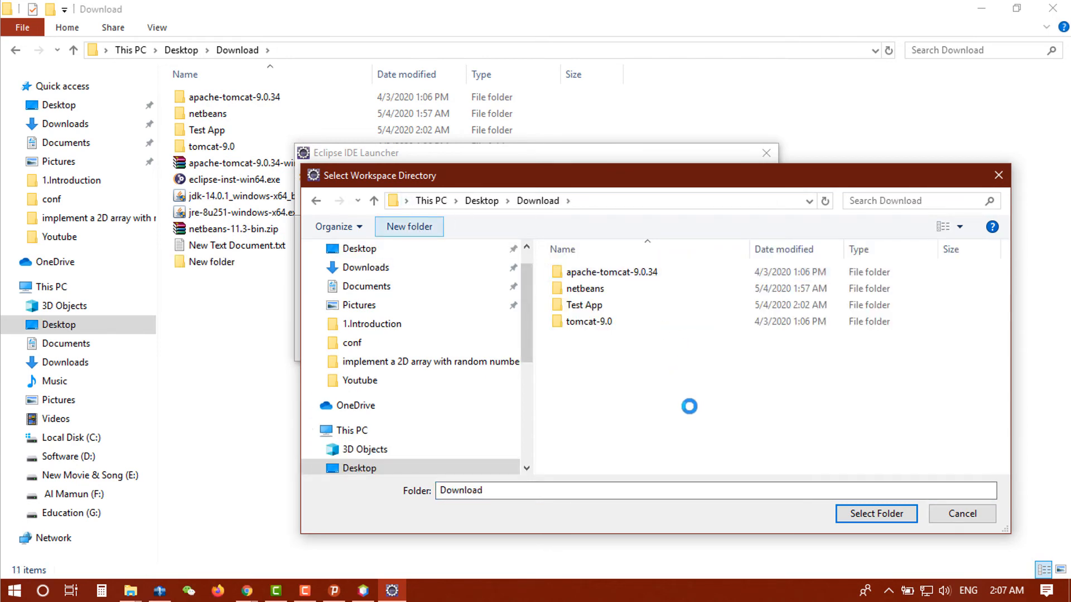
pyautogui.click(879, 514)
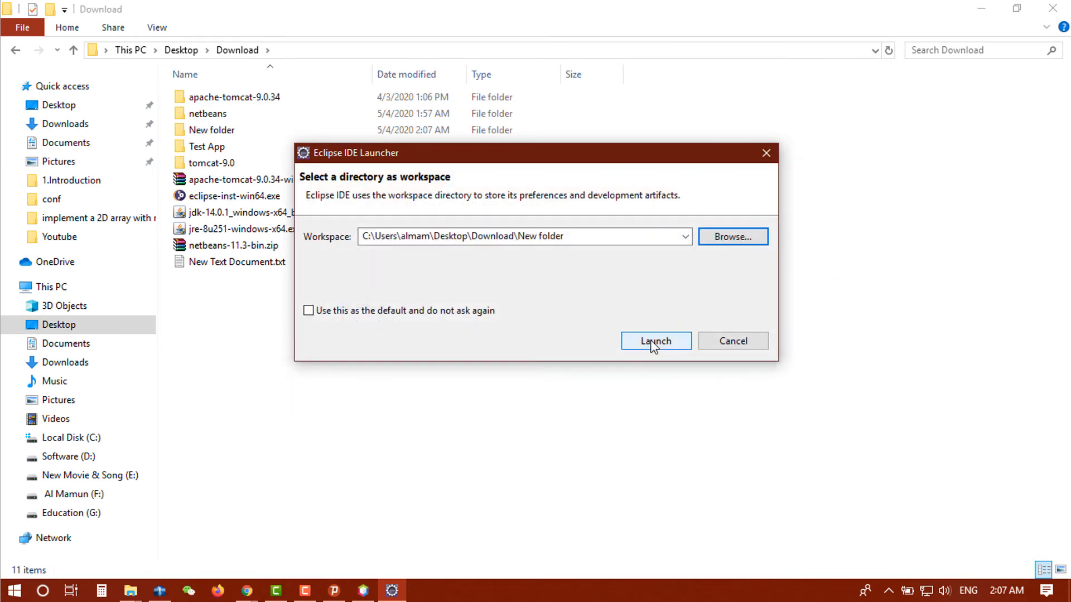
pyautogui.click(656, 341)
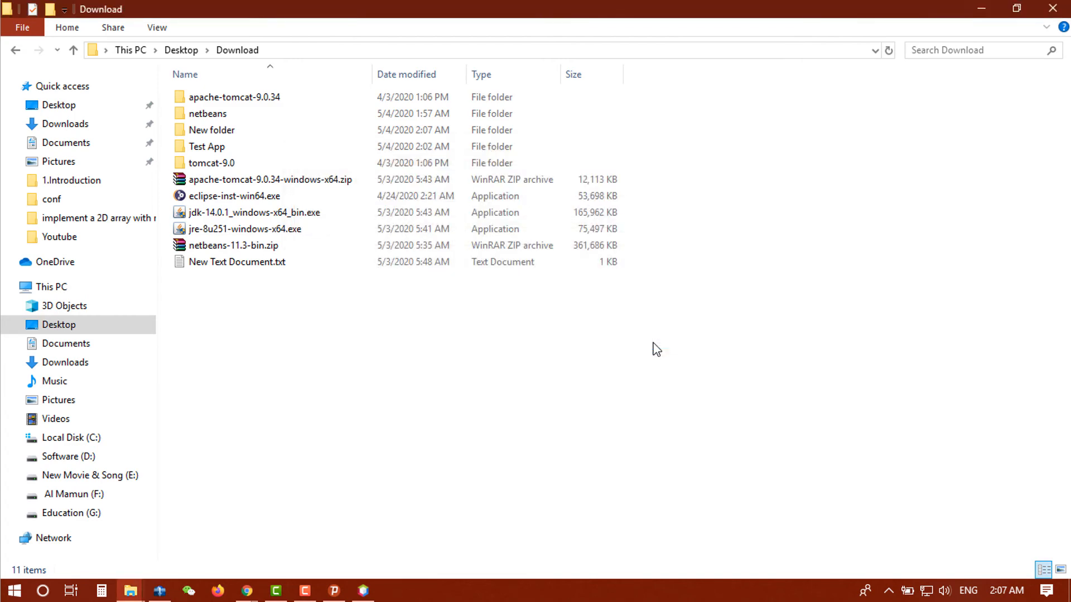
# Close NetBeans, maximize the Eclipse window, and close its Welcome page
pyautogui.click(363, 590)
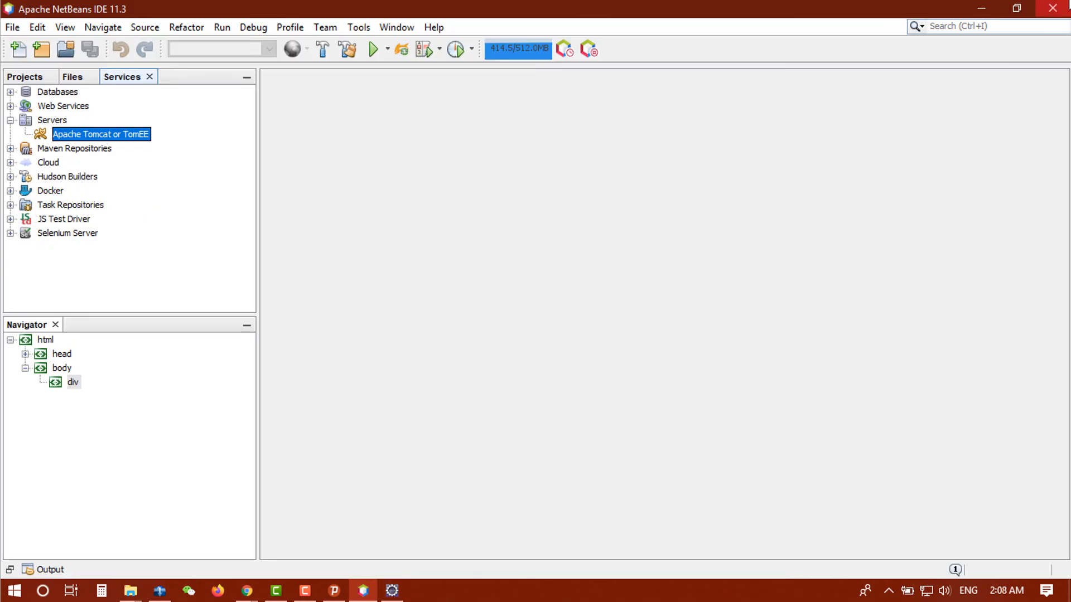
pyautogui.click(1054, 7)
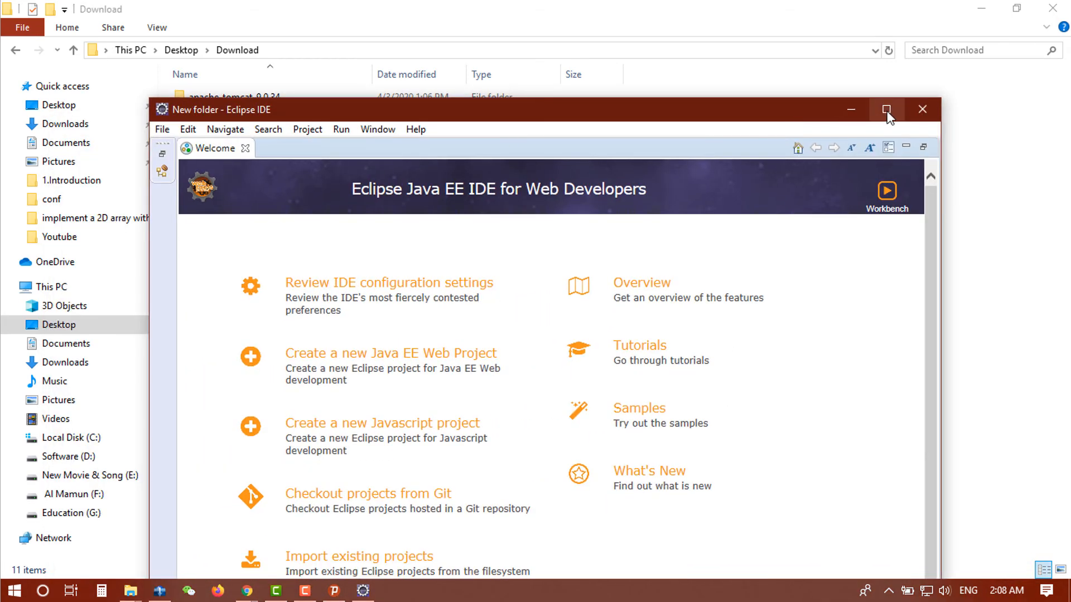
pyautogui.click(885, 111)
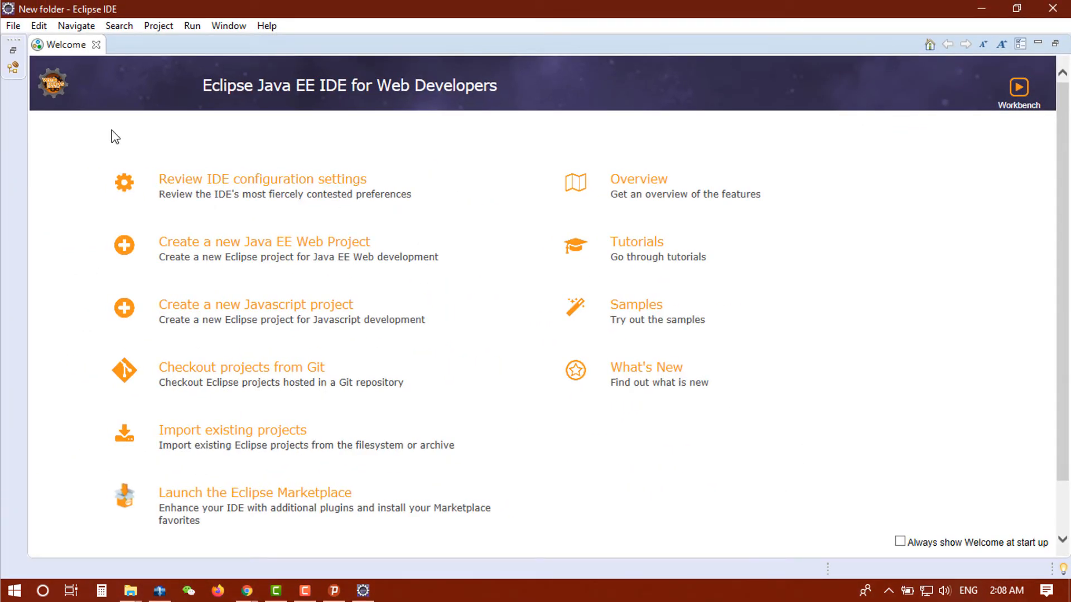
pyautogui.click(96, 44)
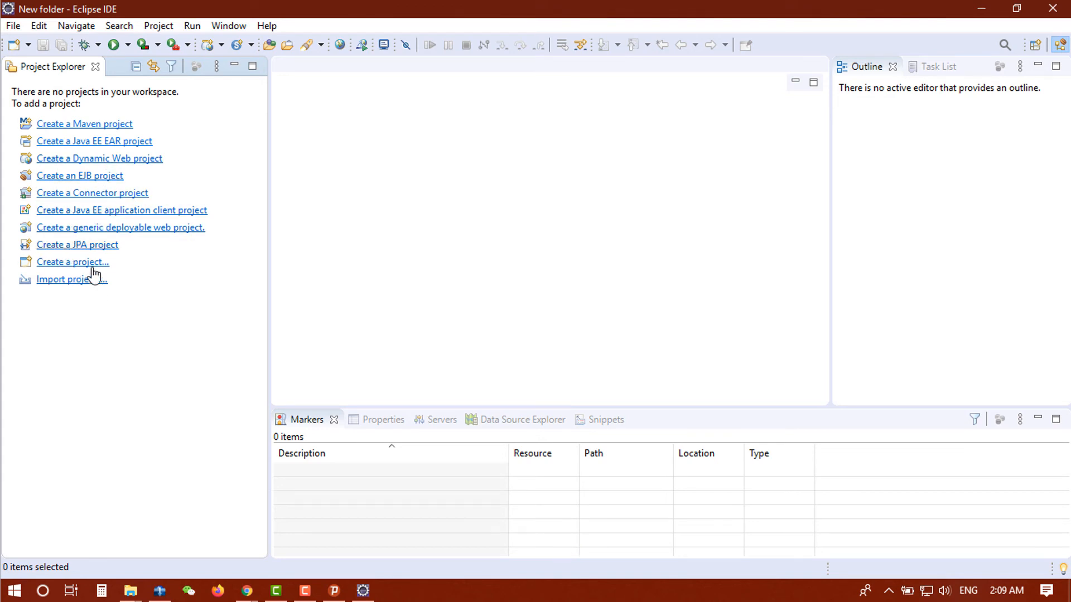
# Start the new-item wizard from the full list of wizards and choose Server from the Server category
pyautogui.click(13, 26)
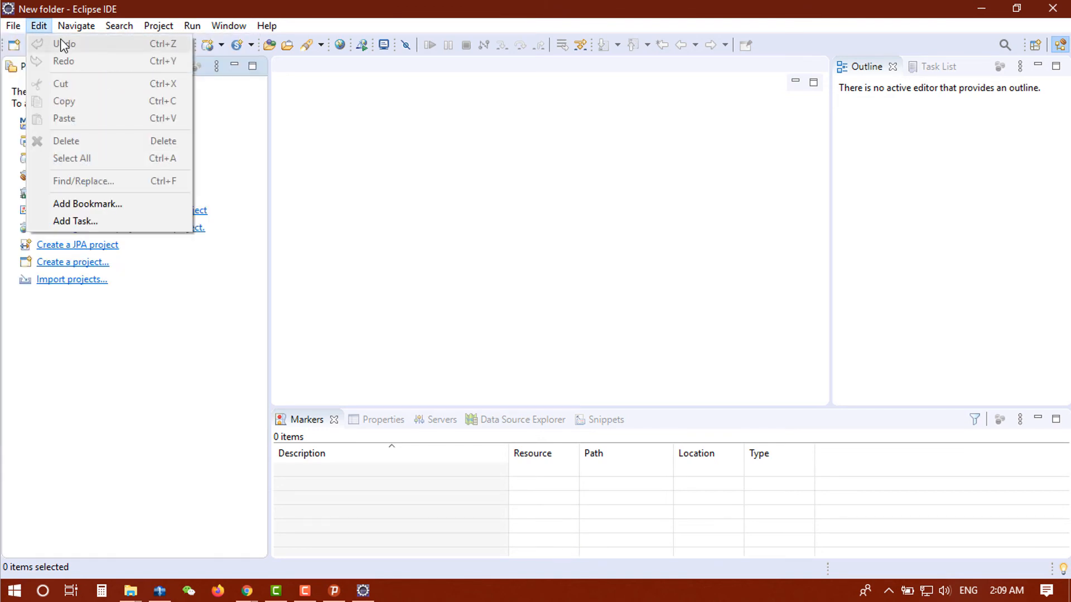
pyautogui.moveTo(204, 49)
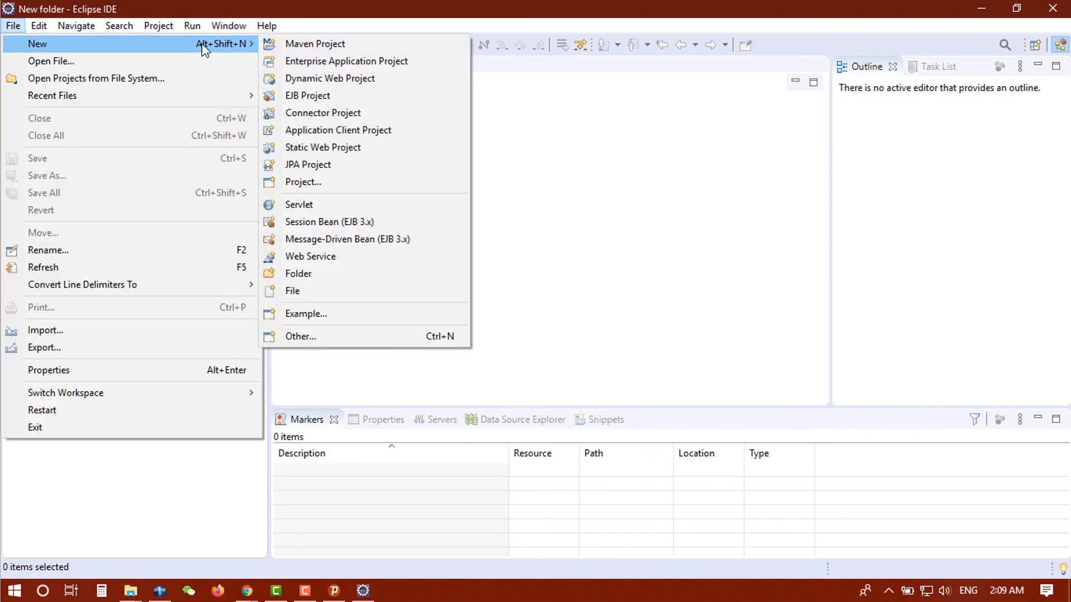
pyautogui.click(302, 336)
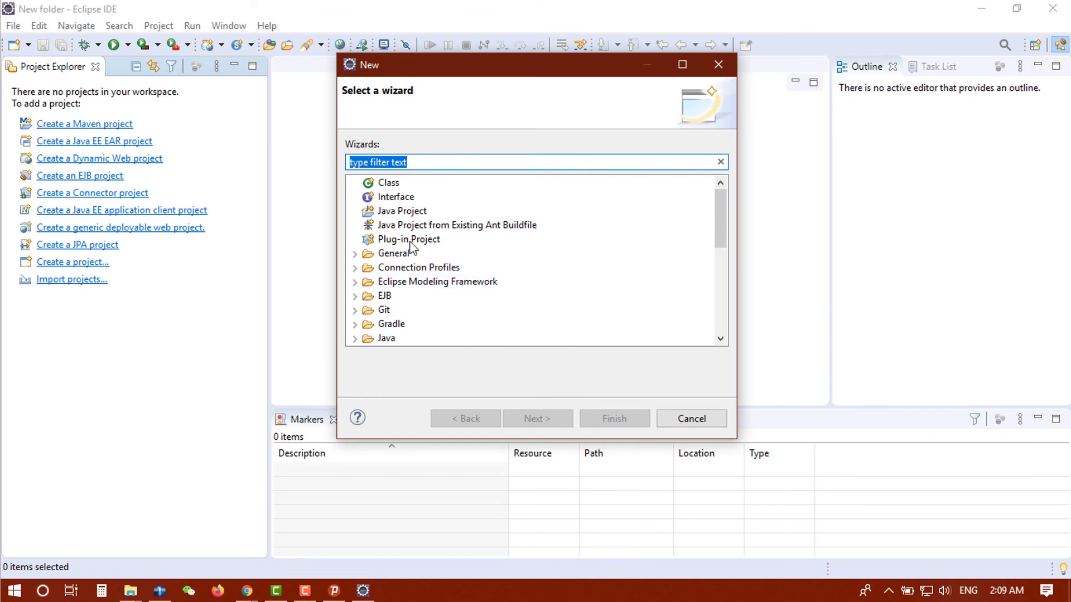
pyautogui.scroll(-4, 407, 212)
pyautogui.scroll(-2, 419, 235)
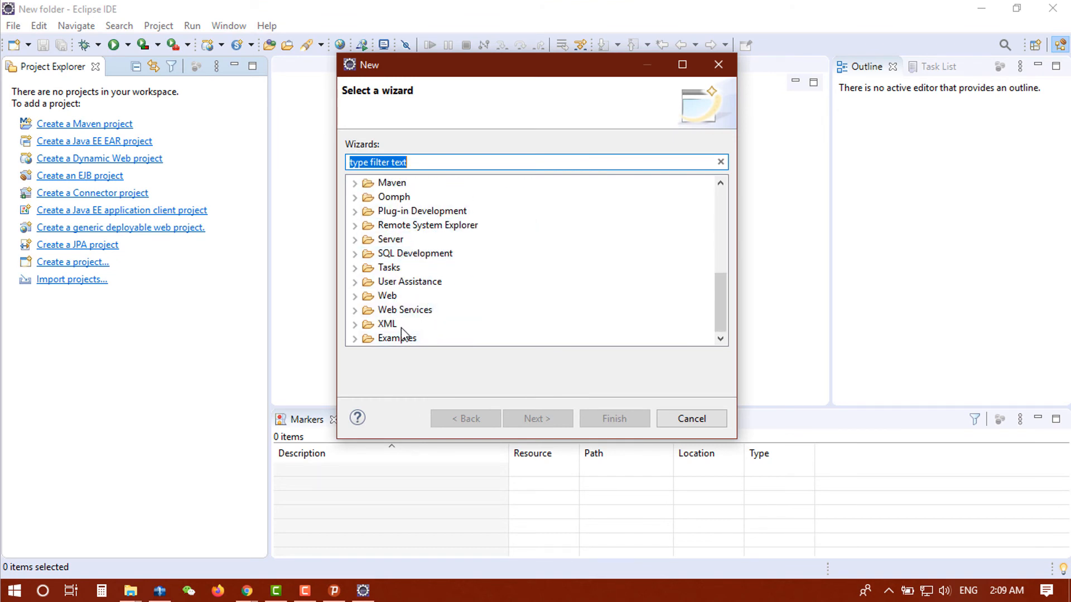
pyautogui.click(391, 244)
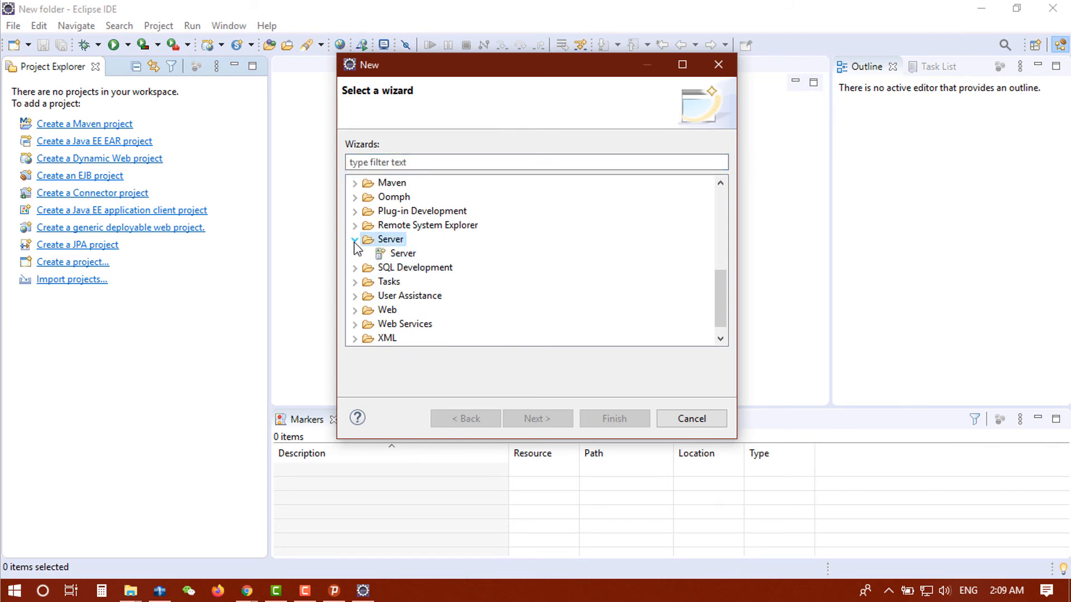
pyautogui.click(403, 255)
pyautogui.click(538, 420)
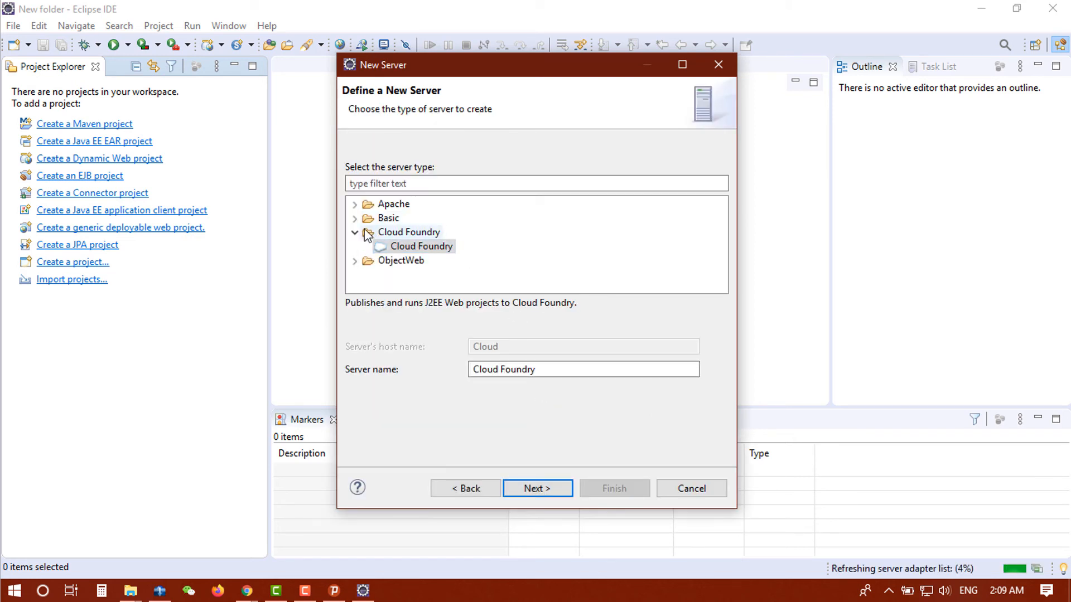
# Select Tomcat v9.0 Server from the Apache group as the server type and continue to the installation directory settings
pyautogui.click(354, 233)
pyautogui.click(355, 204)
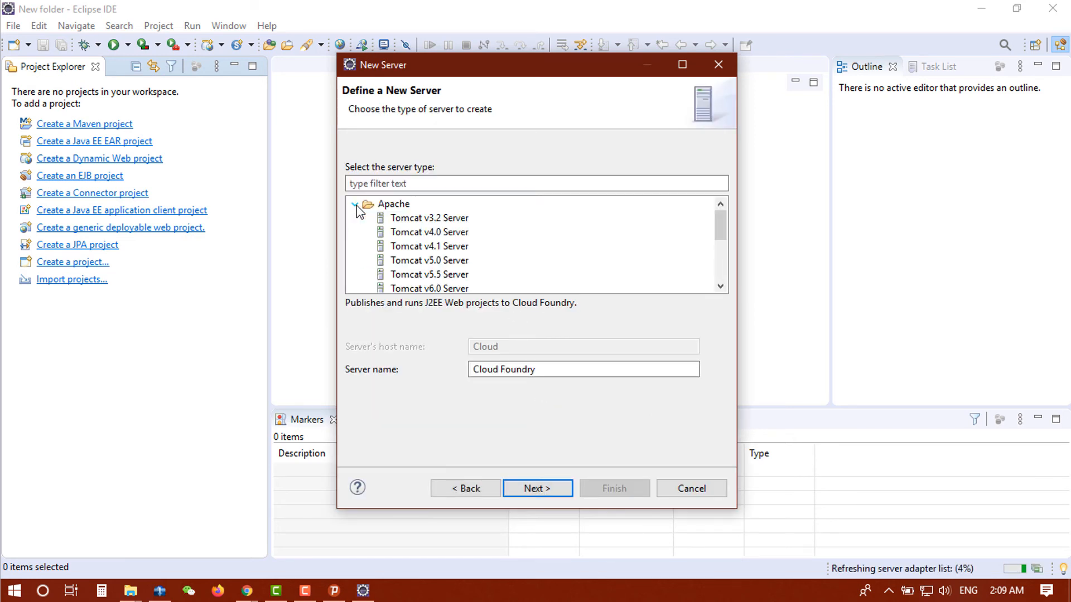
pyautogui.scroll(-2, 430, 240)
pyautogui.click(426, 260)
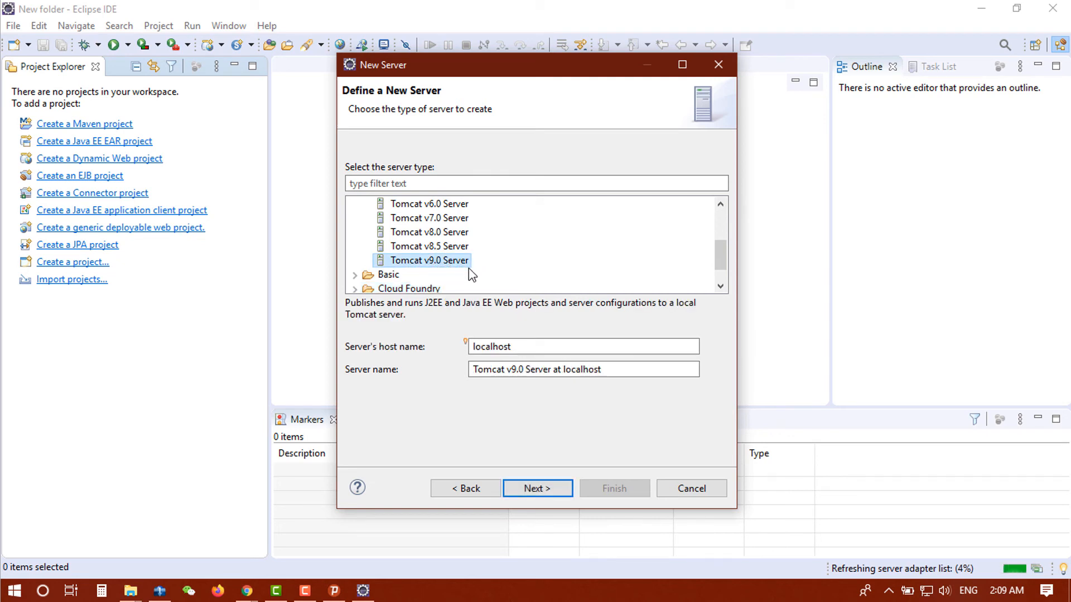
pyautogui.click(539, 488)
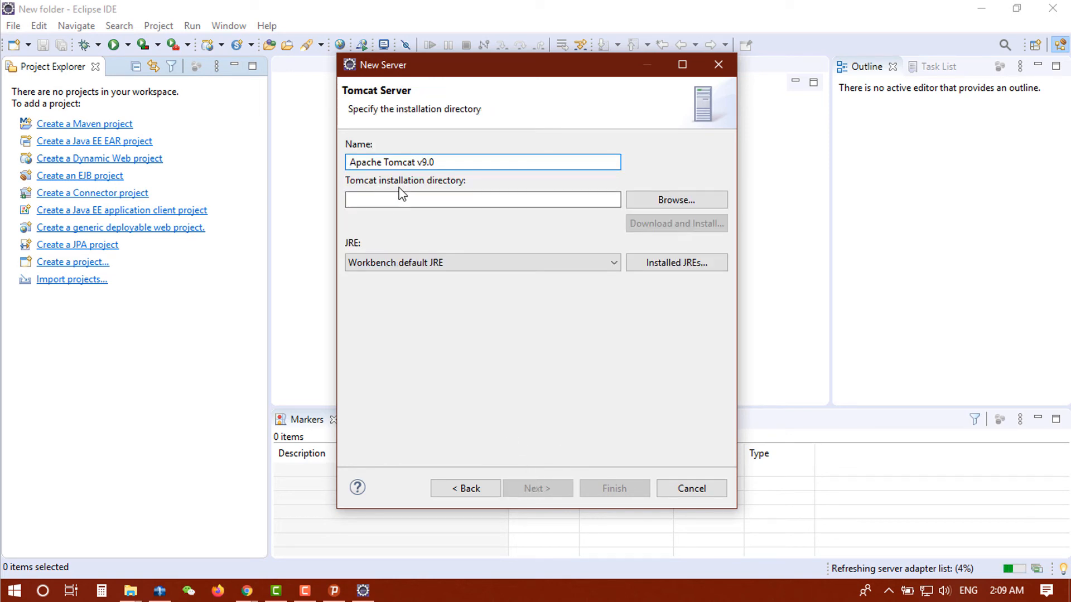
# Set the Tomcat installation directory to the apache-tomcat-9.0.34 folder in Desktop\Download and finish creating the server
pyautogui.click(650, 200)
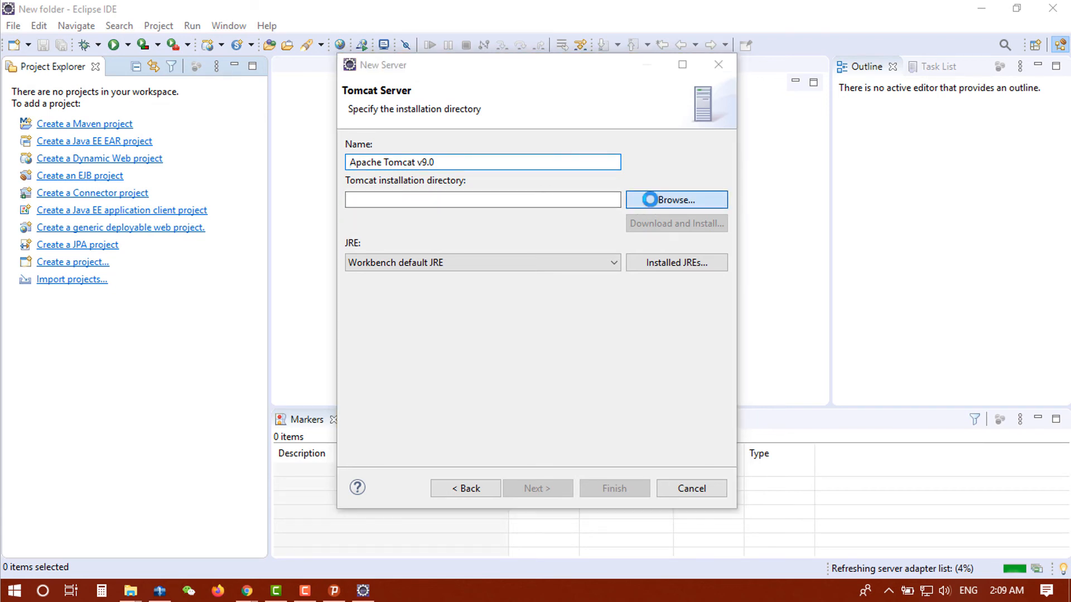
pyautogui.click(579, 115)
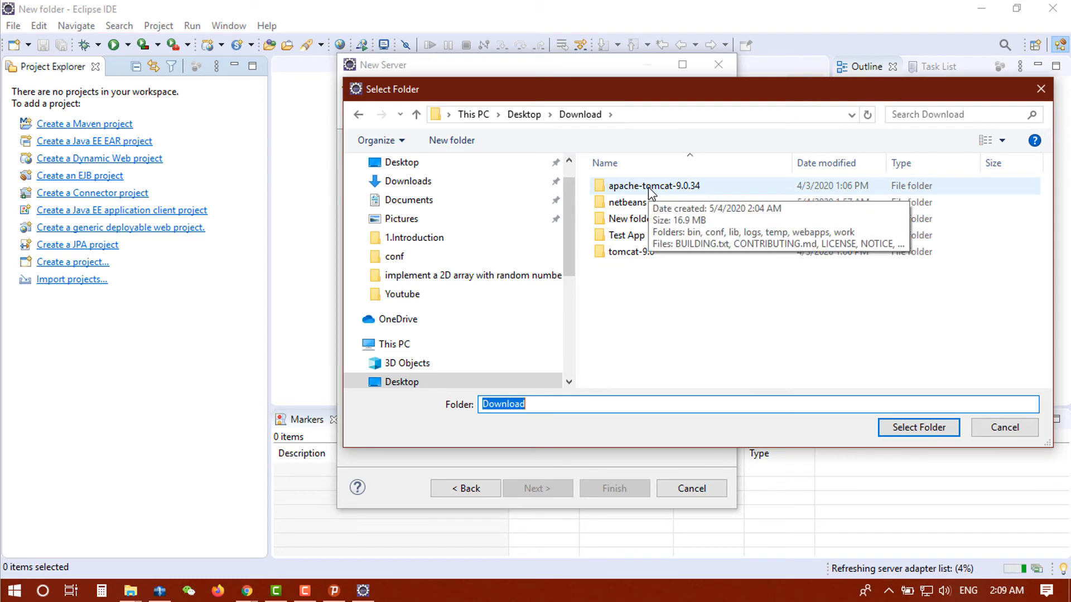
pyautogui.click(650, 190)
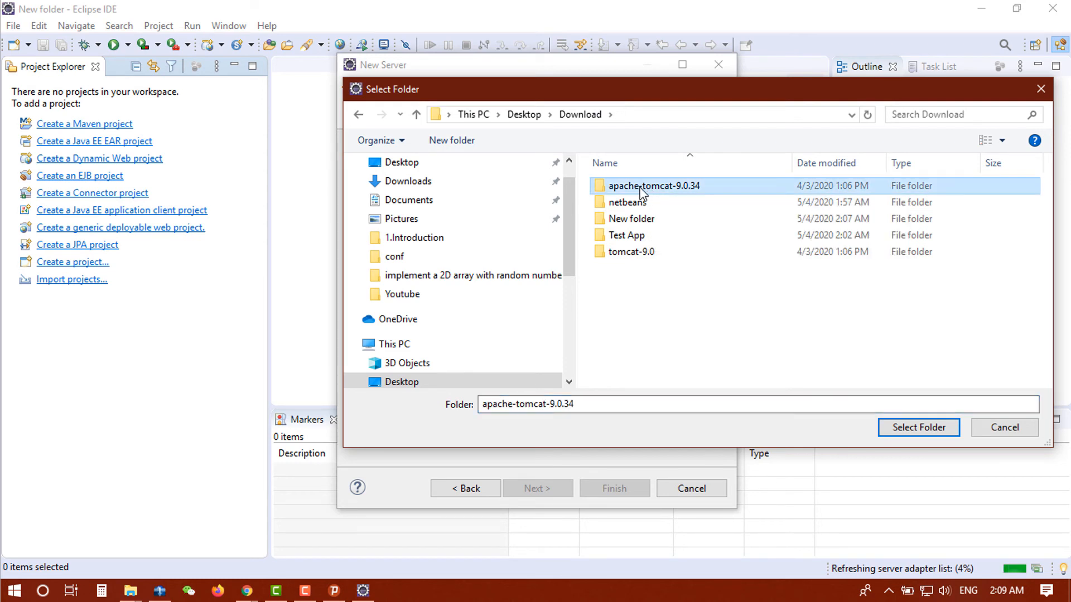
pyautogui.click(914, 427)
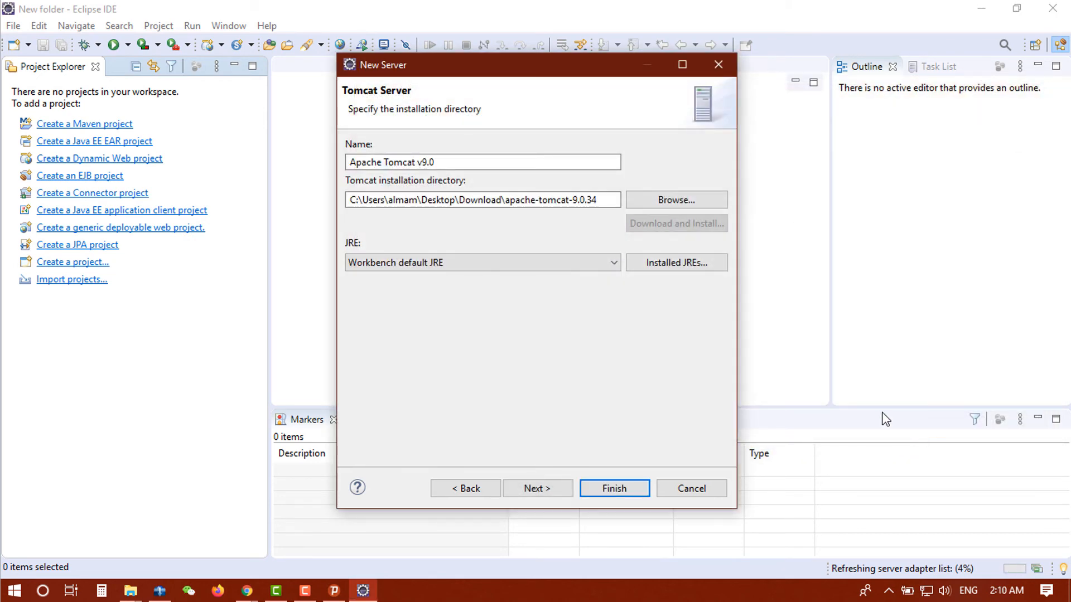
pyautogui.click(537, 488)
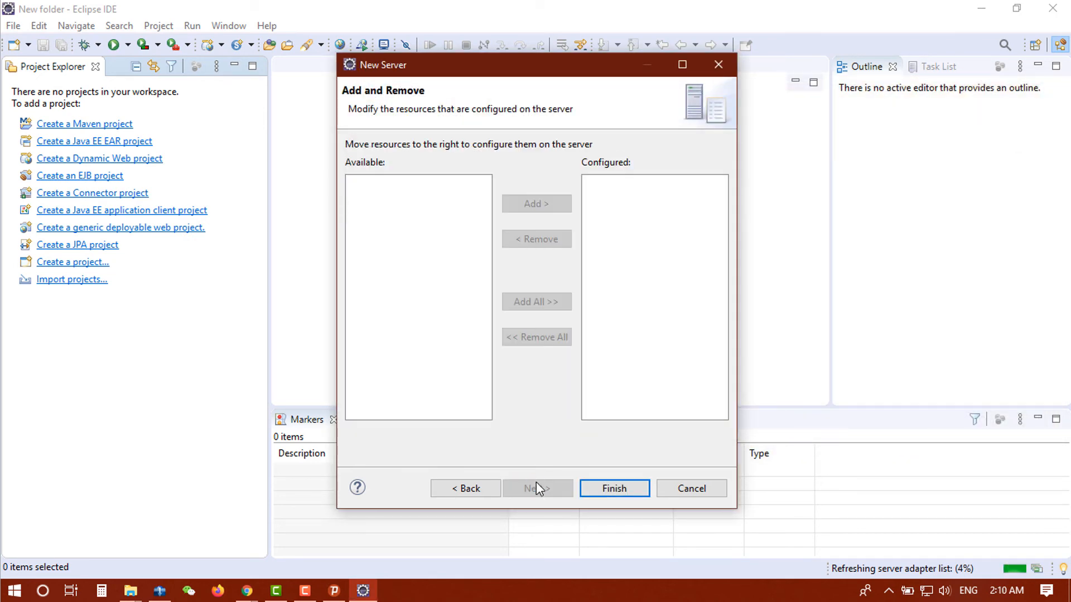
pyautogui.click(623, 489)
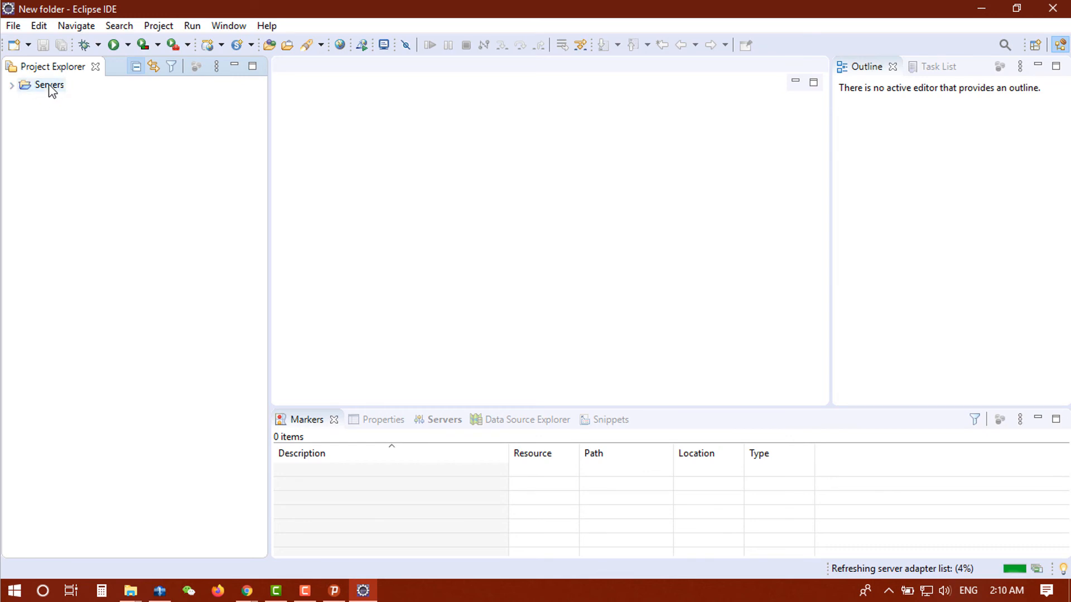
# Start a new Dynamic Web Project named Test APP and choose 4.0 as its dynamic web module version
pyautogui.click(14, 27)
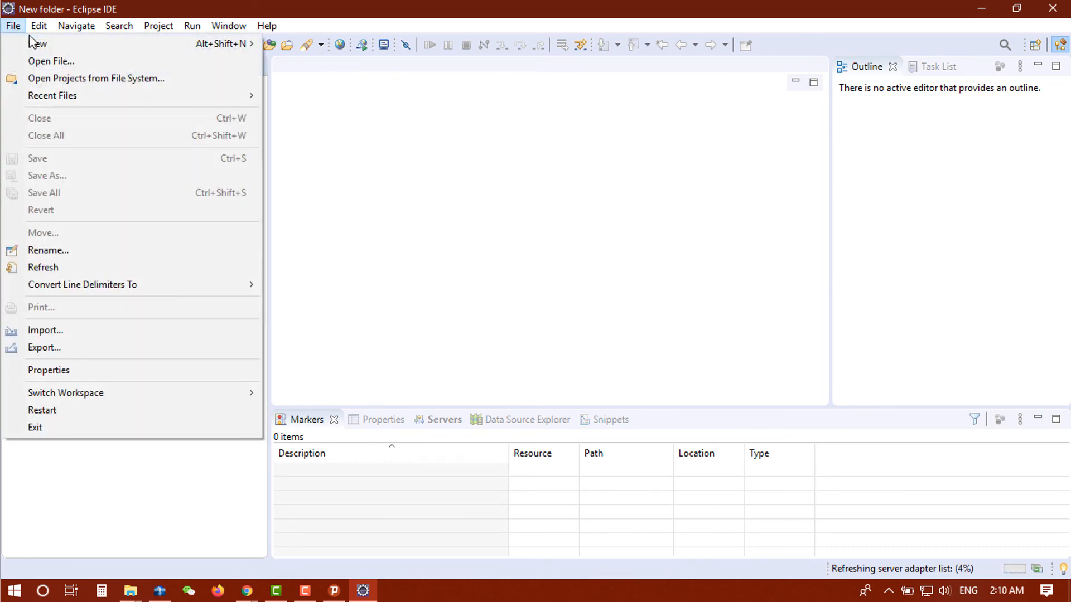
pyautogui.moveTo(71, 45)
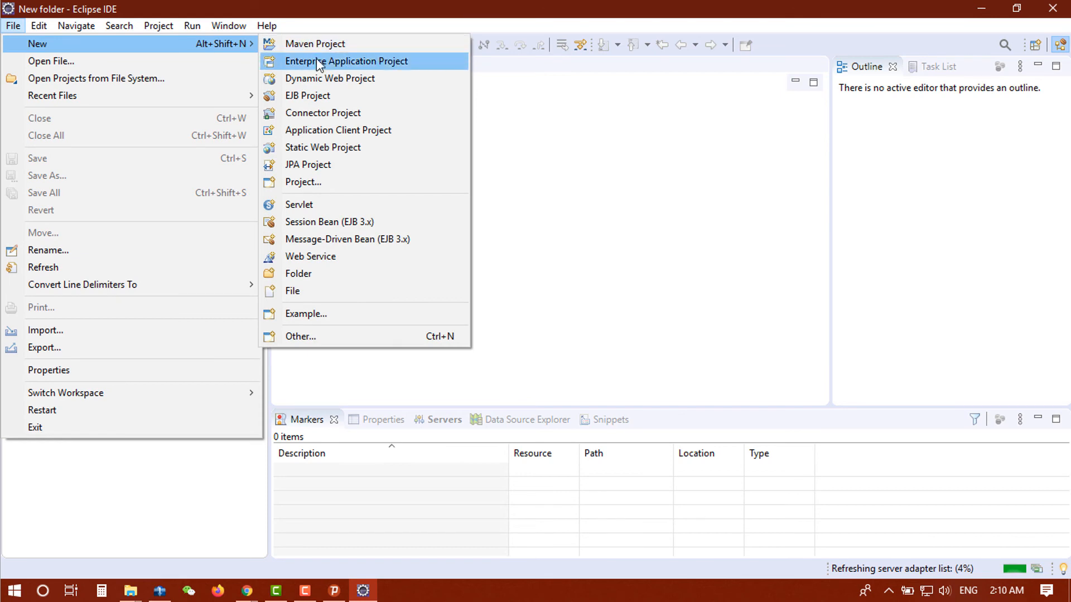
pyautogui.click(319, 78)
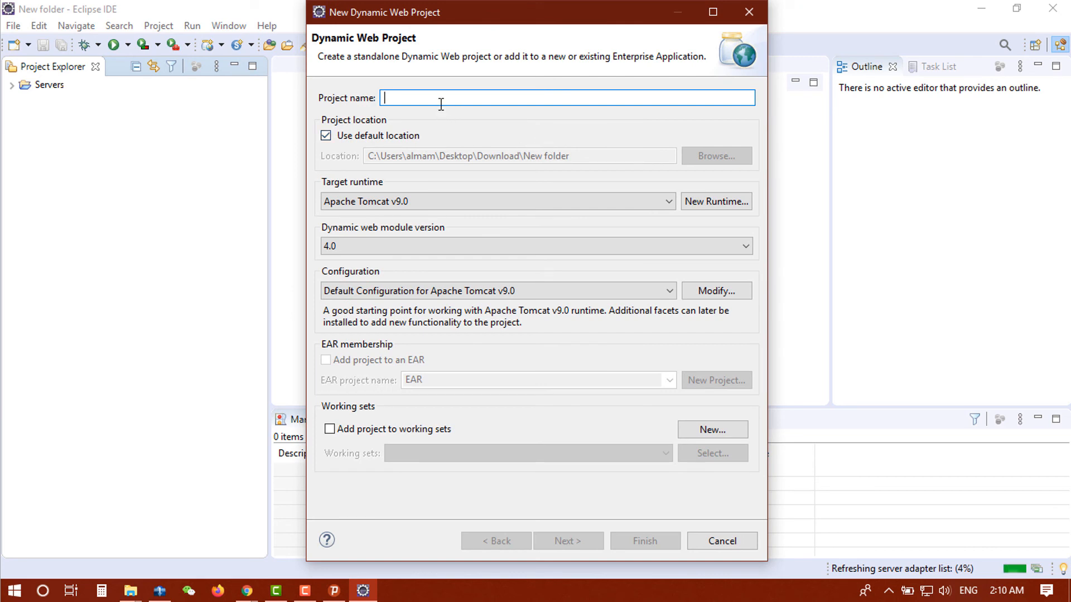
pyautogui.write('T')
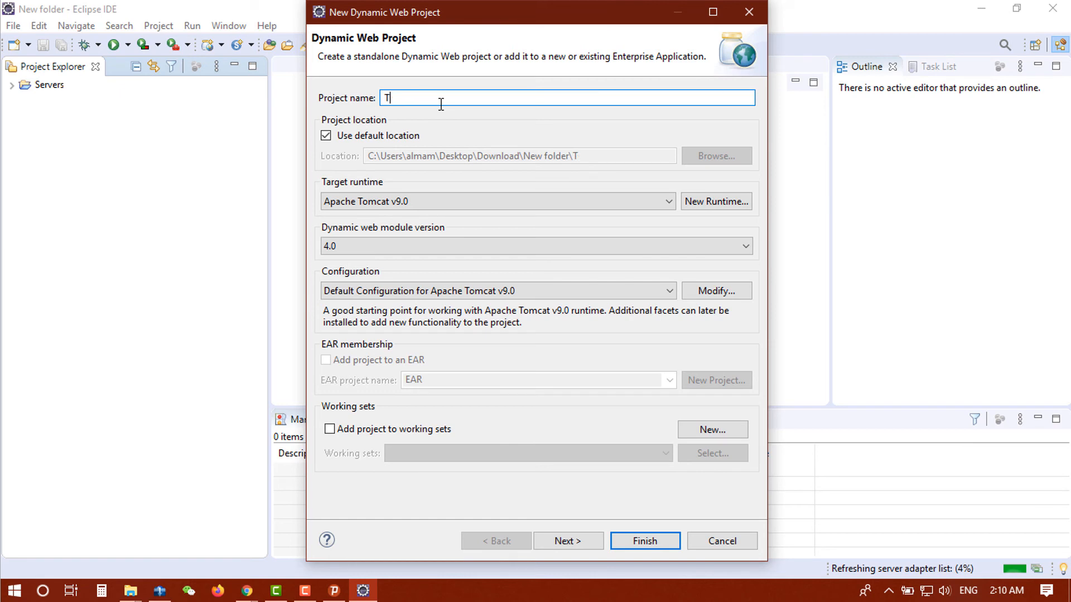
pyautogui.write('wstt APP')
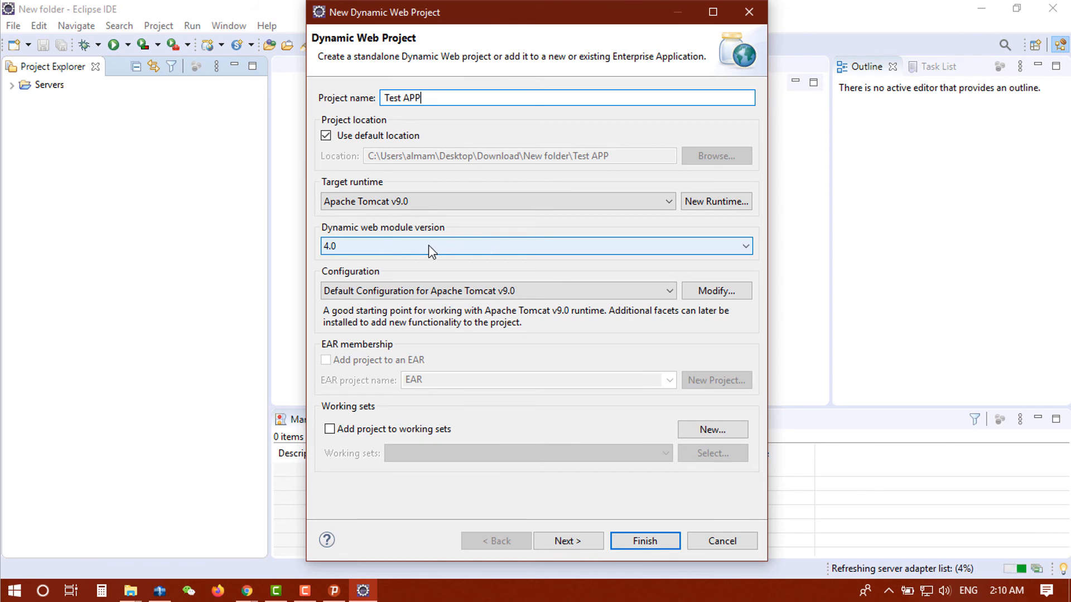
pyautogui.click(525, 250)
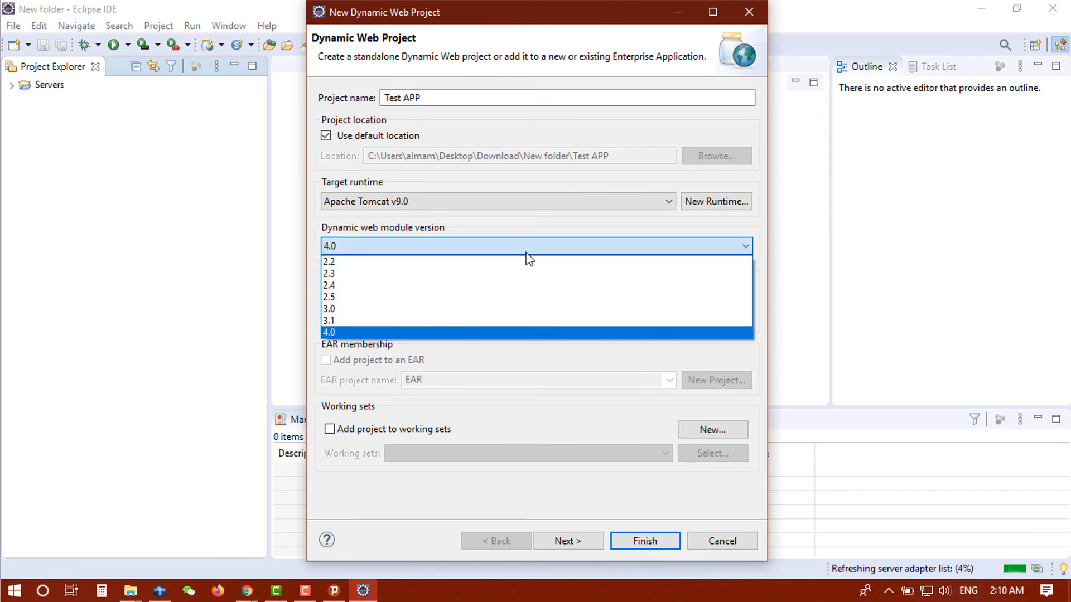
pyautogui.click(347, 331)
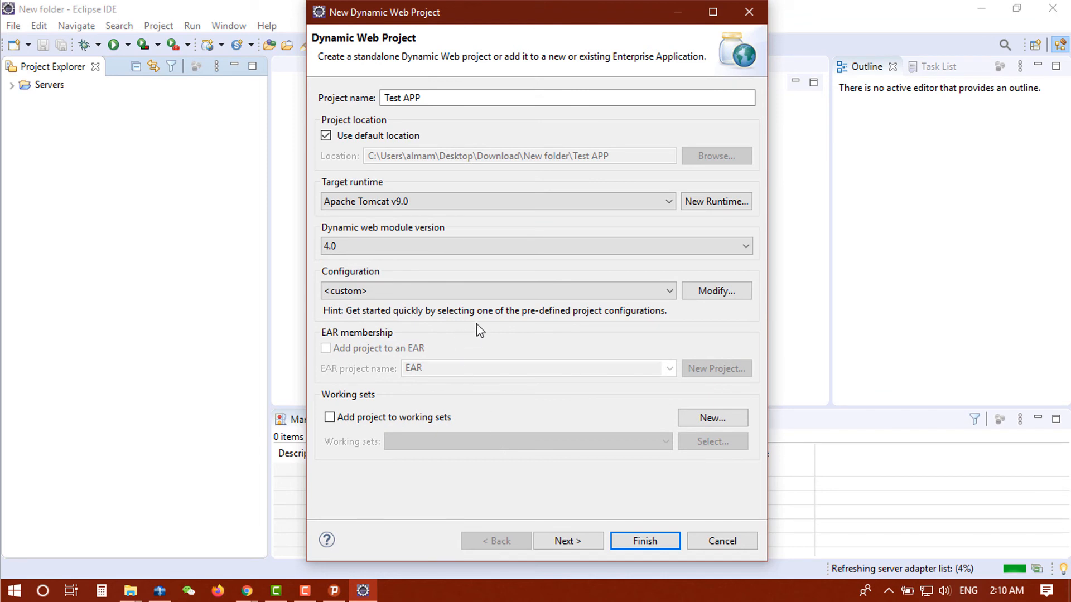
# Keep the default source folder, enable generation of the web.xml deployment descriptor, and finish creating the project
pyautogui.click(568, 541)
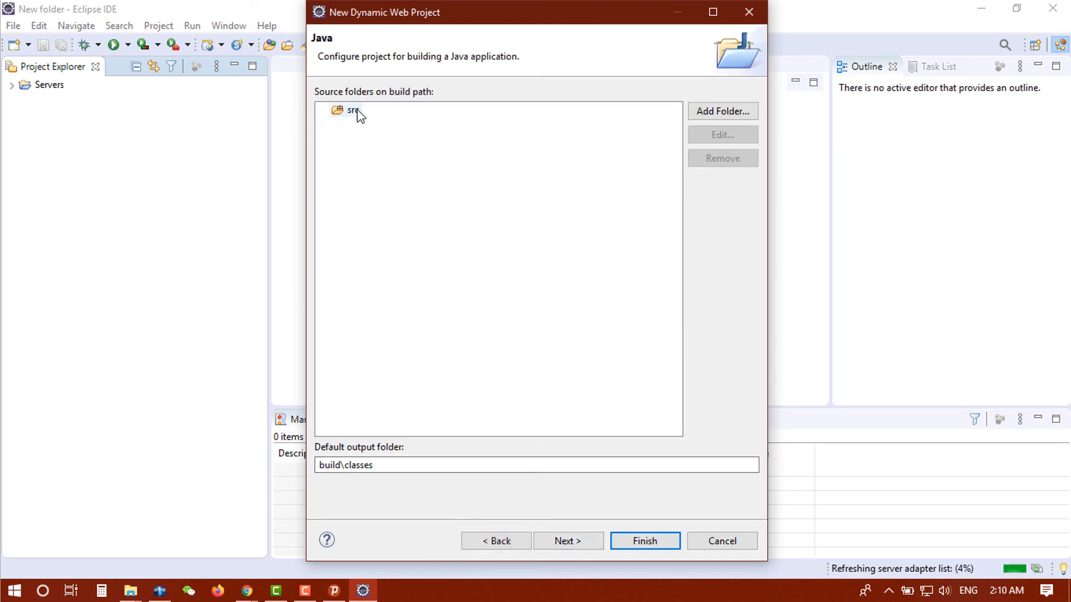
pyautogui.click(568, 541)
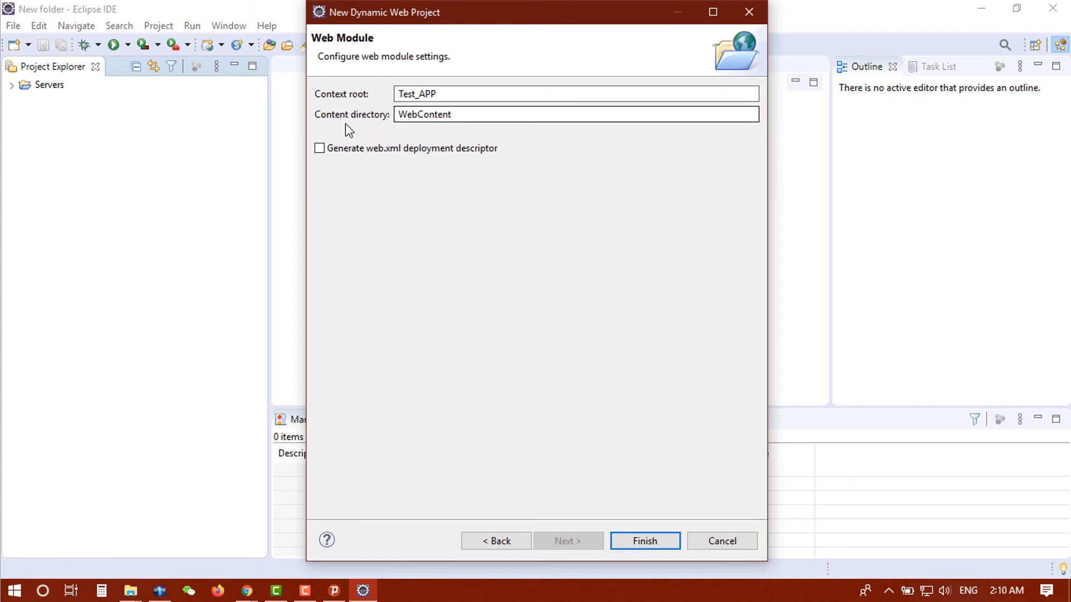
pyautogui.click(320, 150)
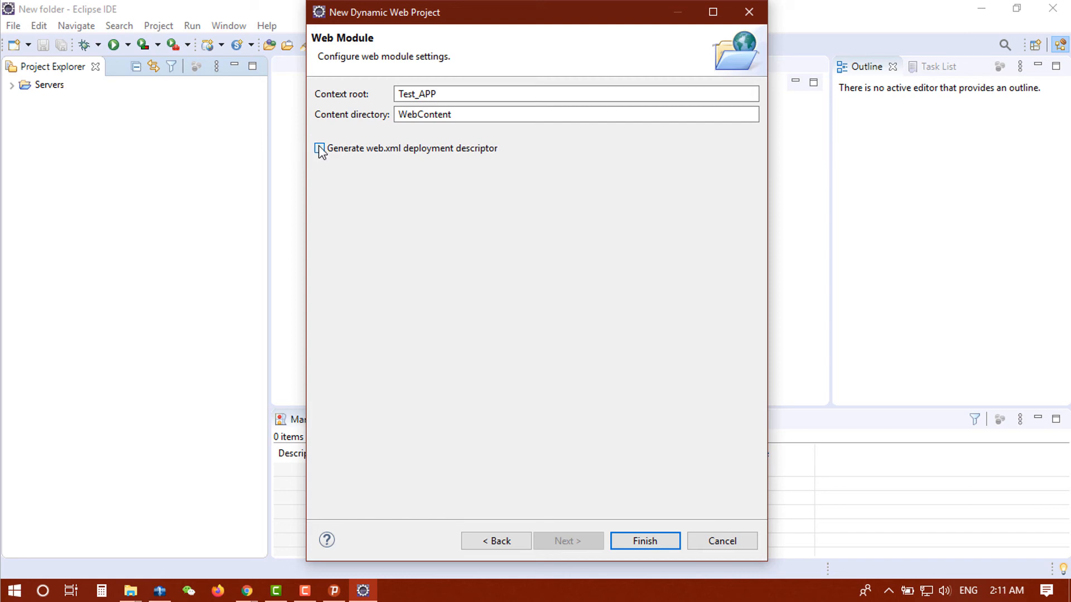
pyautogui.click(642, 543)
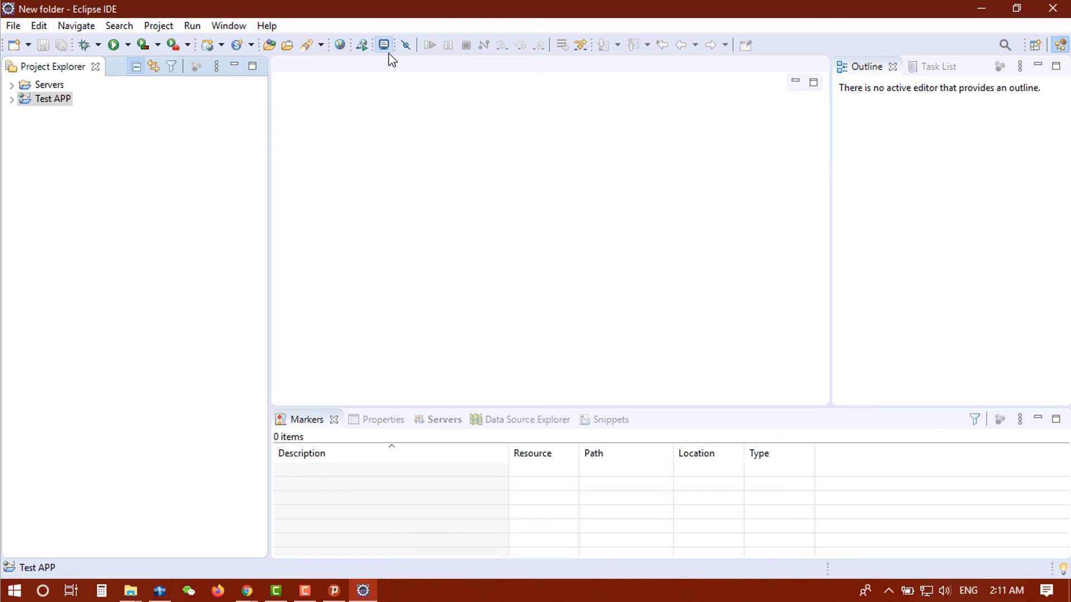
# Examine the Test APP project structure, including the Java Resources, WebContent and WEB-INF folders
pyautogui.click(11, 99)
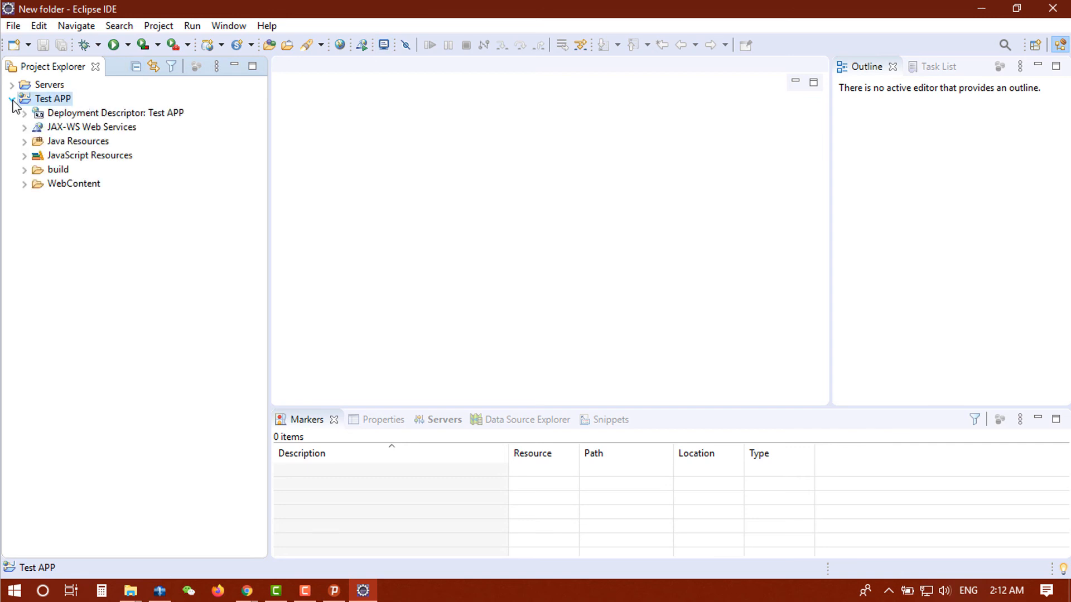
pyautogui.click(24, 185)
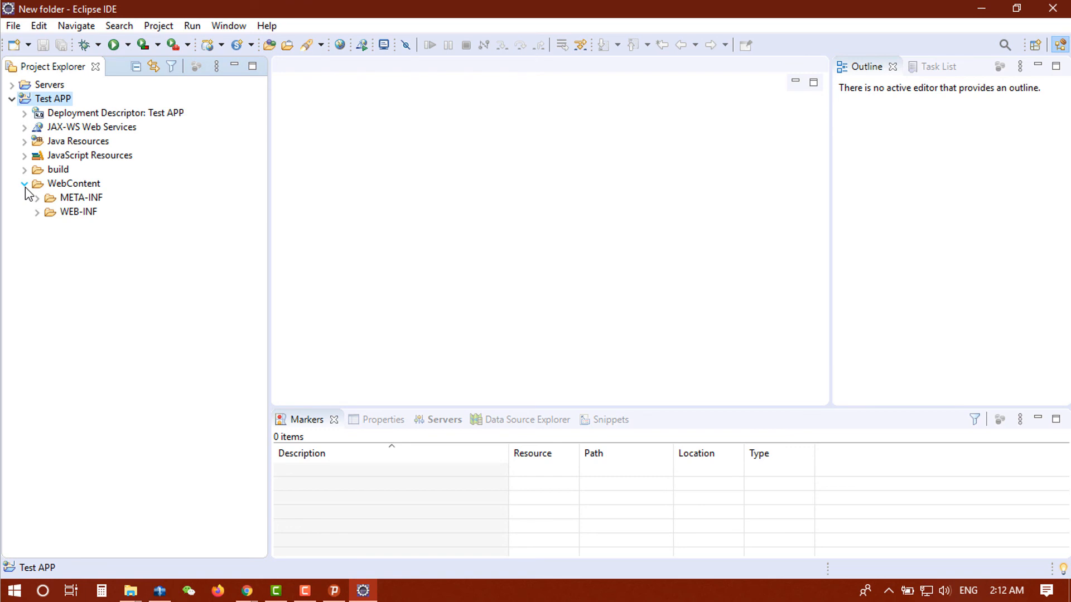
pyautogui.click(26, 143)
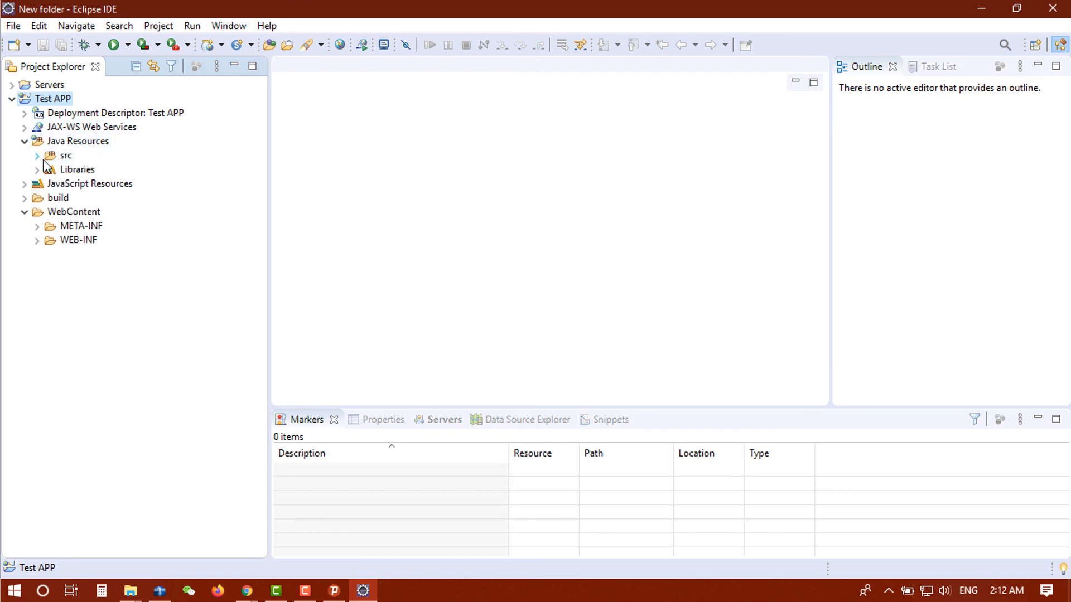
pyautogui.click(37, 156)
pyautogui.click(25, 141)
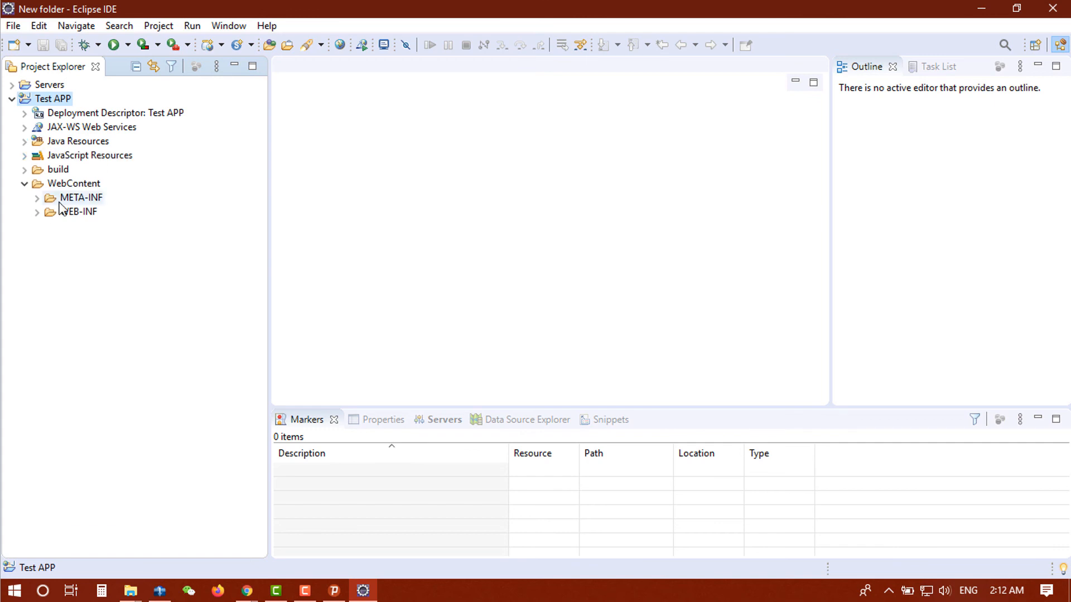
pyautogui.click(37, 212)
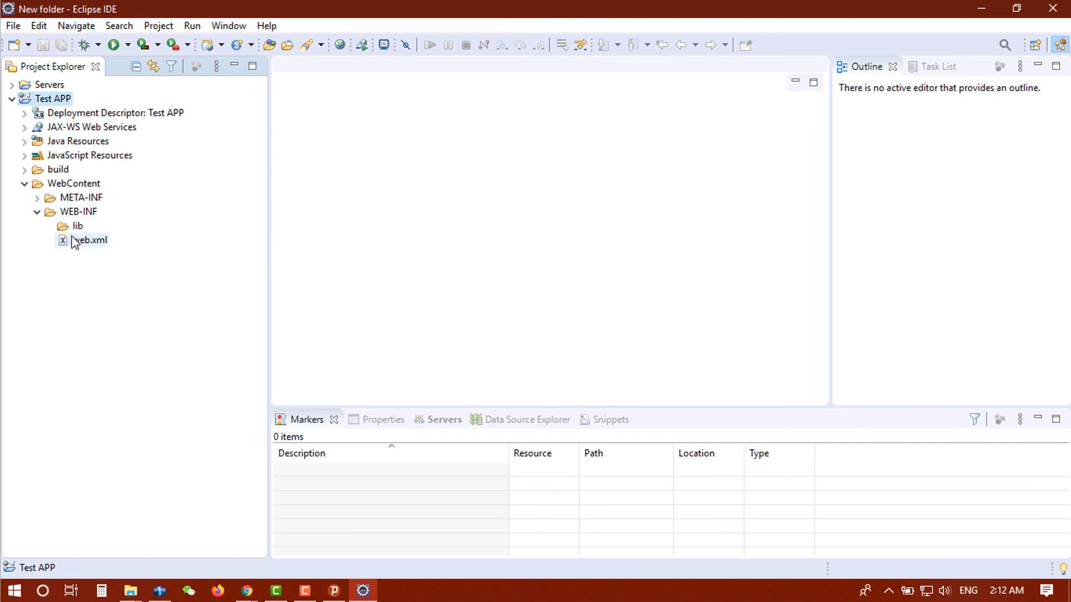
pyautogui.click(37, 213)
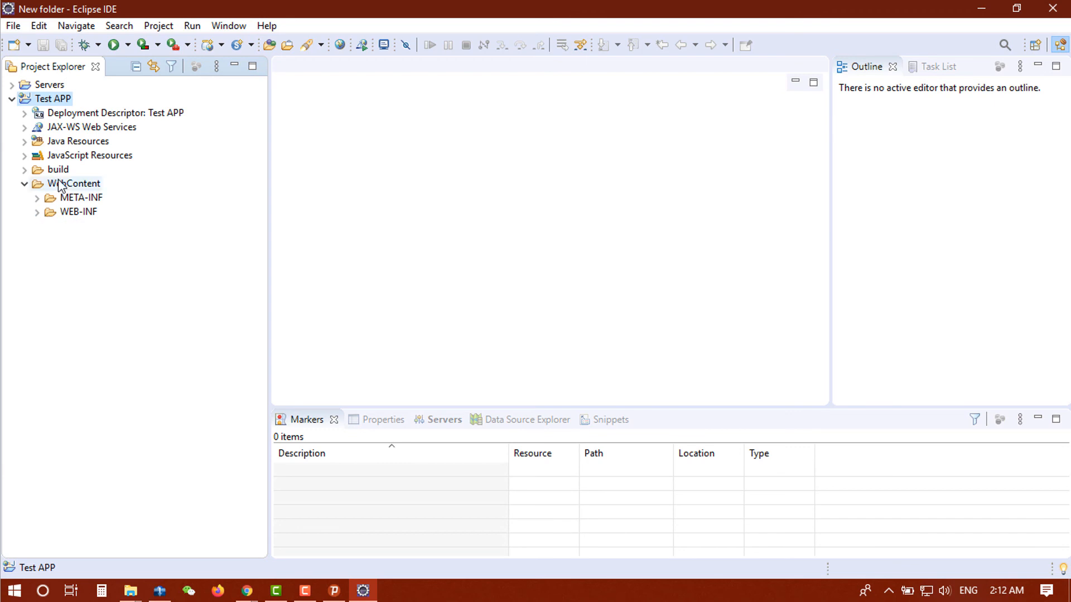
# Create a JSP file named NewFile.jsp in the WebContent folder using the New JSP File (html 5) template
pyautogui.click(78, 185)
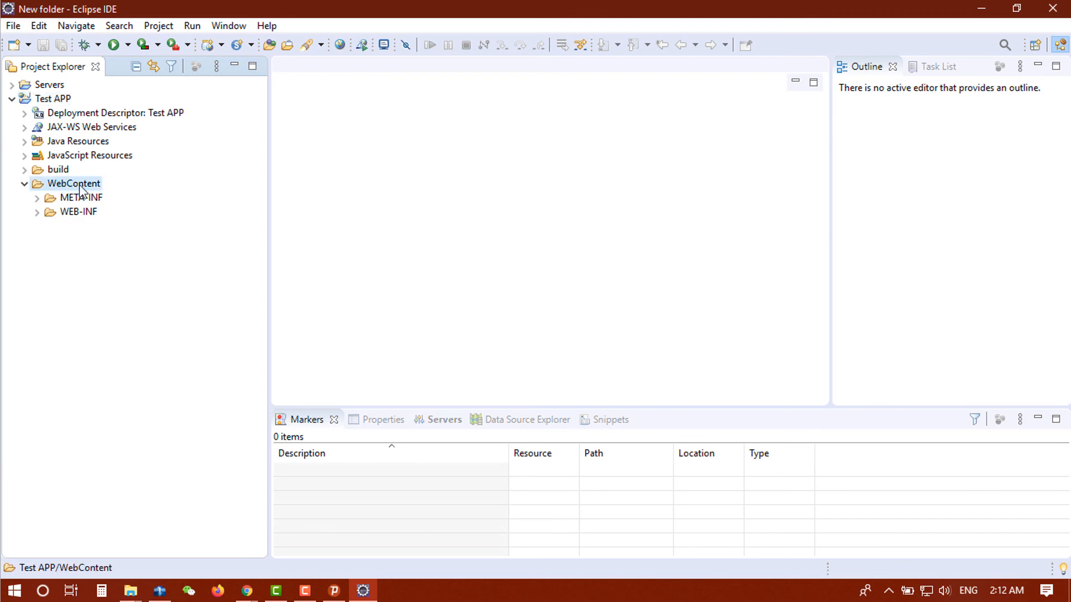
pyautogui.rightClick(82, 187)
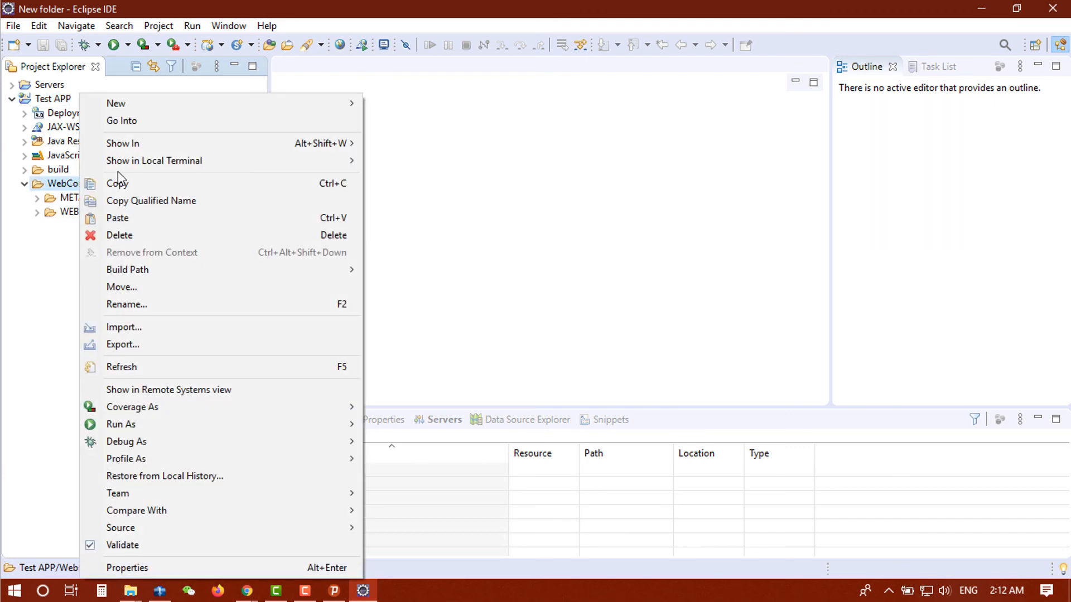
pyautogui.moveTo(333, 105)
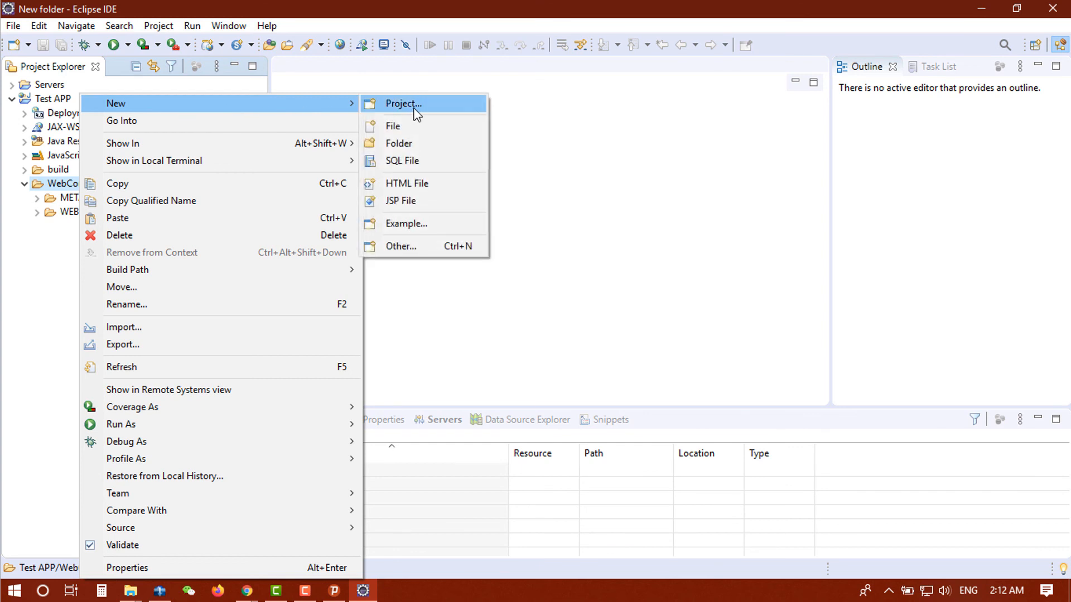
pyautogui.click(422, 204)
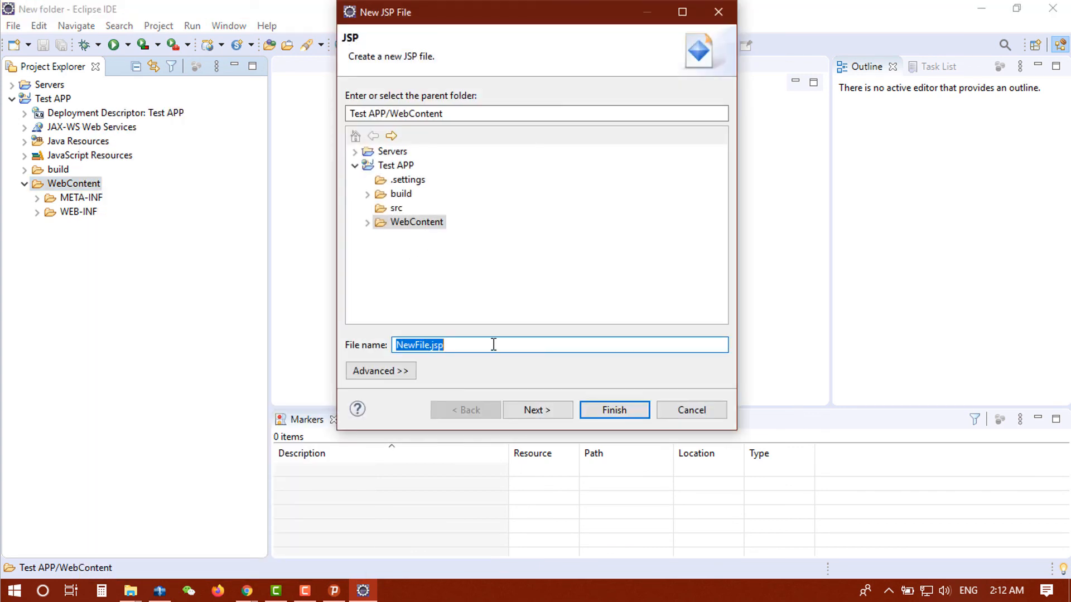
pyautogui.click(540, 412)
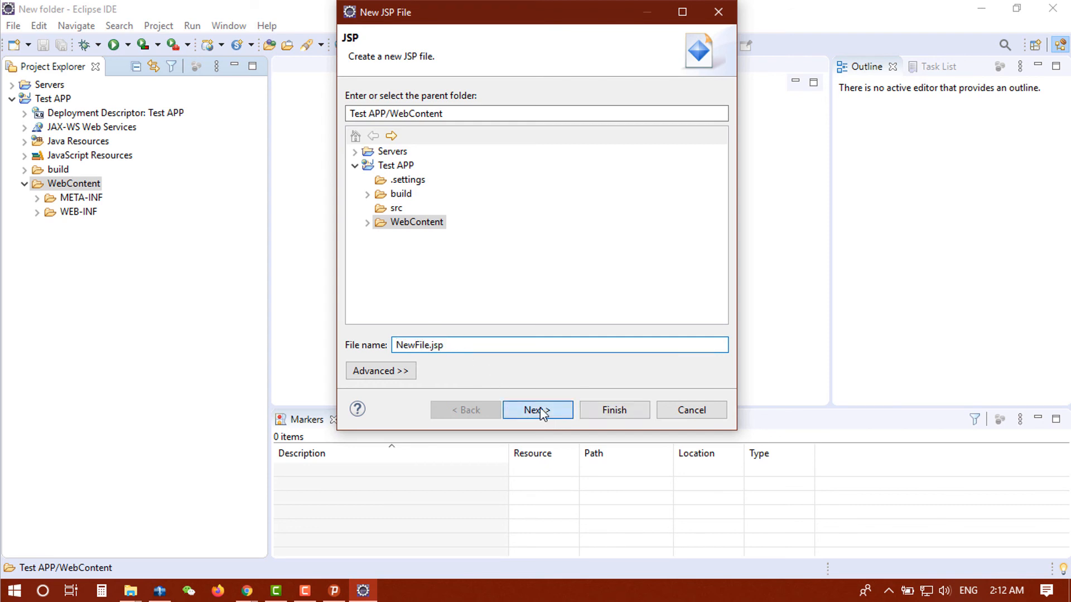
pyautogui.scroll(-2, 454, 303)
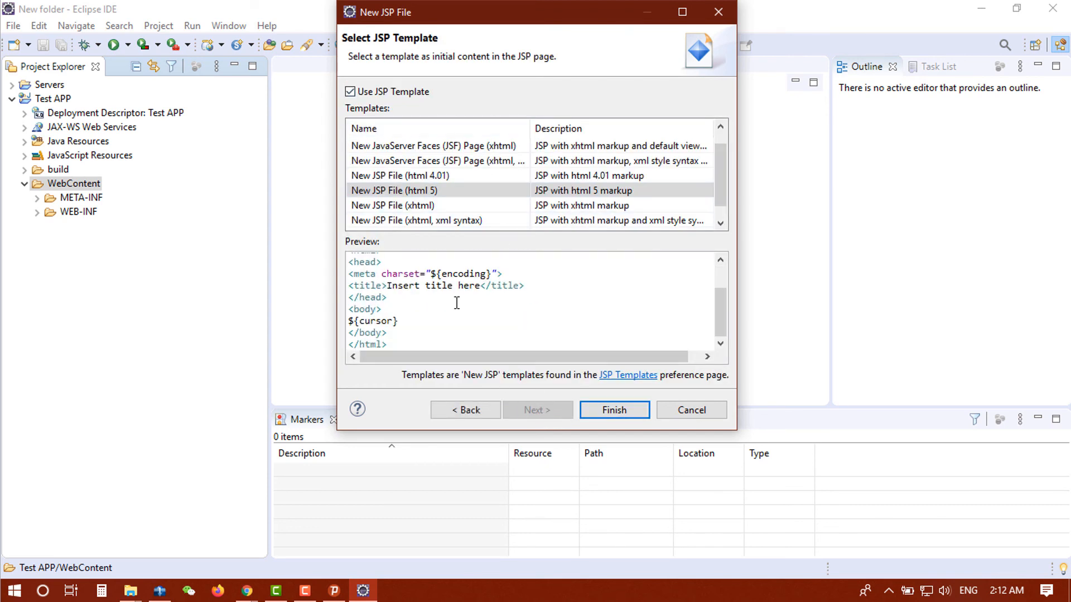
pyautogui.scroll(2, 455, 303)
pyautogui.scroll(-2, 533, 326)
pyautogui.click(631, 417)
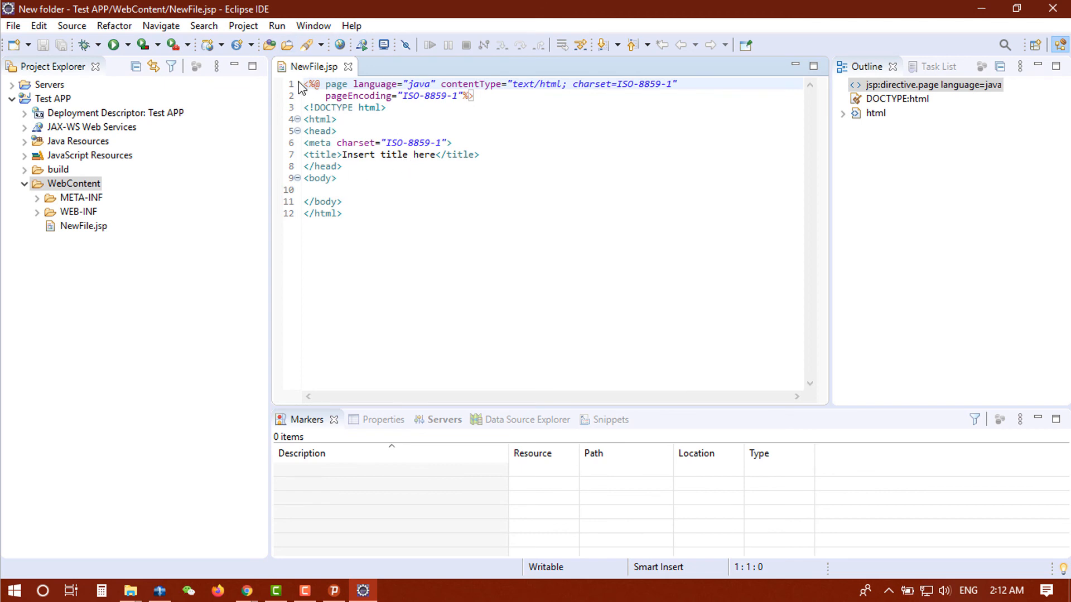
# Insert an h1 element on the empty line inside the body of NewFile.jsp
pyautogui.click(335, 191)
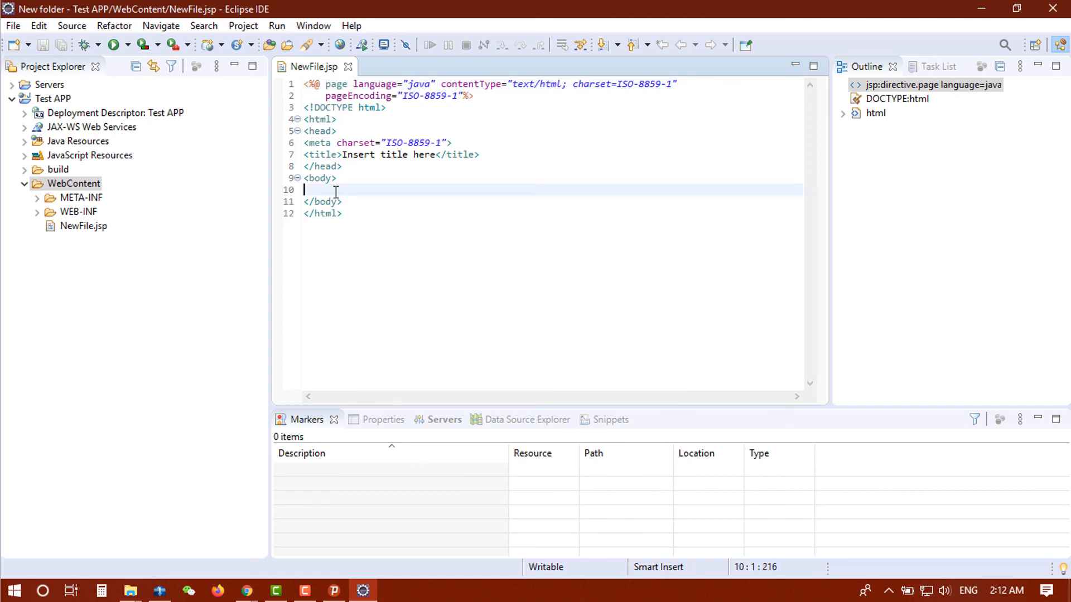
pyautogui.press('BackSpace')
pyautogui.press('Return')
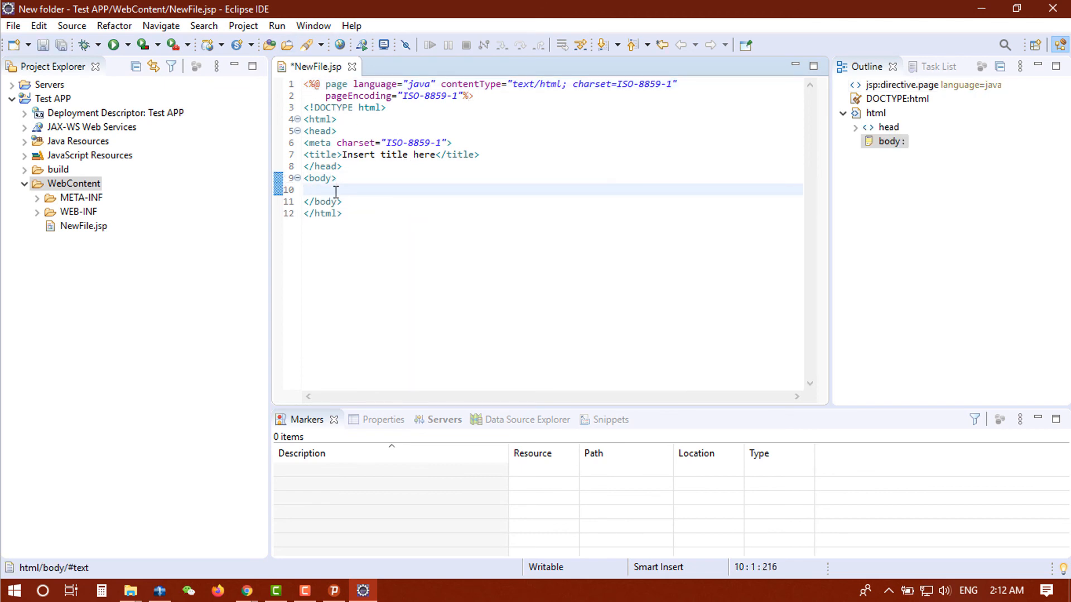
pyautogui.write('<')
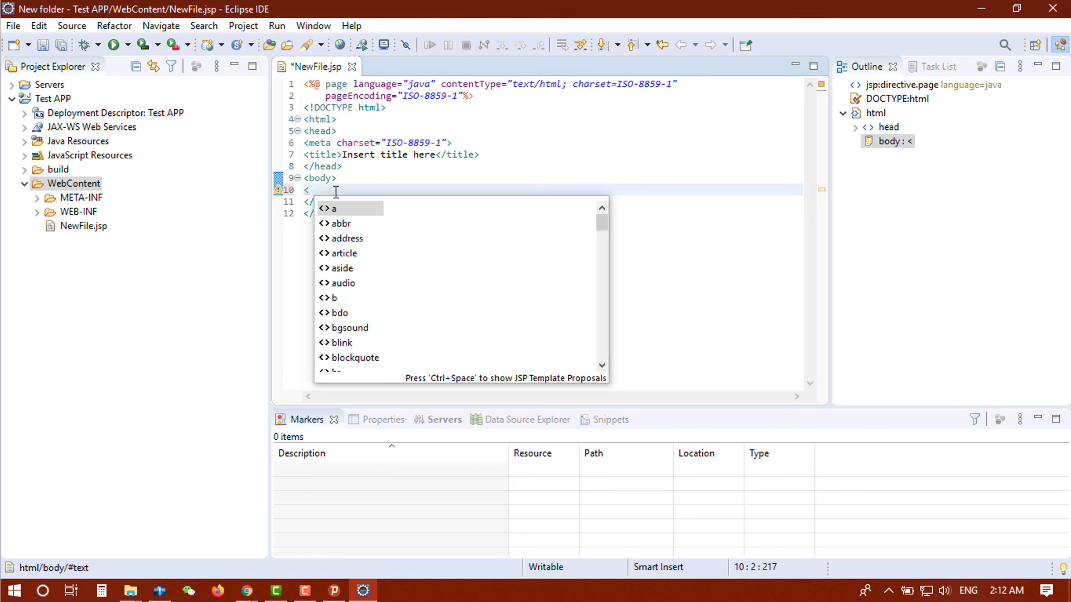
pyautogui.write('h1')
pyautogui.press('Return')
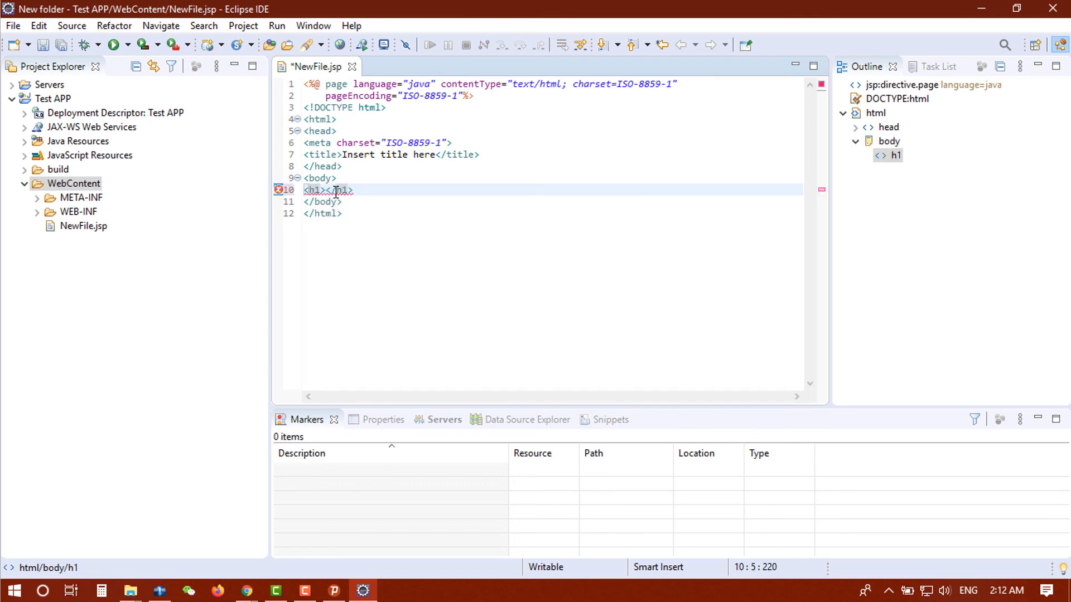
# Enter "Hello World" as the text of the h1 heading, correcting its capitalization
pyautogui.write('hELLO ')
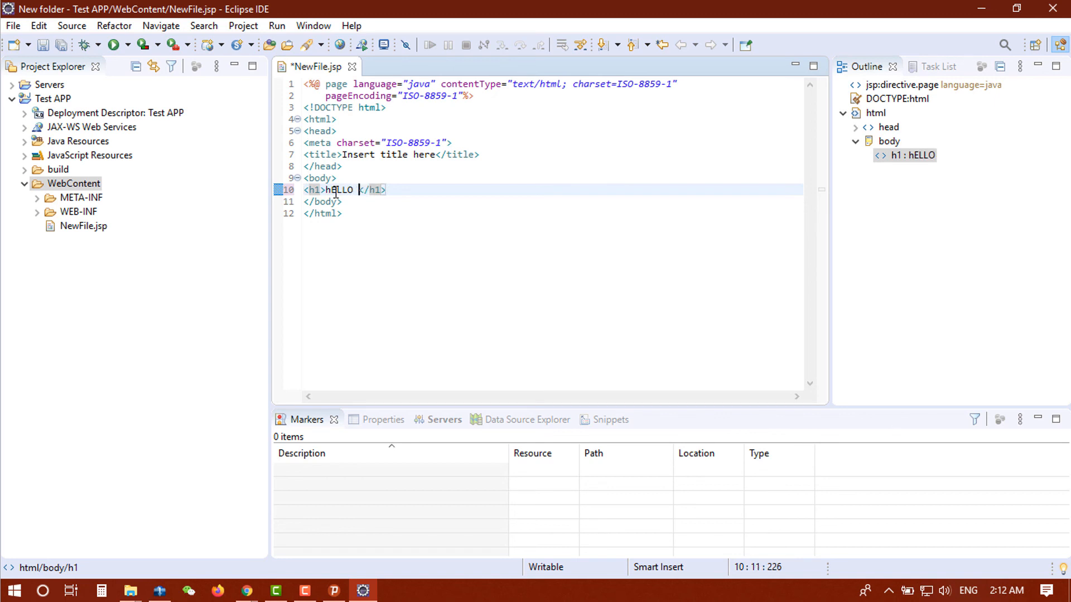
pyautogui.write('wORD')
pyautogui.press('BackSpace')
pyautogui.press('BackSpace')
pyautogui.press('BackSpace')
pyautogui.press('BackSpace')
pyautogui.write('World')
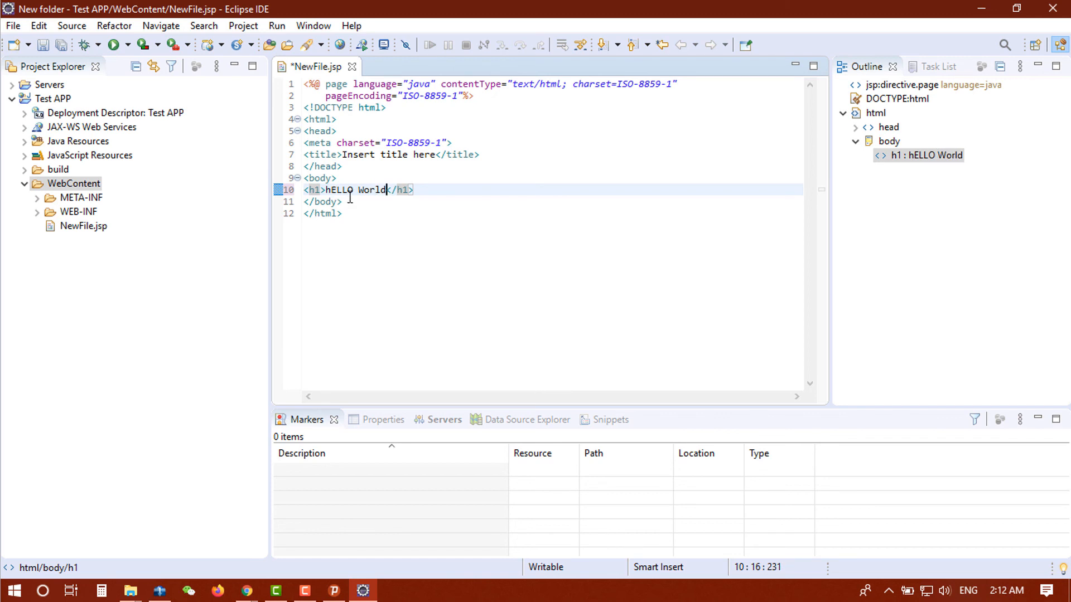
pyautogui.doubleClick(341, 191)
pyautogui.write('Hell')
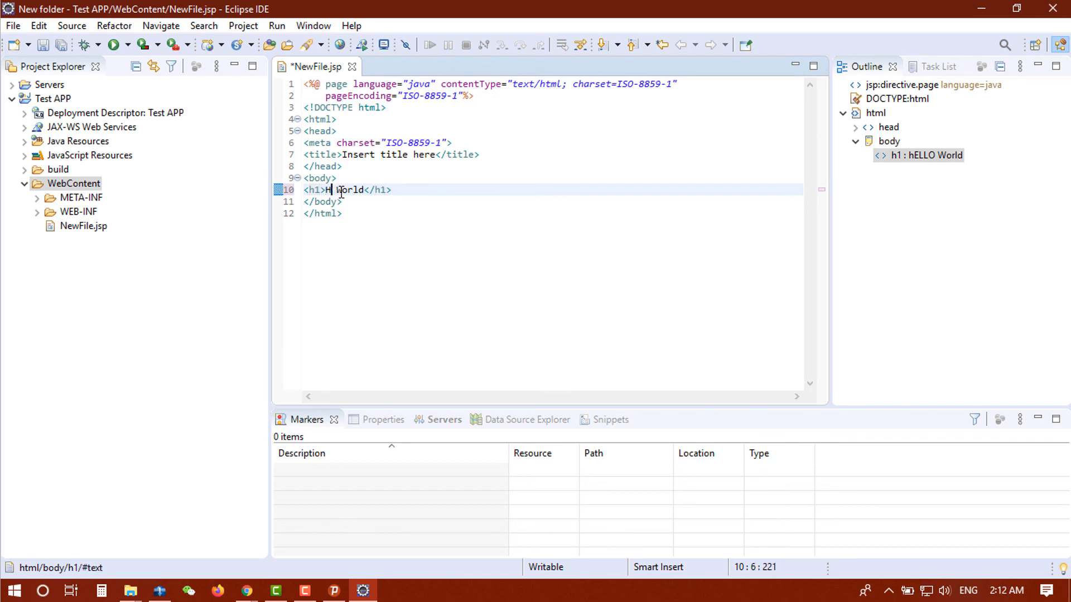
pyautogui.write('o')
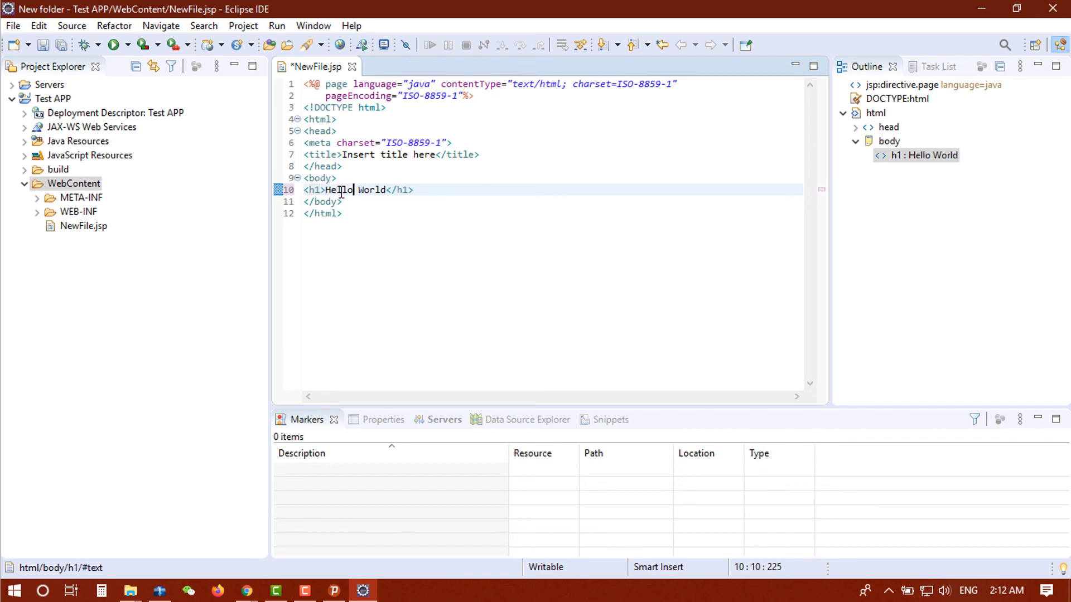
# Save NewFile.jsp and run it on the existing Tomcat v9.0 Server at localhost with Test APP configured
pyautogui.click(114, 46)
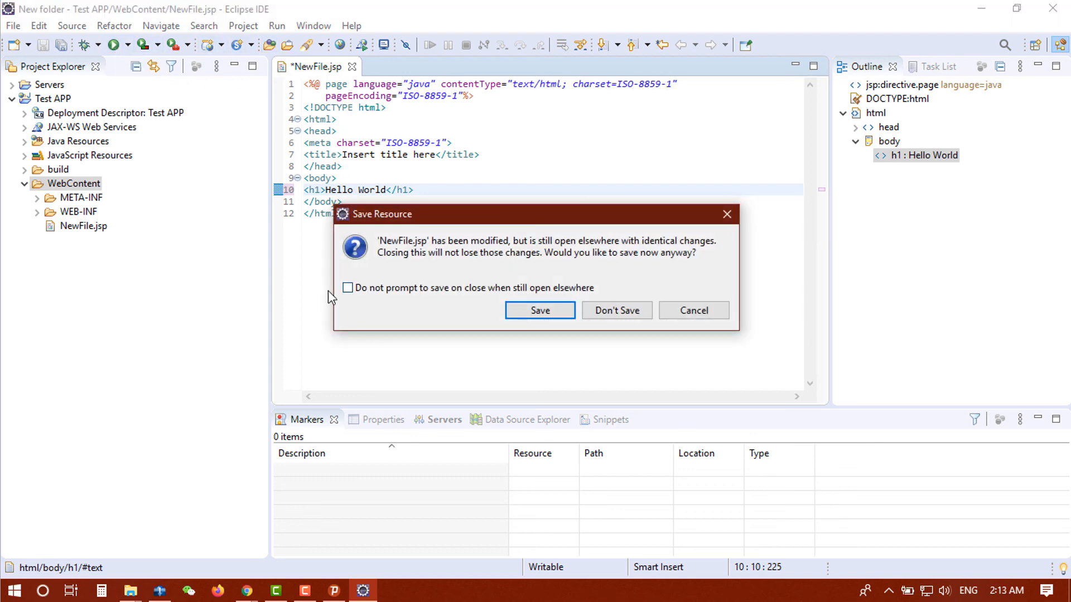
pyautogui.click(540, 311)
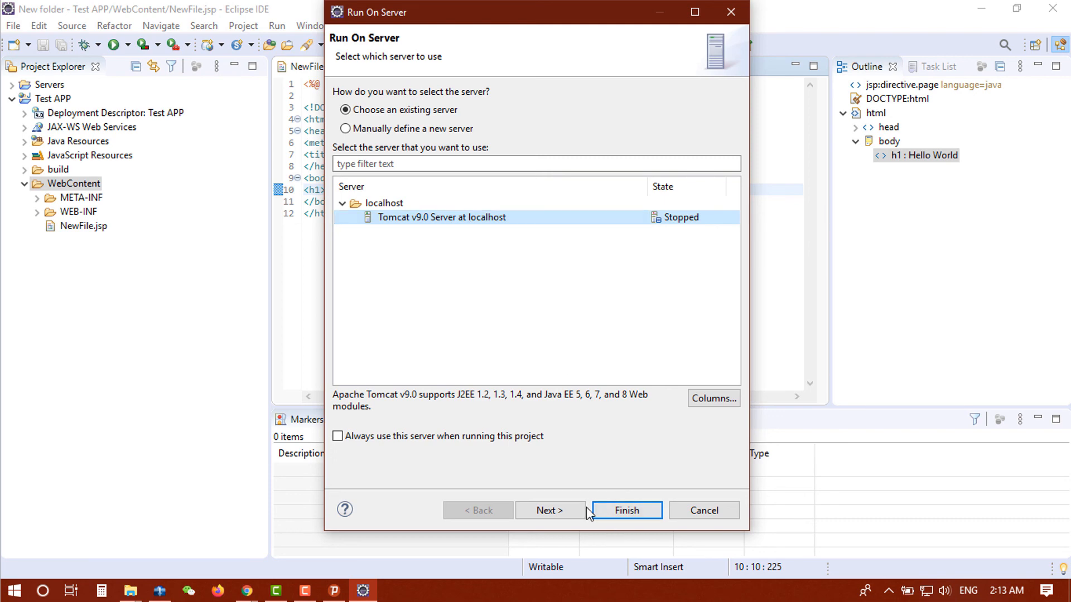
pyautogui.click(563, 507)
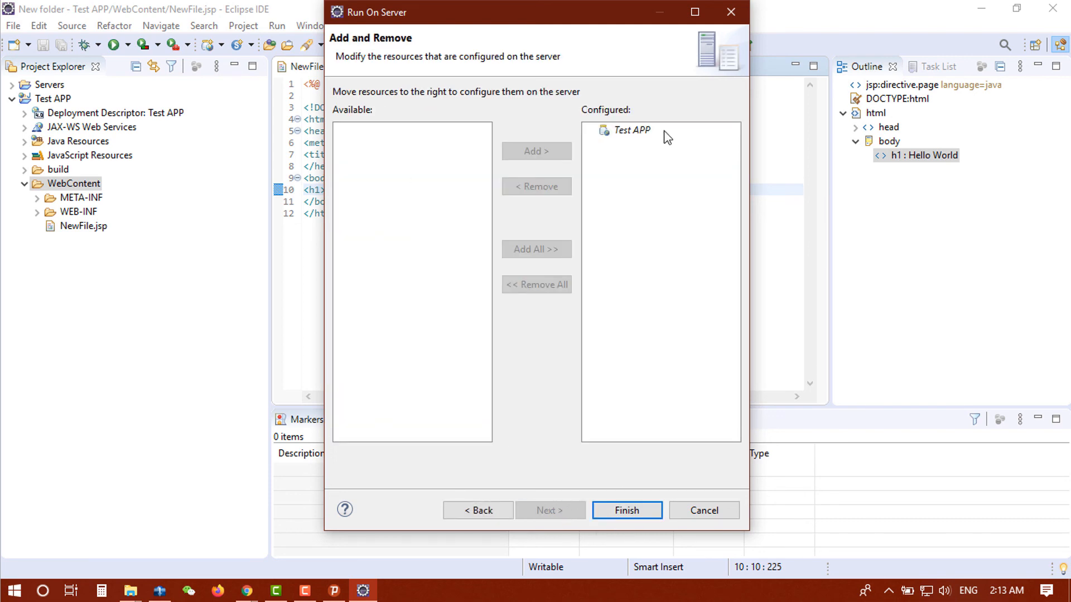
pyautogui.click(626, 510)
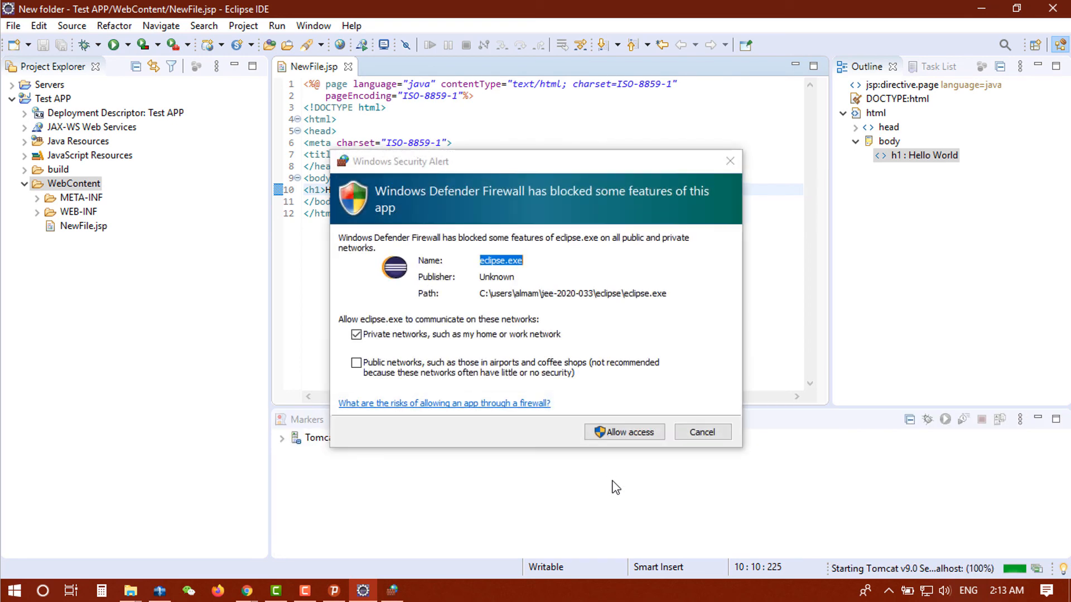
# Allow eclipse.exe and OpenJDK Platform binary through Windows Defender Firewall on private networks
pyautogui.click(620, 432)
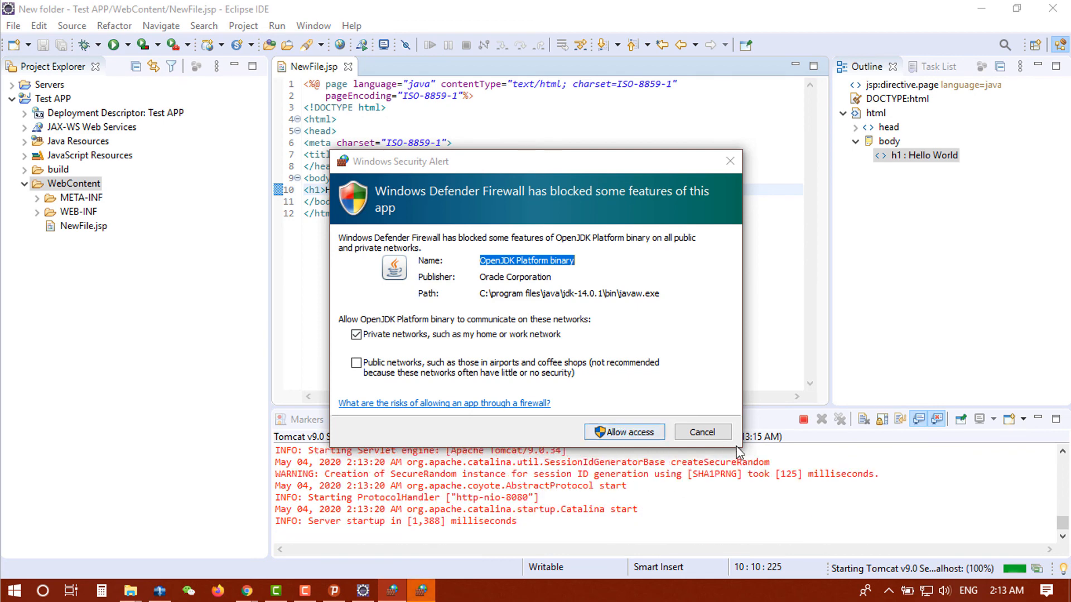
pyautogui.click(623, 433)
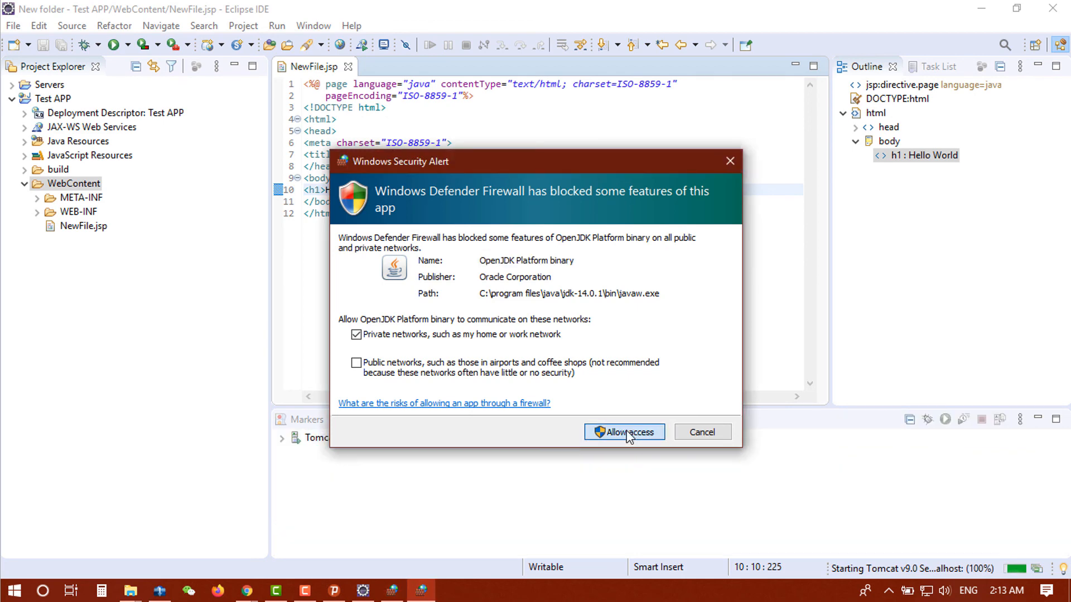
pyautogui.click(629, 434)
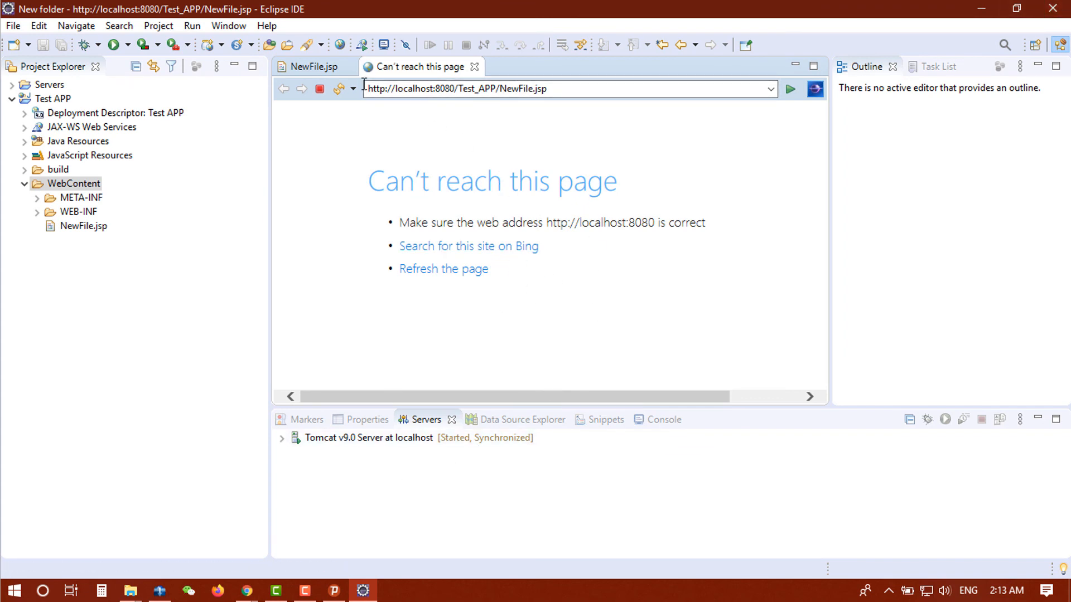
# Reload the NewFile.jsp page, check the modules deployed on the Tomcat v9.0 server, and close the page
pyautogui.click(339, 89)
pyautogui.click(281, 439)
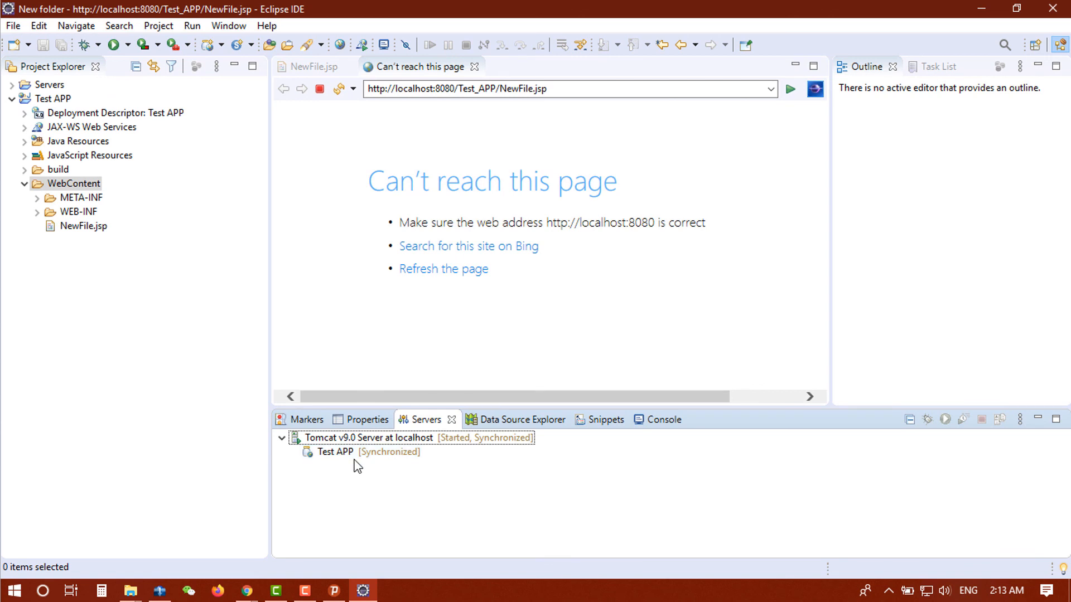
pyautogui.click(474, 66)
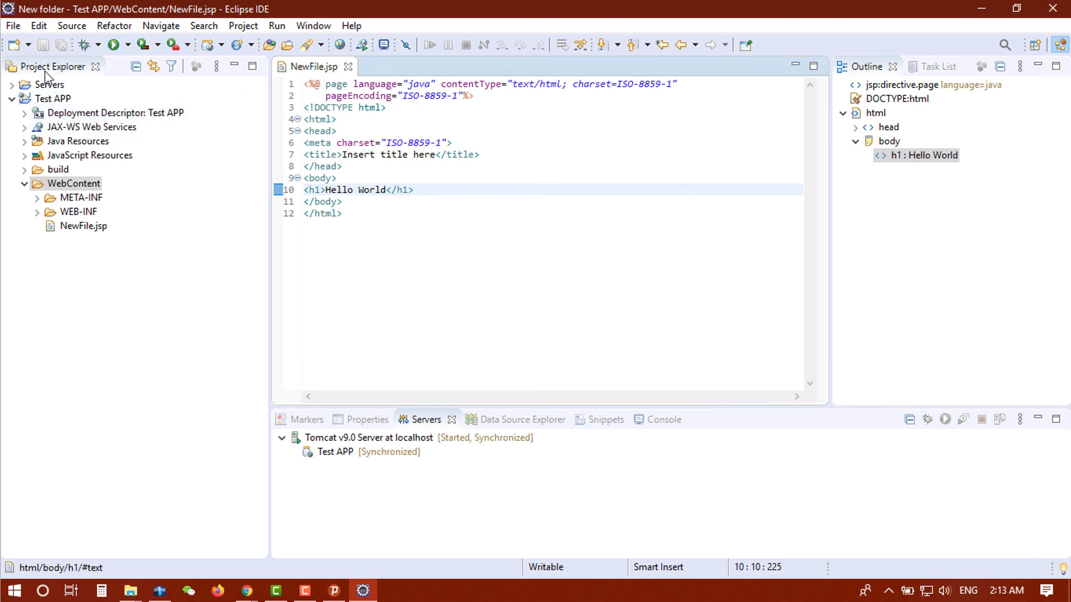
# Export the JRE System Library, Apache Tomcat v9.0, Web App Libraries and EAR Libraries in Test APP's Java build path and apply the changes
pyautogui.click(50, 101)
pyautogui.rightClick(50, 101)
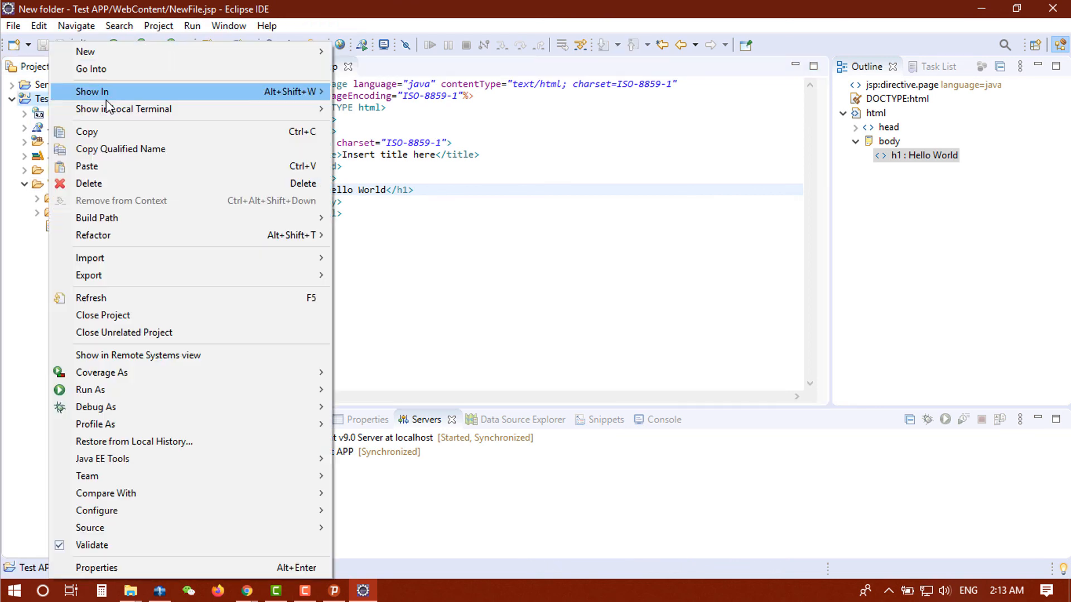
pyautogui.moveTo(295, 217)
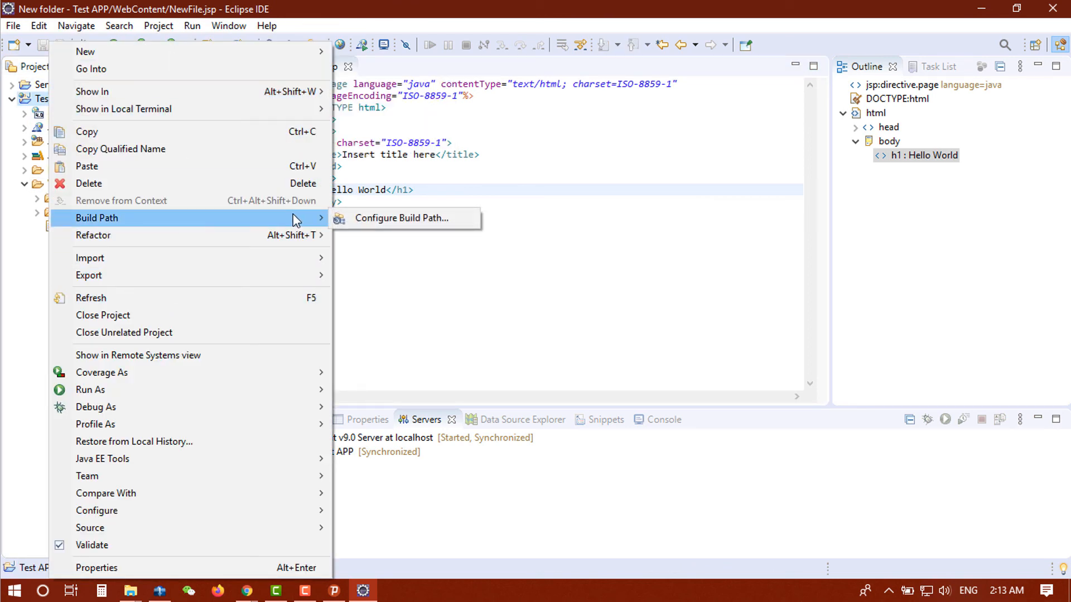
pyautogui.click(412, 213)
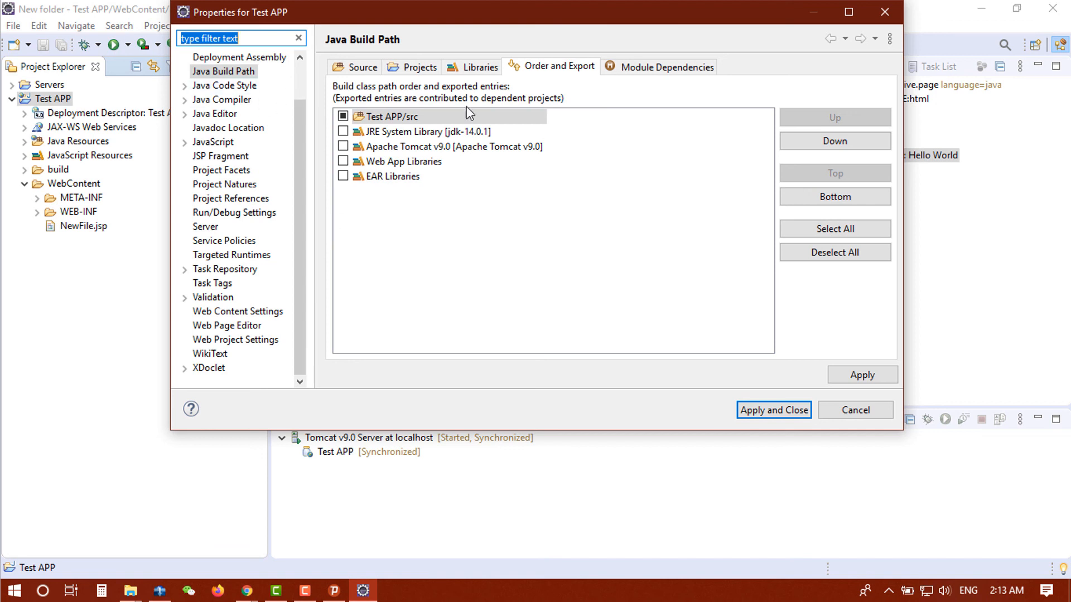
pyautogui.click(345, 132)
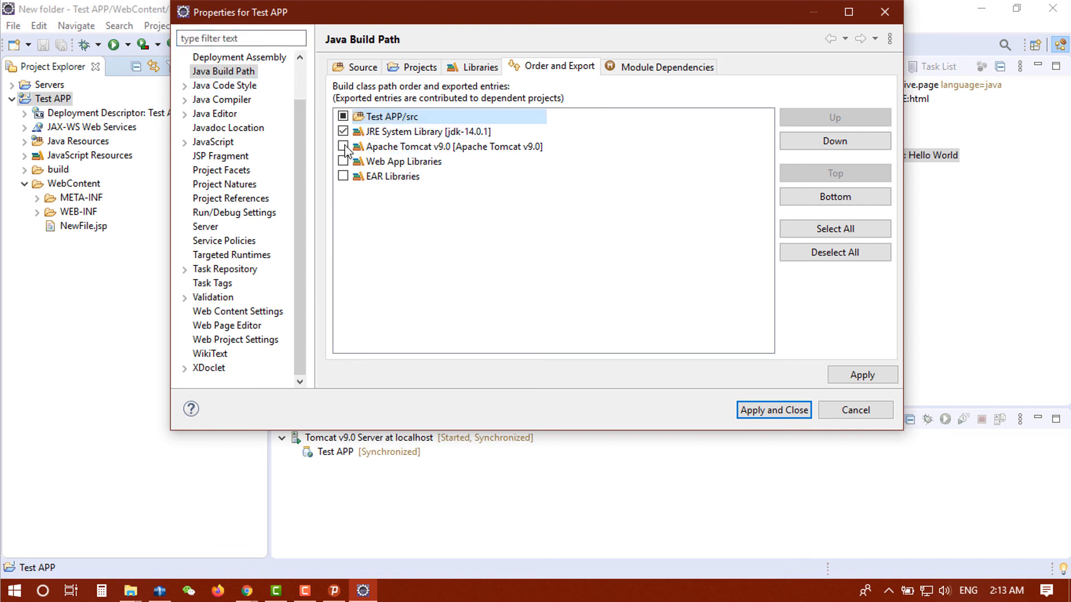
pyautogui.click(343, 146)
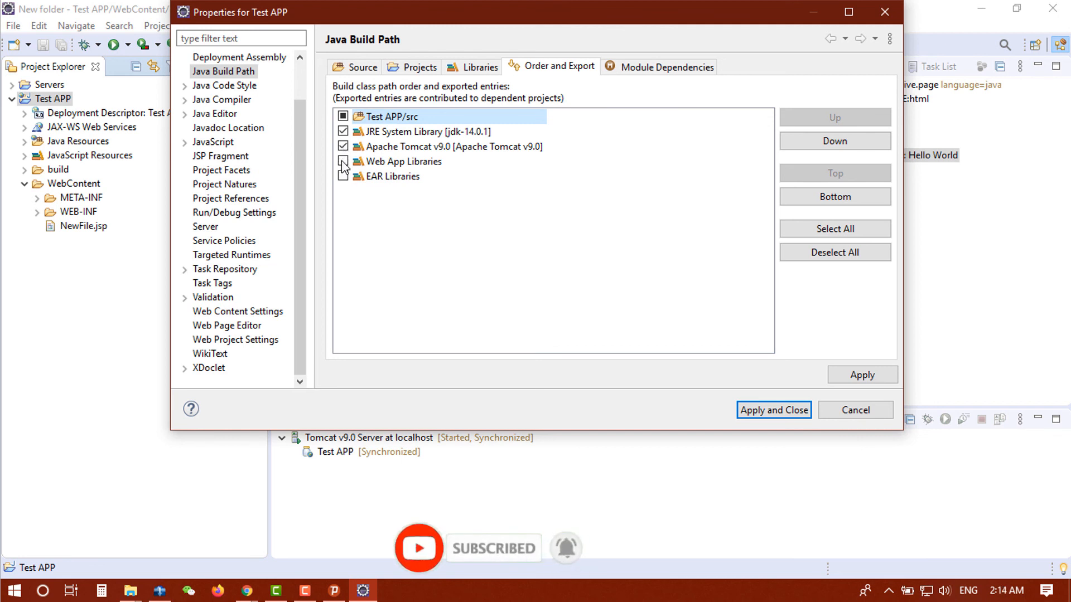
pyautogui.click(343, 161)
pyautogui.click(343, 176)
pyautogui.click(873, 379)
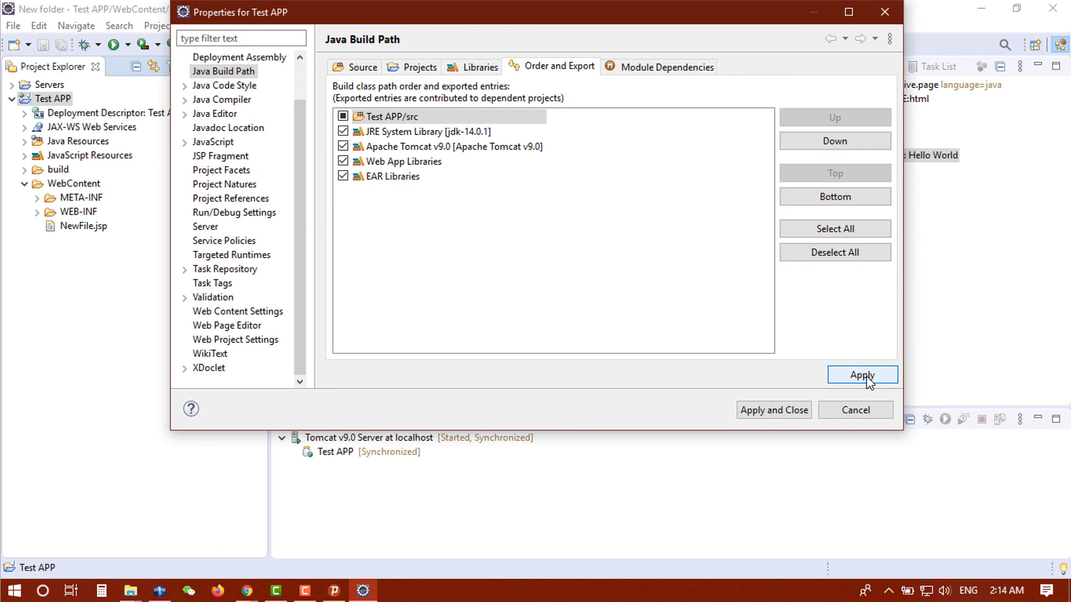
pyautogui.click(781, 411)
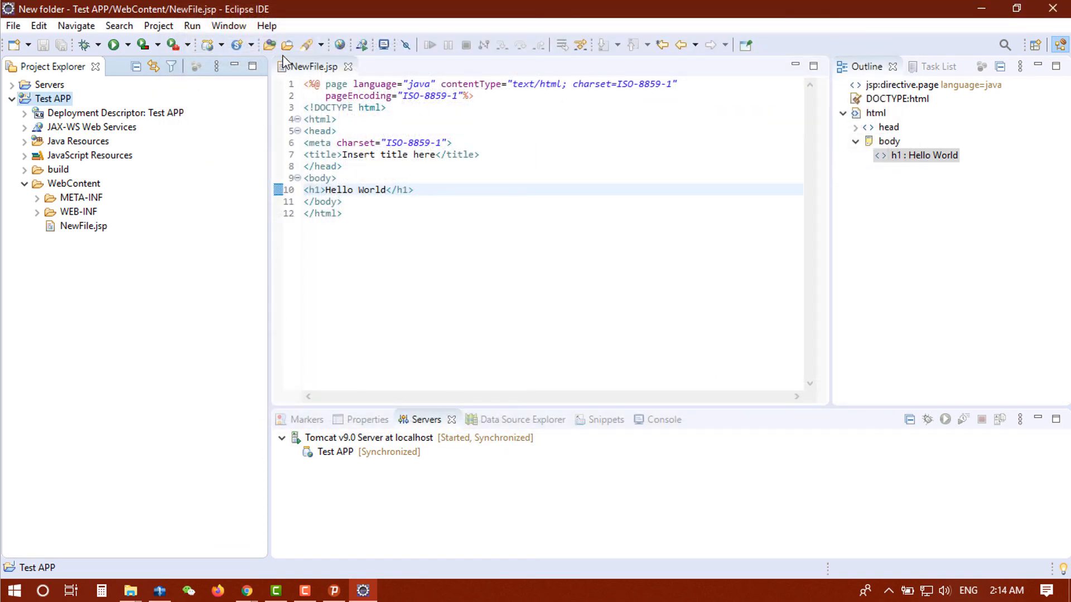
# Run the Test APP project on the existing Tomcat v9.0 Server at localhost
pyautogui.click(114, 44)
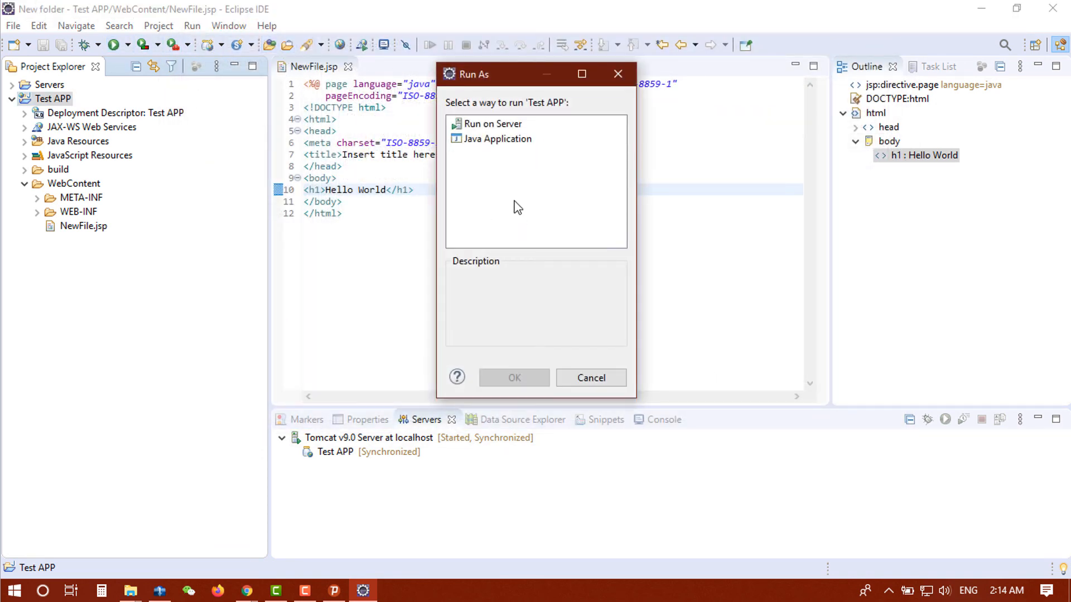
pyautogui.click(491, 123)
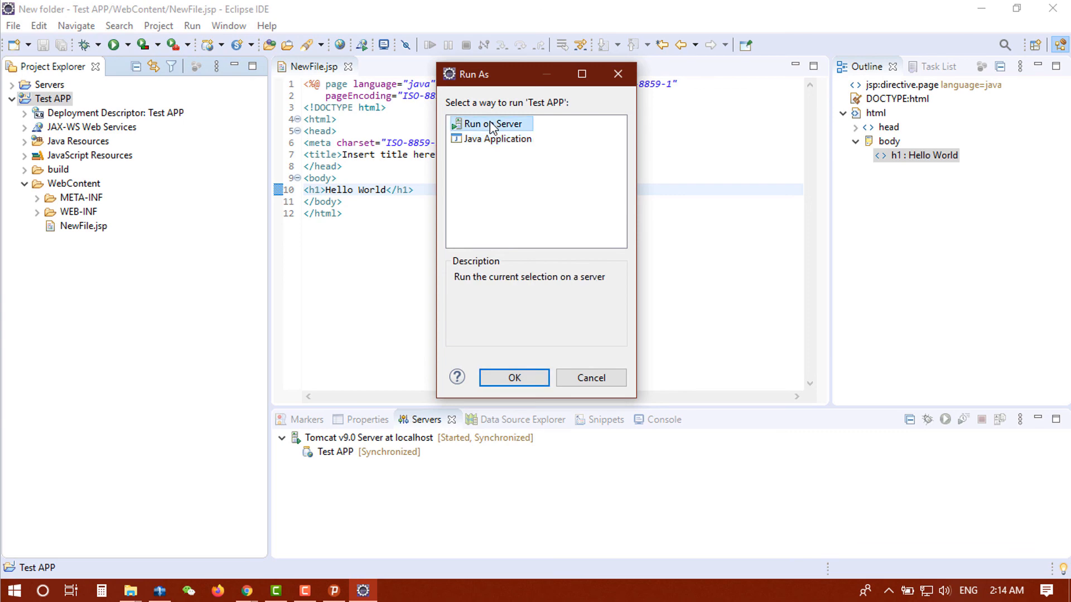
pyautogui.click(527, 379)
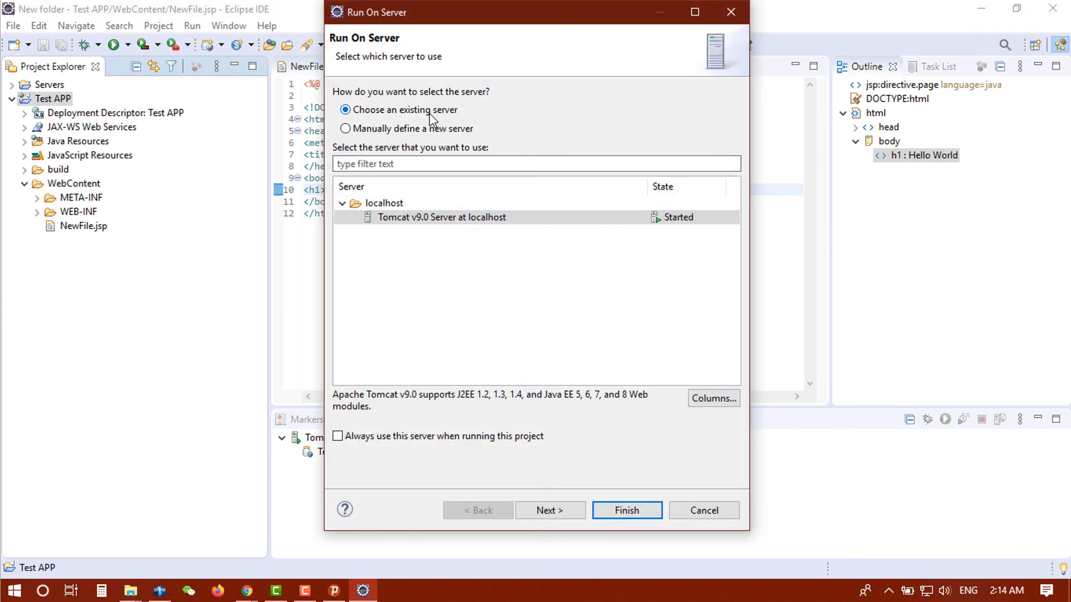
pyautogui.click(413, 219)
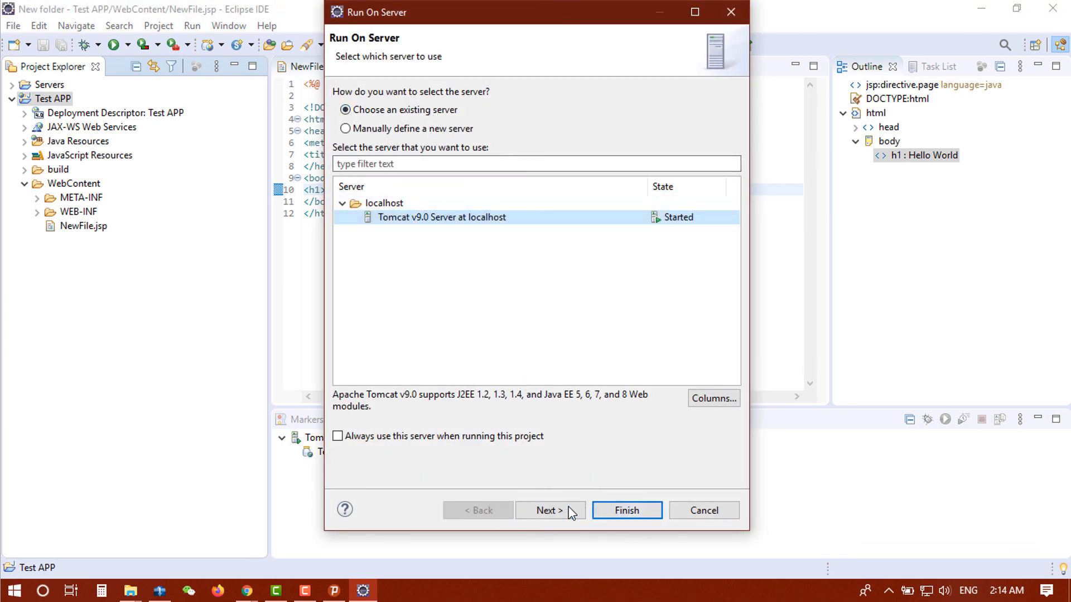
pyautogui.click(550, 511)
pyautogui.click(628, 513)
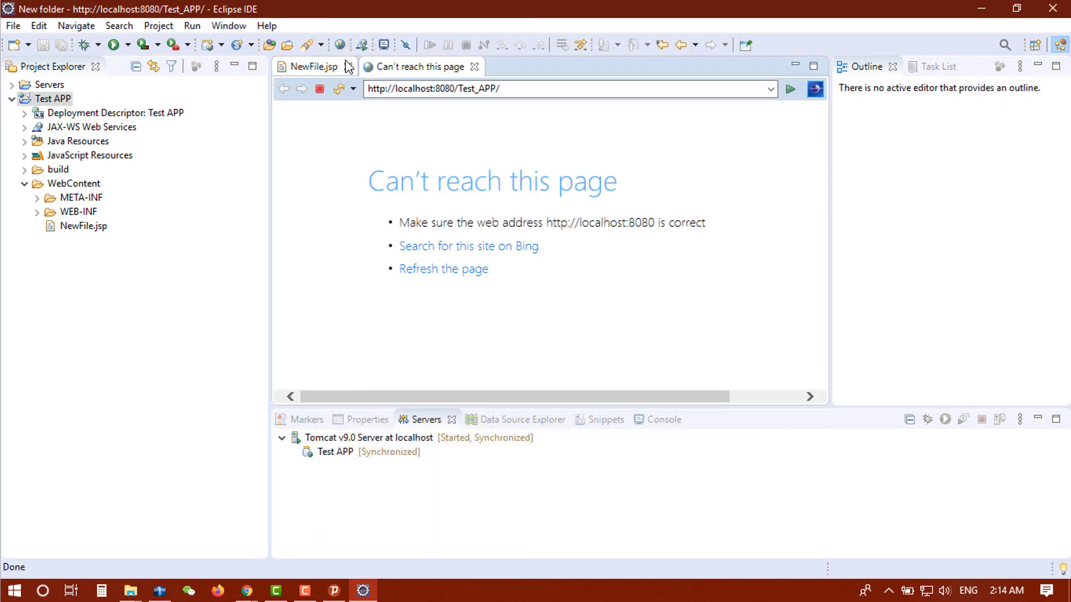
# Switch to Psiphon 3, disconnect its connection and close the program
pyautogui.click(343, 591)
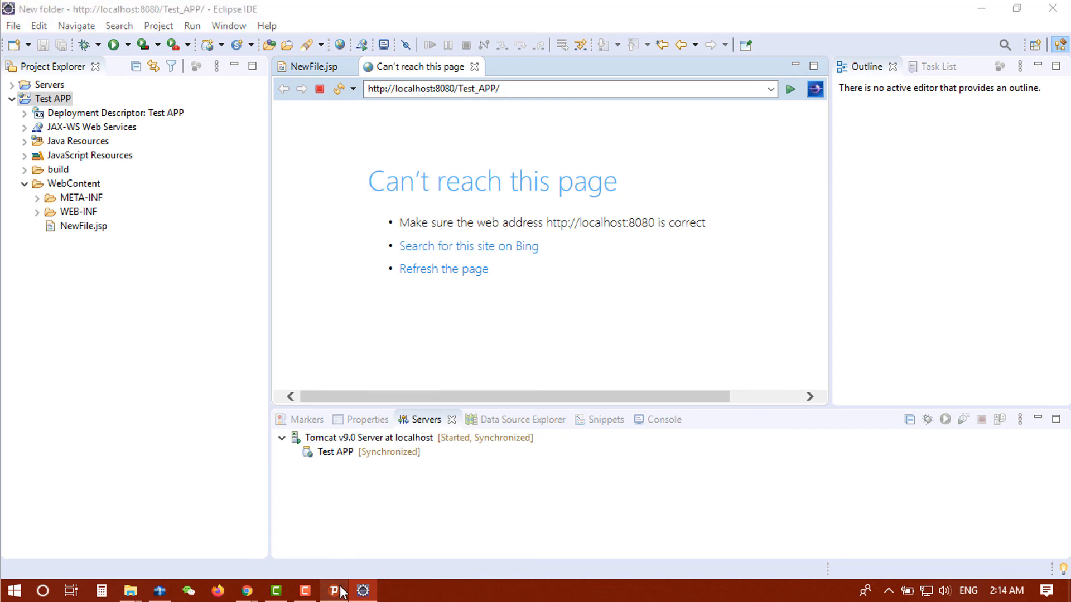
pyautogui.click(622, 400)
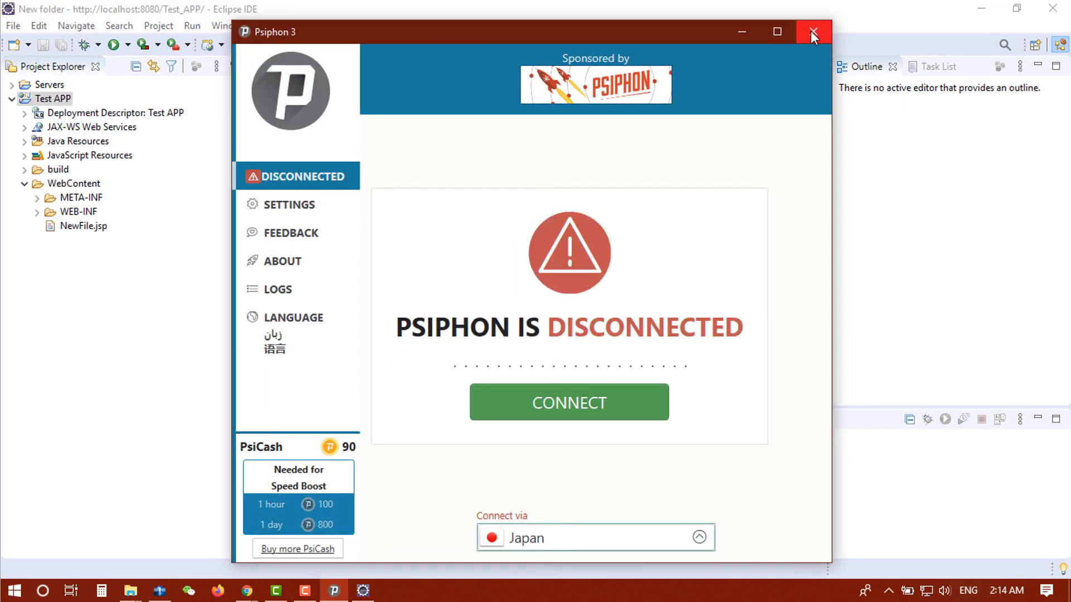
pyautogui.click(812, 32)
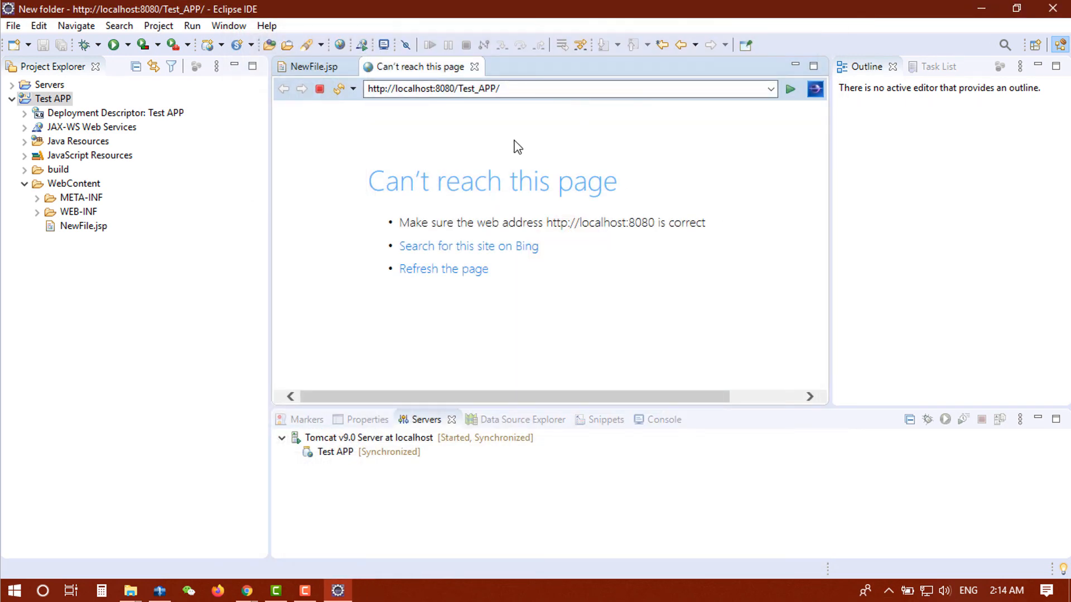
# Reload the Test_APP page in the internal browser, close it and return to NewFile.jsp
pyautogui.click(338, 89)
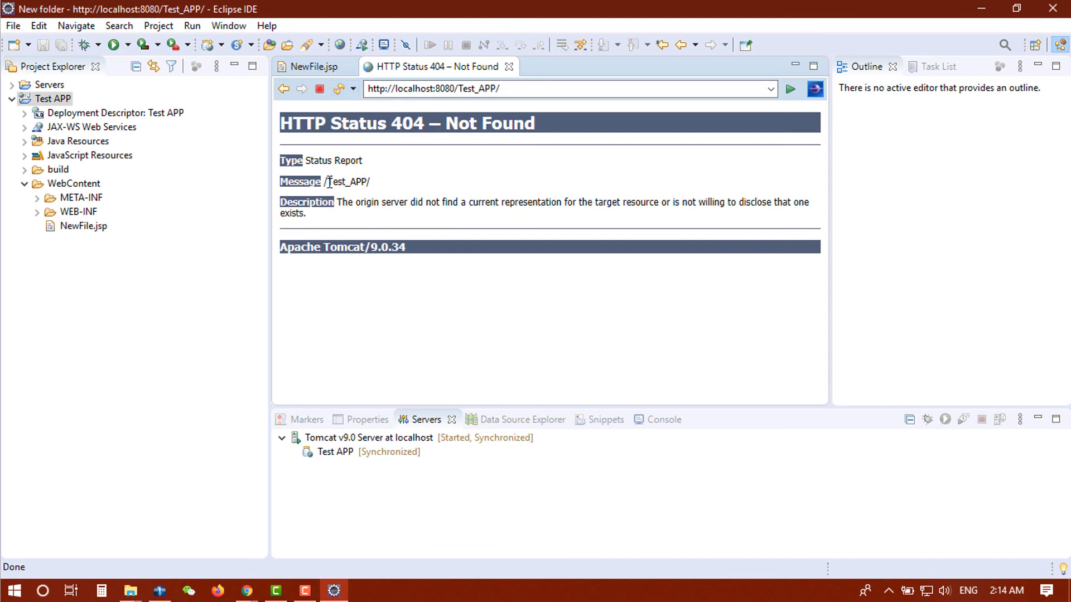
pyautogui.click(339, 90)
pyautogui.click(314, 67)
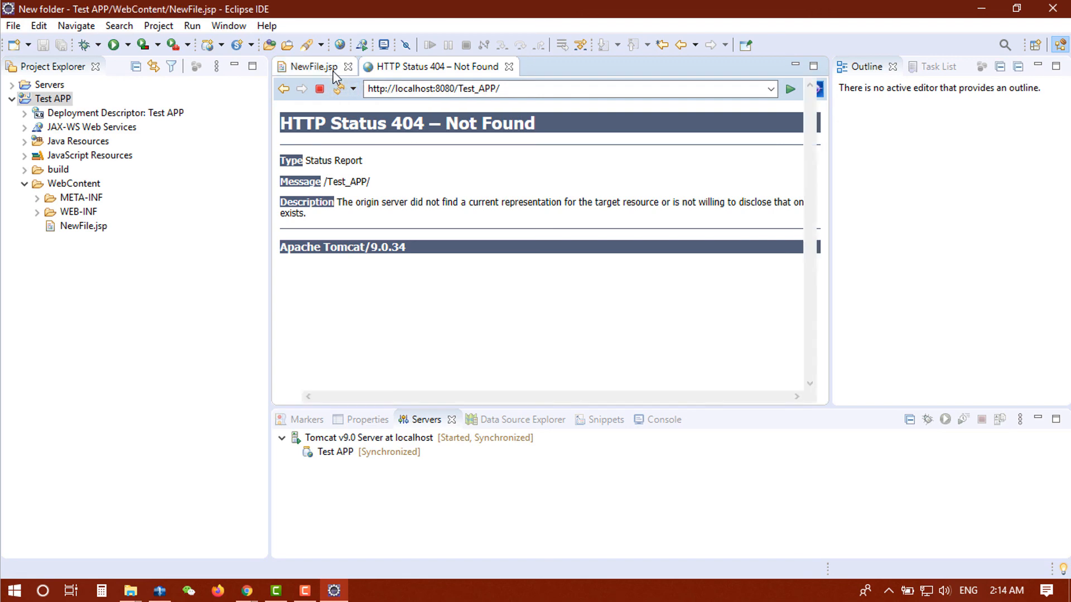
pyautogui.click(508, 67)
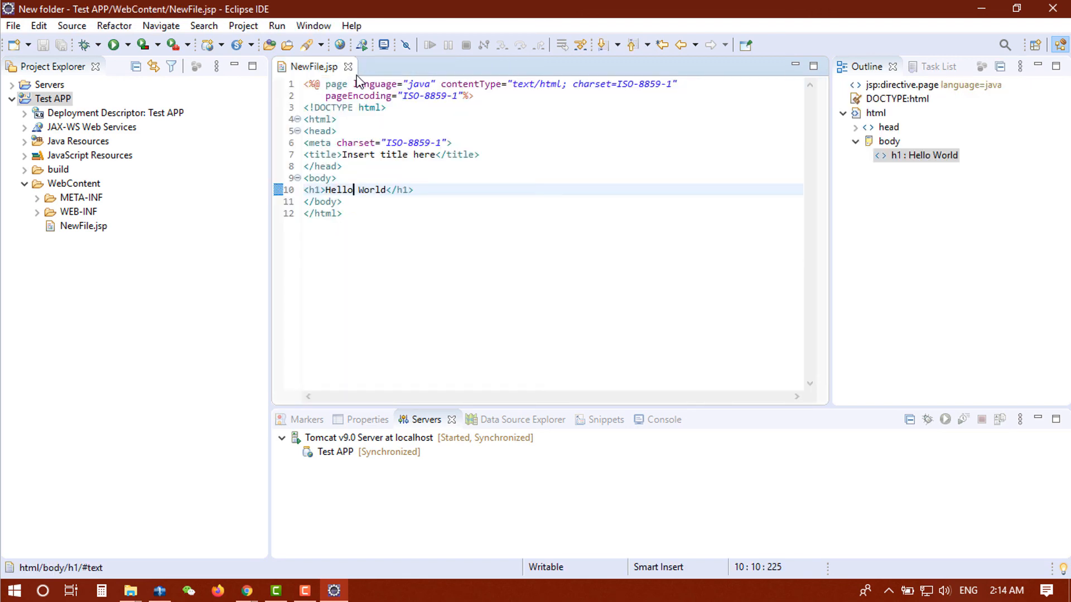
# Run NewFile.jsp on the existing Tomcat v9.0 Server at localhost and highlight the Hello World heading in the page
pyautogui.click(115, 45)
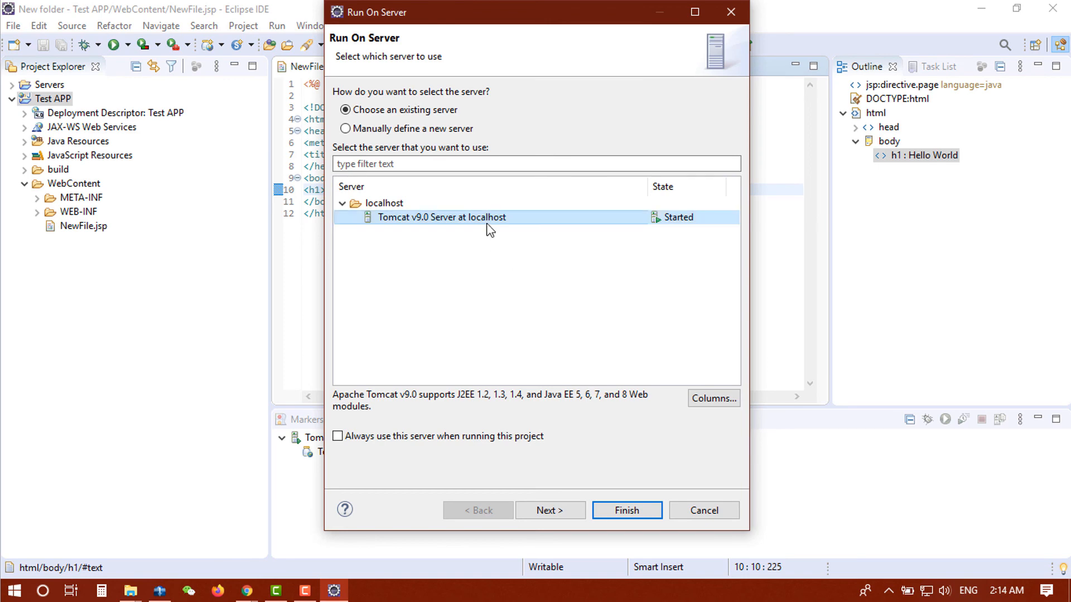
pyautogui.click(547, 510)
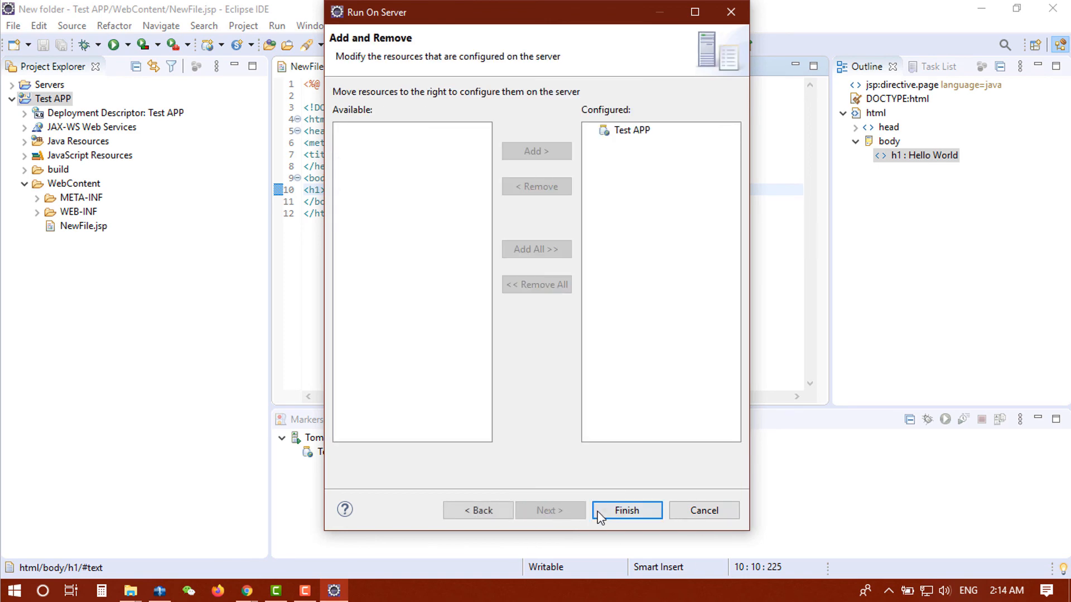
pyautogui.click(619, 515)
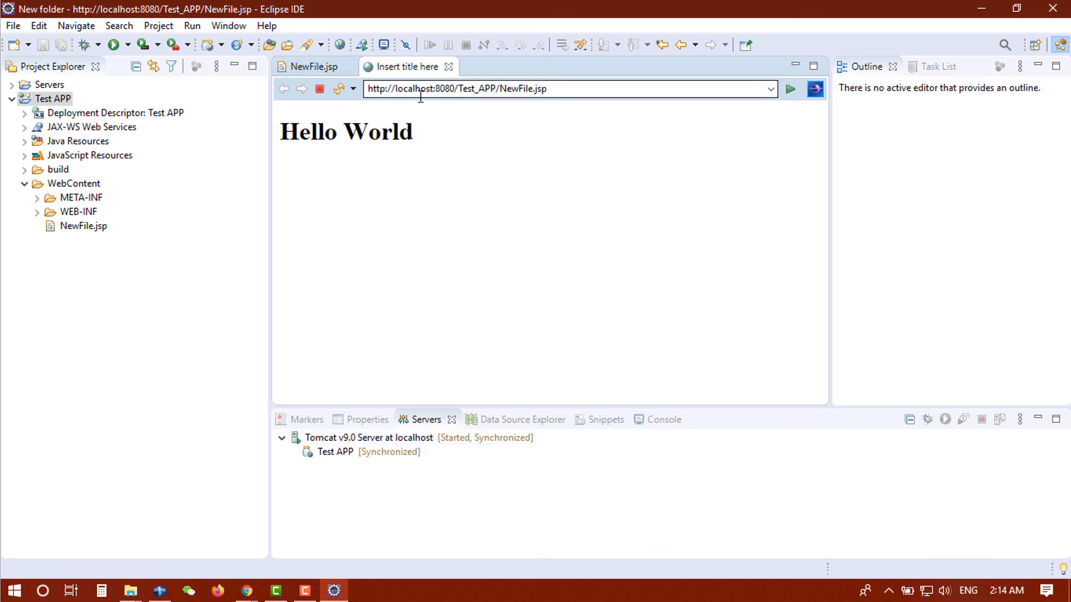
pyautogui.tripleClick(359, 131)
pyautogui.click(333, 138)
pyautogui.moveTo(280, 131); pyautogui.dragTo(484, 130)
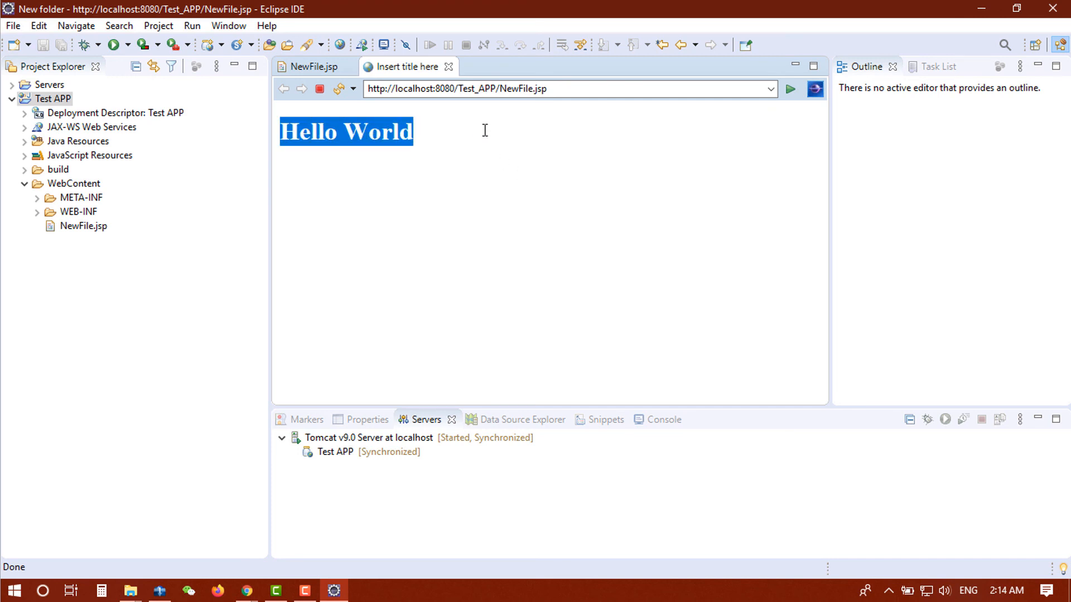